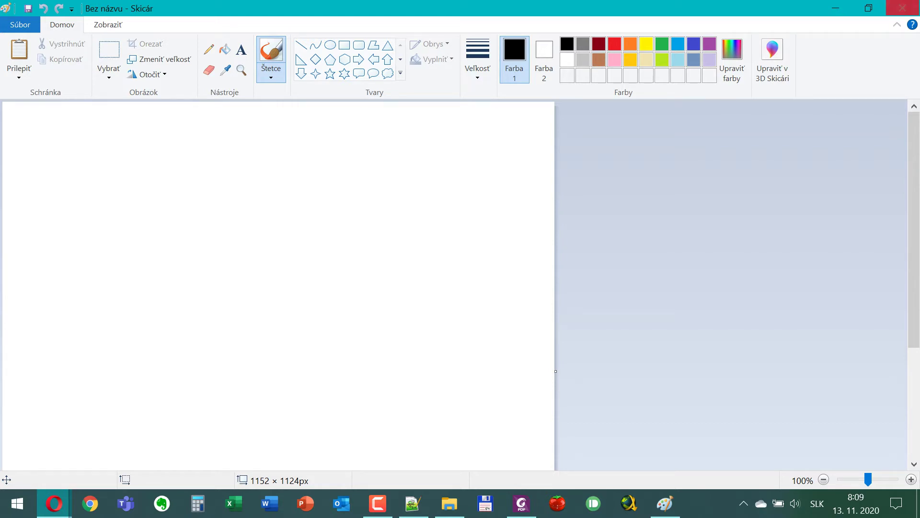
Step: Paste the captured screenshot of the screen into the blank canvas
left_click(304, 6)
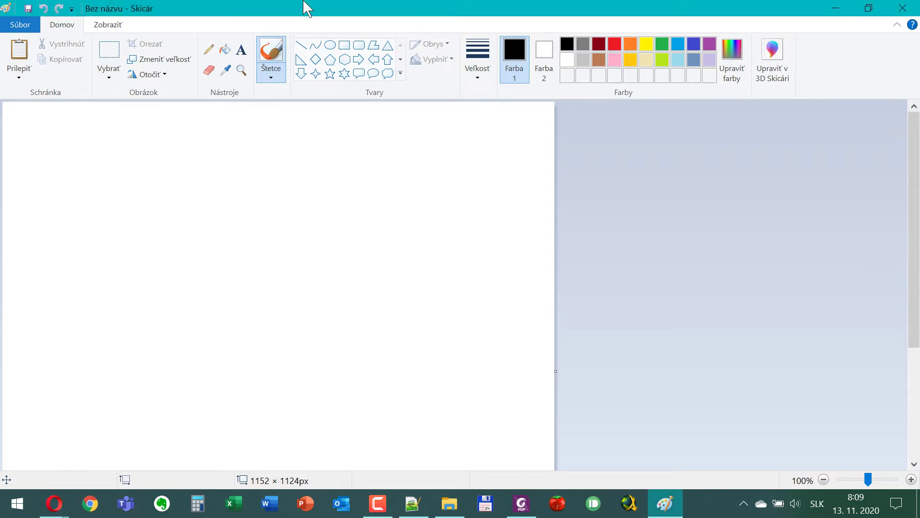
key("ctrl+v")
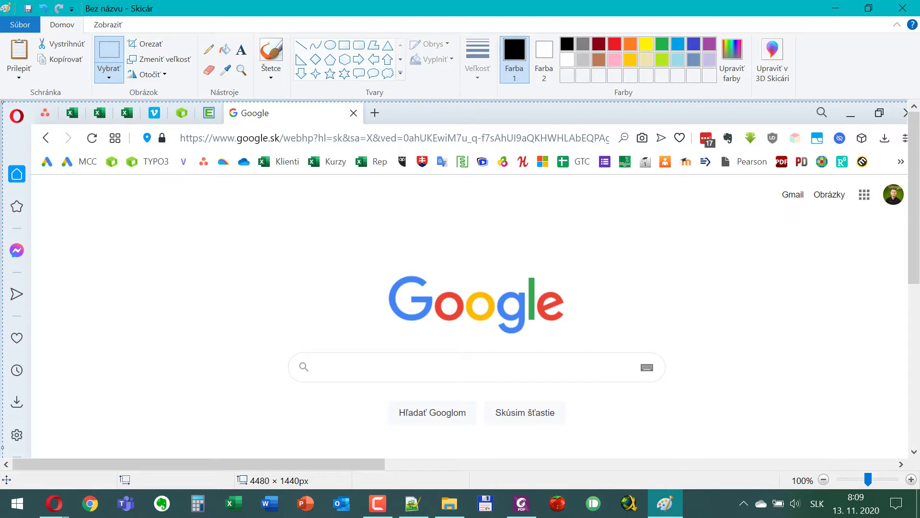
key("alt+Tab")
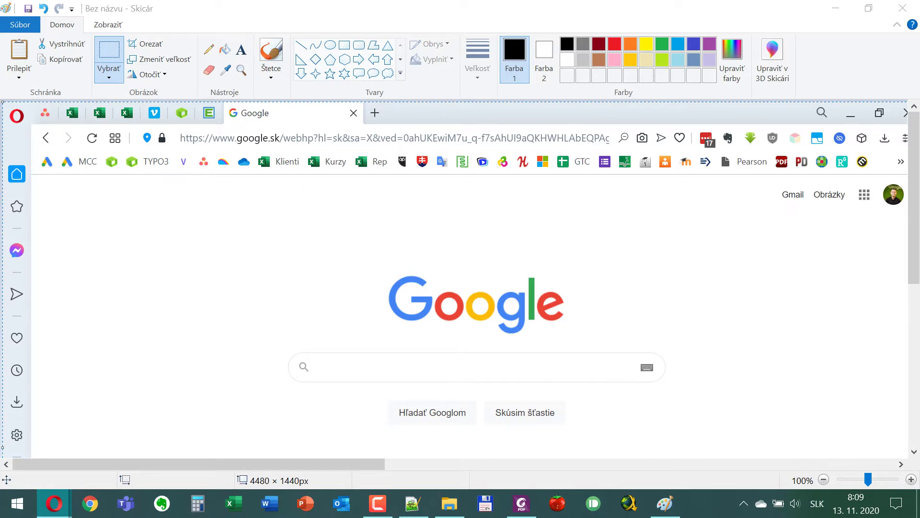
Step: Save the pasted screenshot as a PNG picture named Prehliadac in the Pracovná plocha folder
left_click(21, 25)
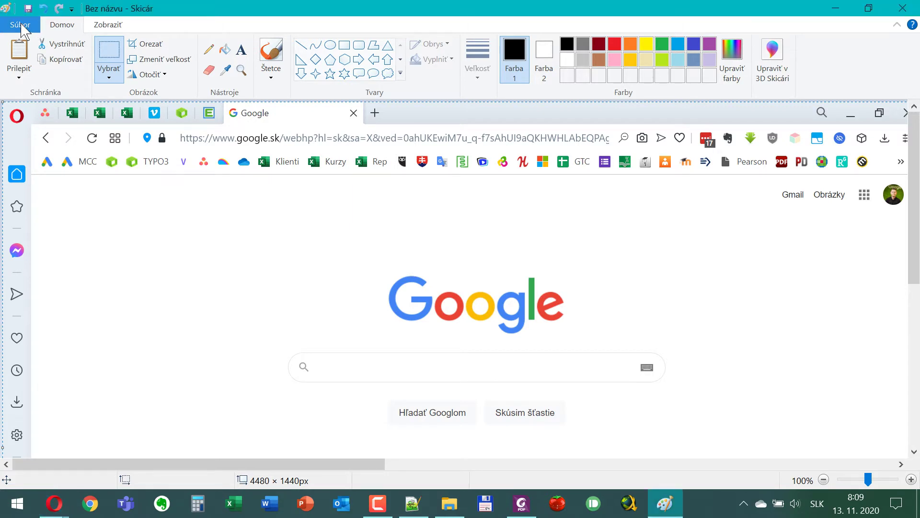
left_click(21, 25)
mouse_move(149, 152)
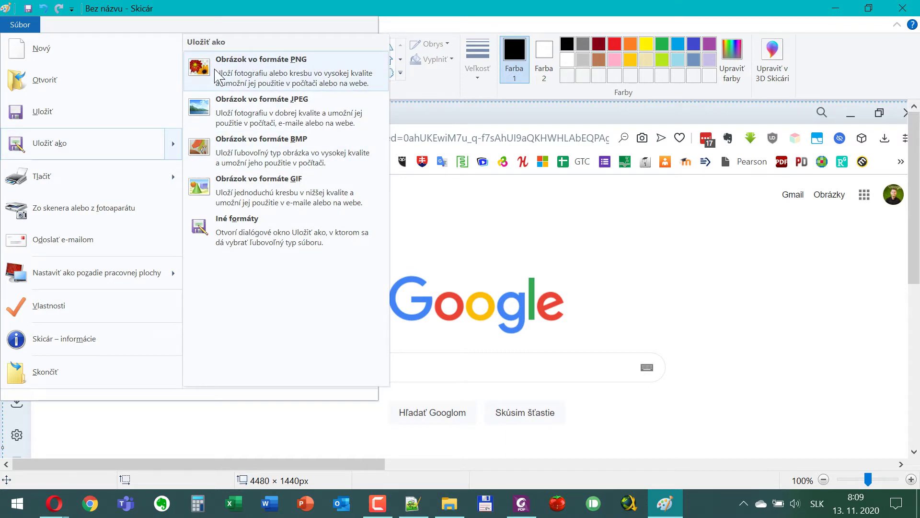
left_click(293, 63)
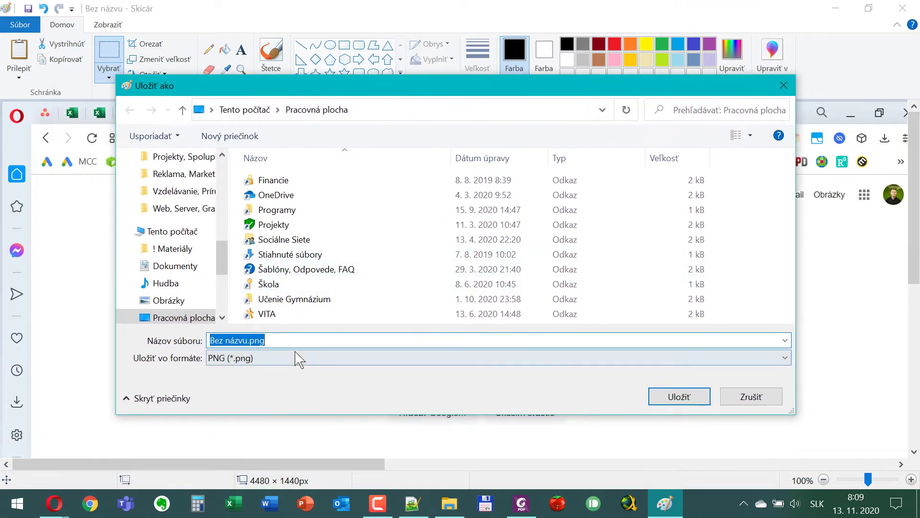
type("P")
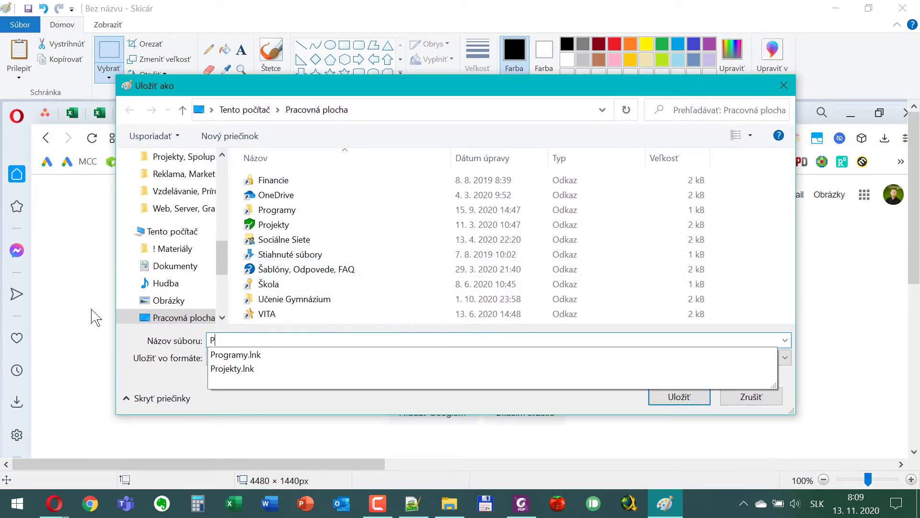
type("rehliadac")
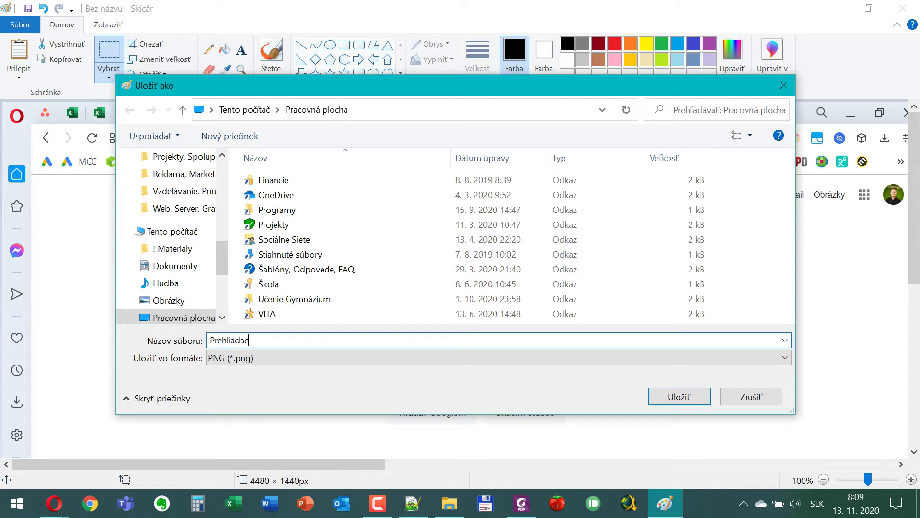
key("Return")
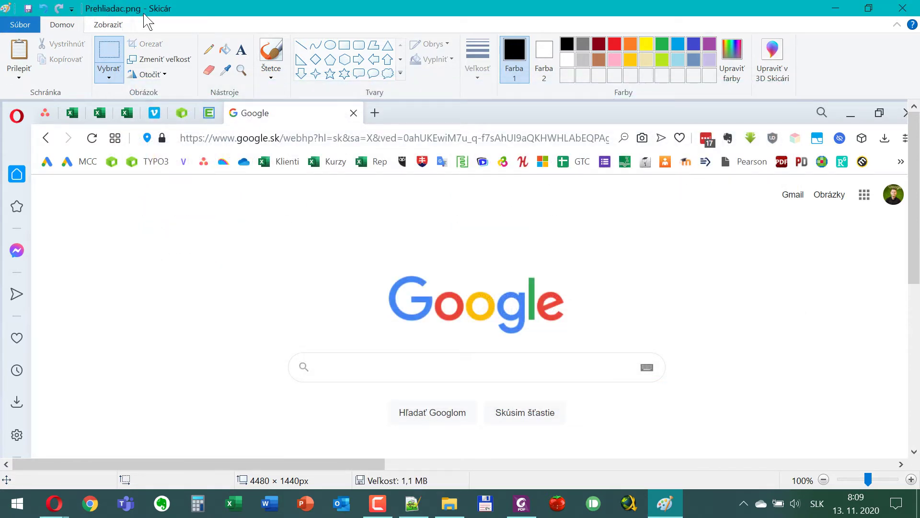
Step: Close the image editor and minimize the browser window to reach the desktop
left_click(903, 8)
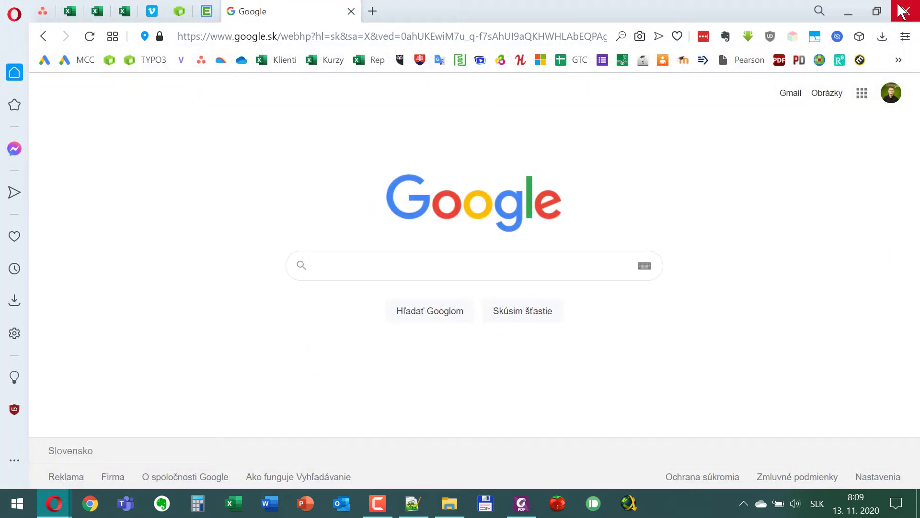
left_click(848, 11)
left_click(916, 8)
Step: Move the Prehliadac.png icon beside the Učenie Gymnázium shortcut, and open the image for a quick check before closing it
left_click_drag(24, 211, 77, 141)
double_click(77, 141)
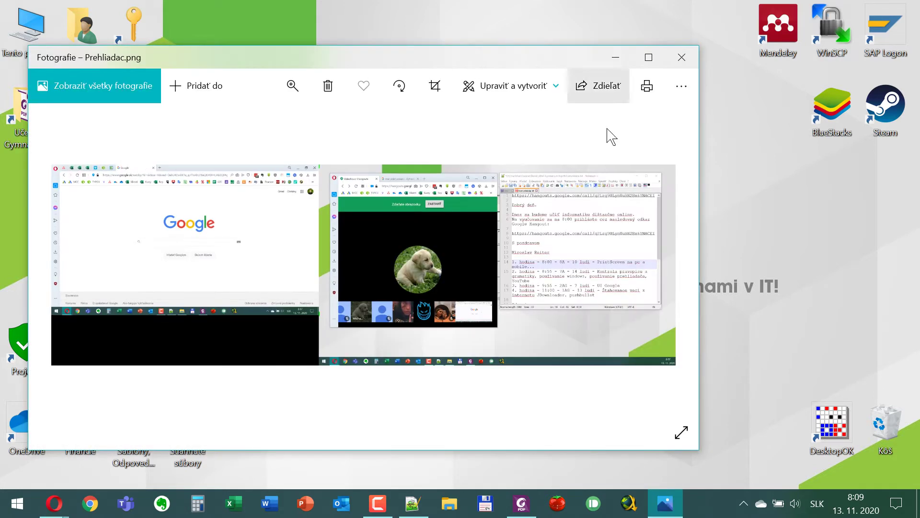
left_click(682, 59)
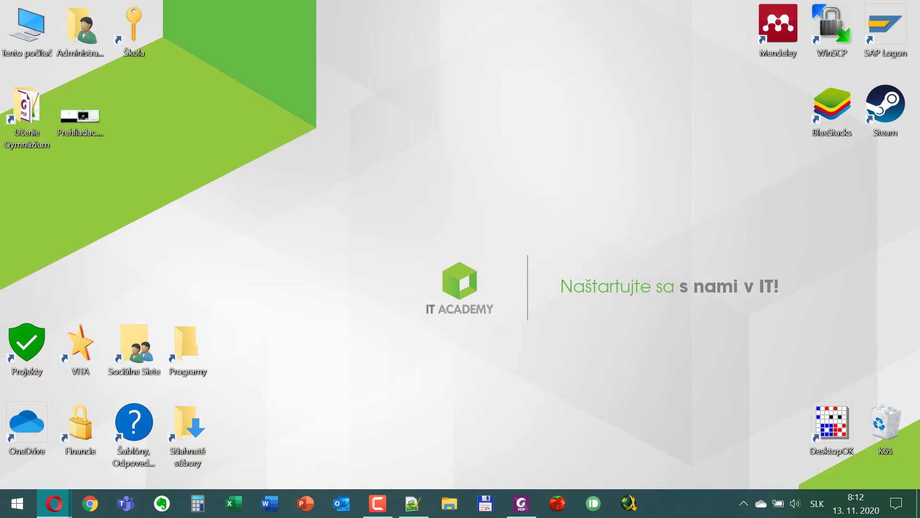
Step: Switch to the Google browser window and open the support.apple.com/sk-sk/HT200289 article in a new tab
mouse_move(53, 503)
left_click(197, 436)
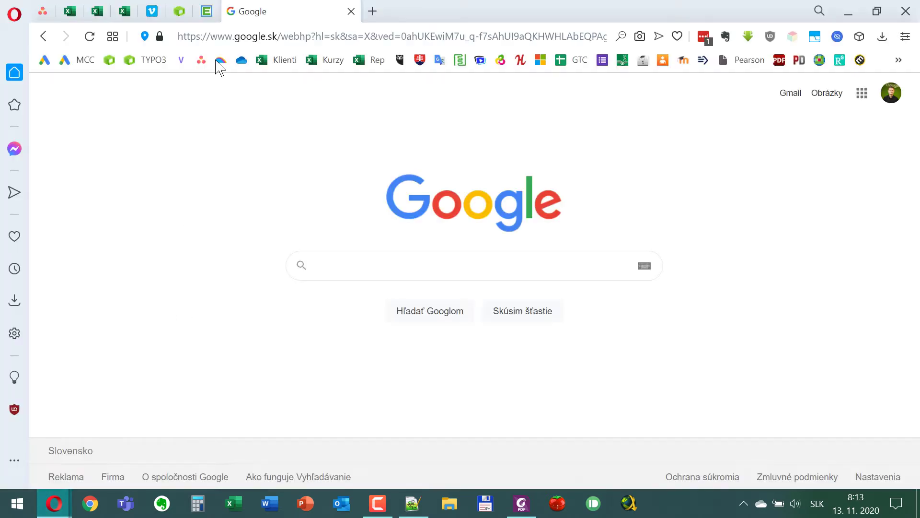
left_click(372, 11)
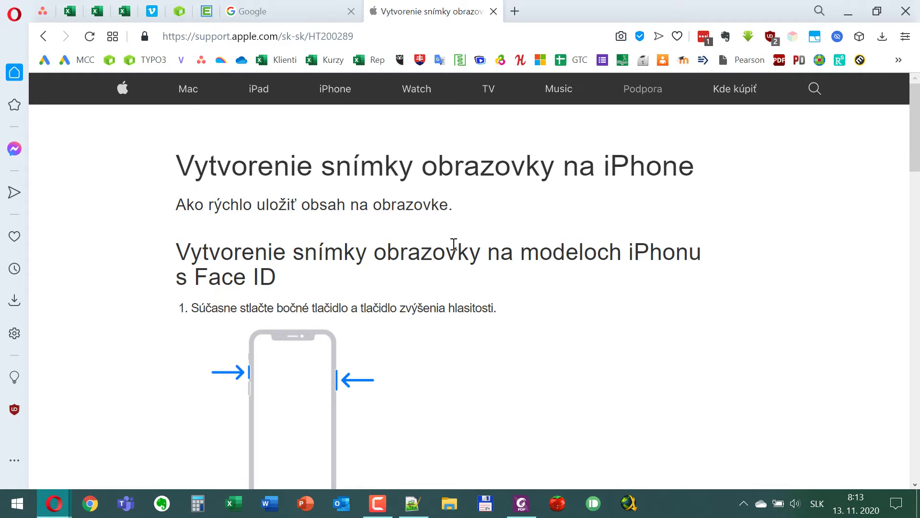
Step: Read how to take iPhone screenshots on Face ID and Touch ID models and where to find them, and minimize the browser
scroll(453, 268, "down", 1)
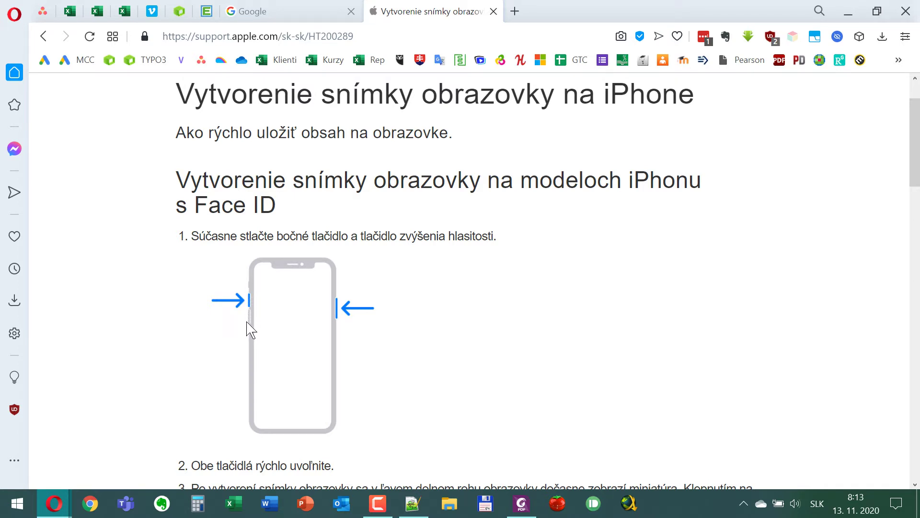
scroll(249, 326, "down", 2)
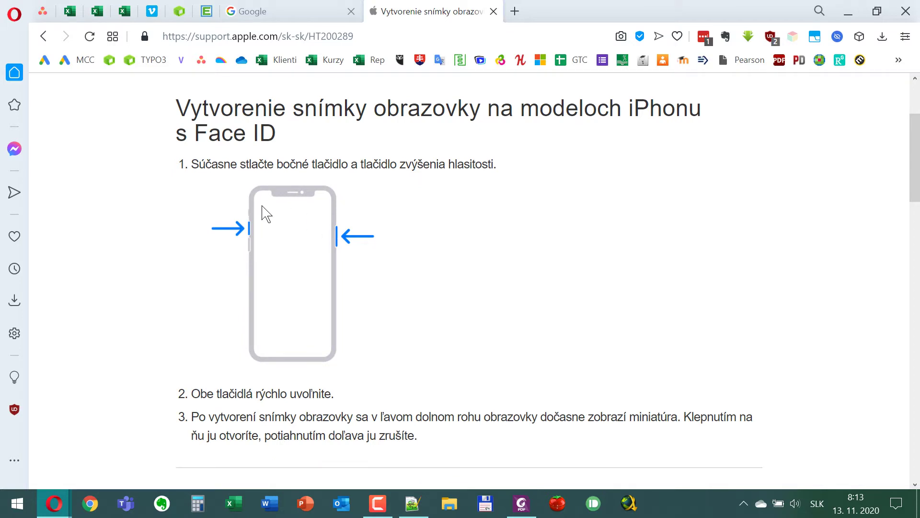
scroll(282, 201, "down", 1)
scroll(285, 204, "down", 7)
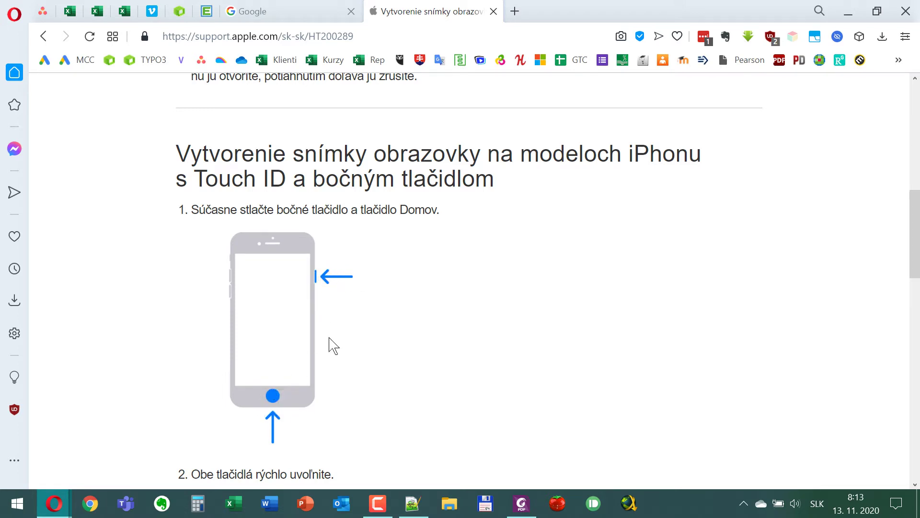
scroll(397, 277, "down", 3)
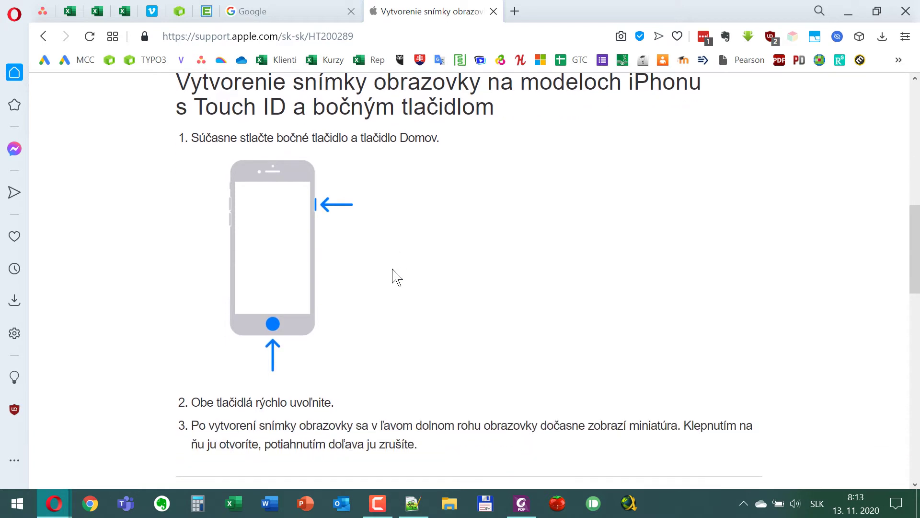
scroll(397, 277, "down", 10)
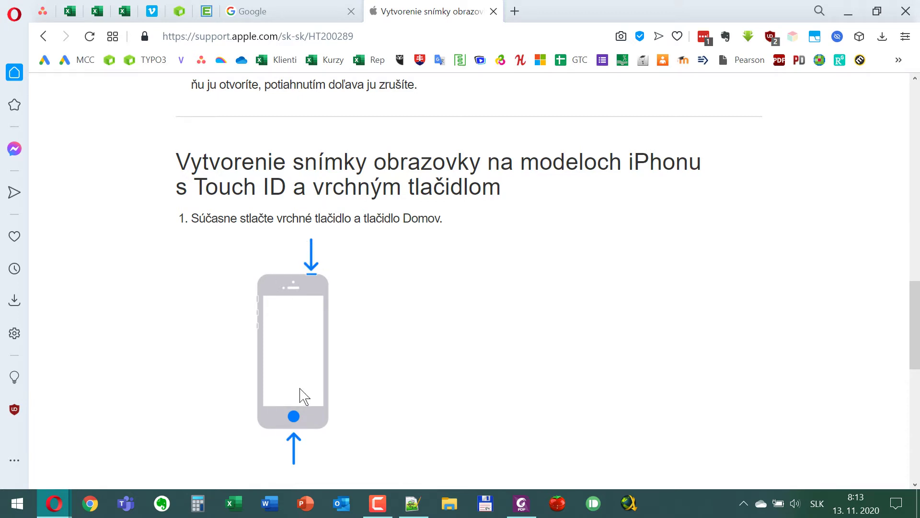
scroll(410, 355, "down", 4)
scroll(434, 352, "down", 6)
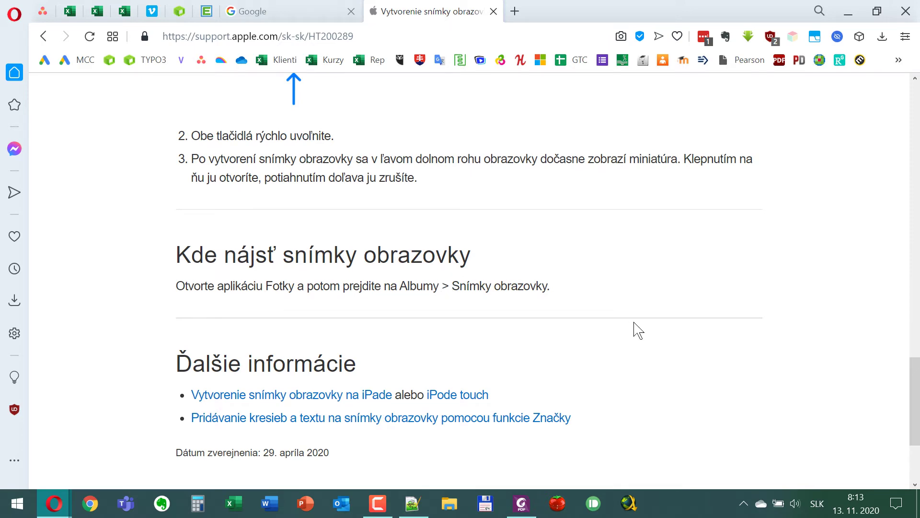
left_click(848, 10)
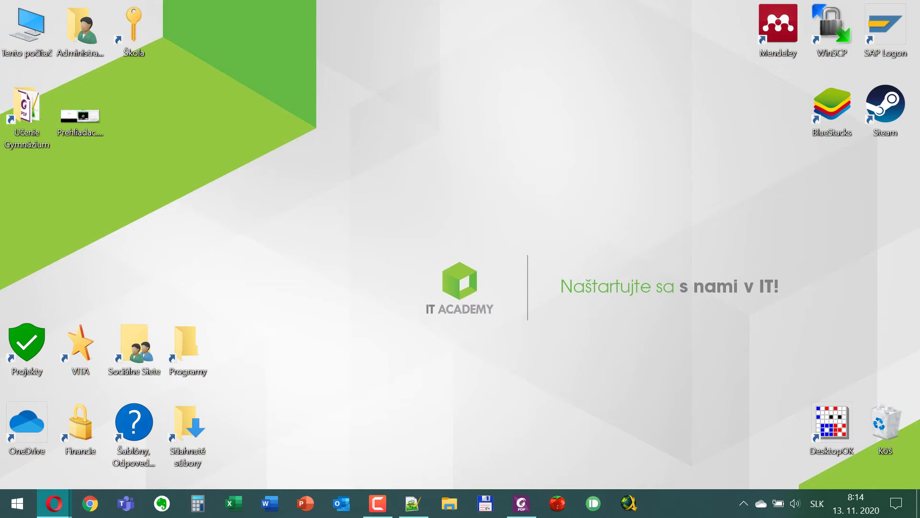
Step: Restore the browser window with the Apple screenshot article and load google.sk in that tab
left_click(44, 501)
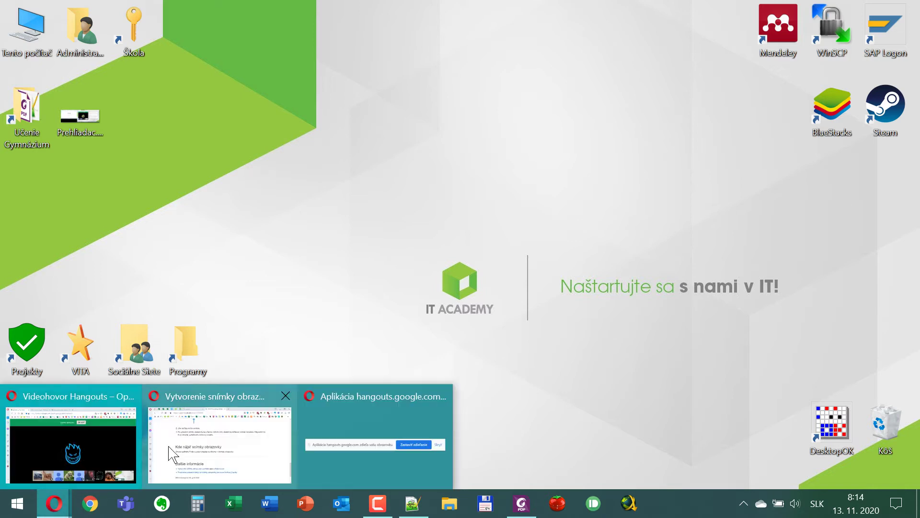
left_click(146, 456)
left_click(262, 38)
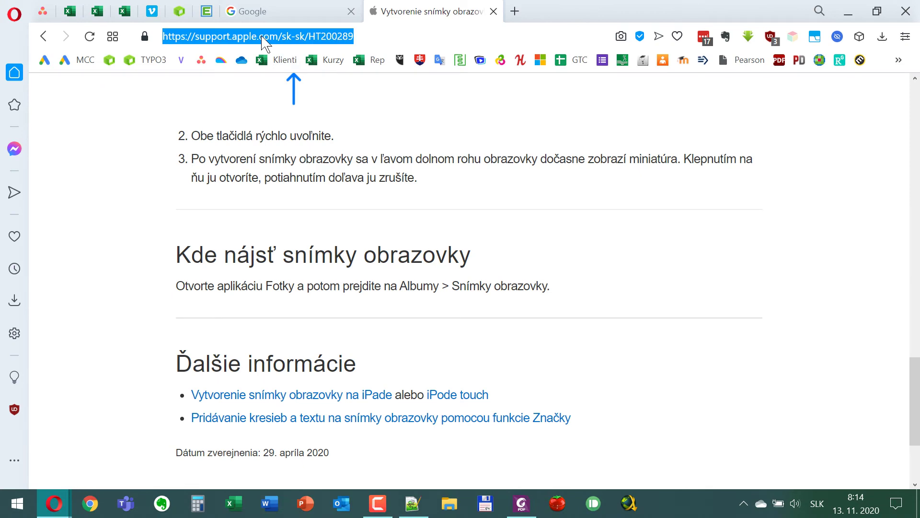
type("go")
key("Return")
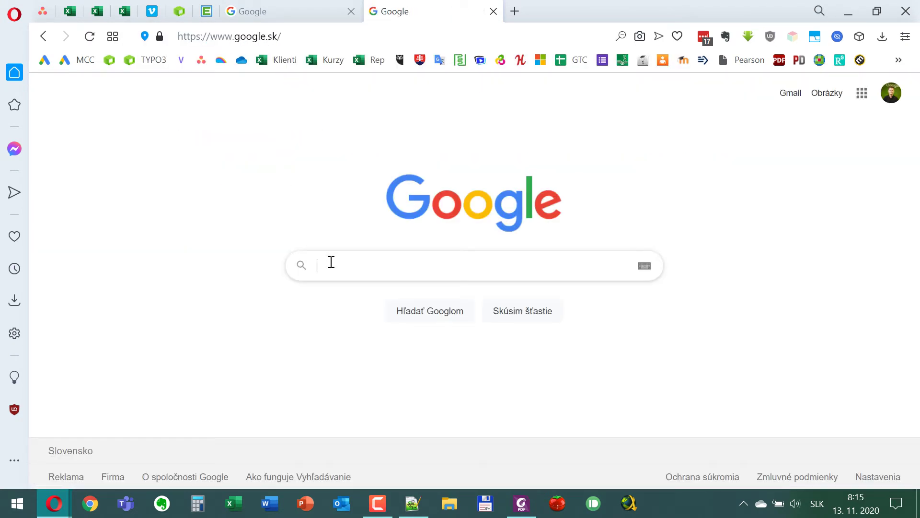
Step: Search Google for "greenshot" and open the getgreenshot.org website from the results
type("g")
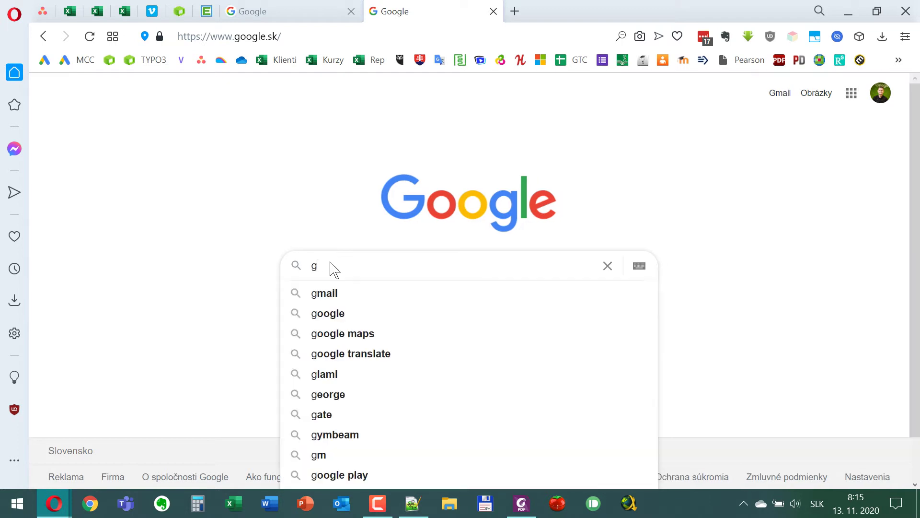
type("reenshot")
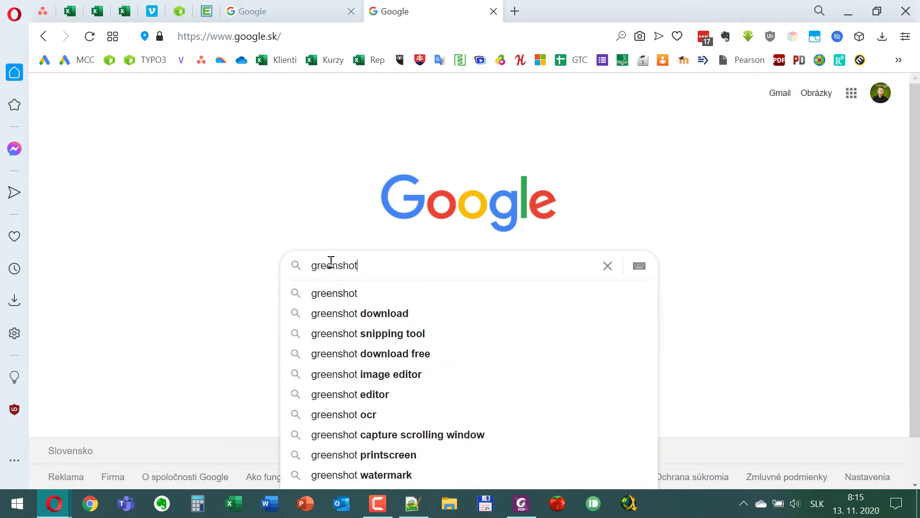
key("Return")
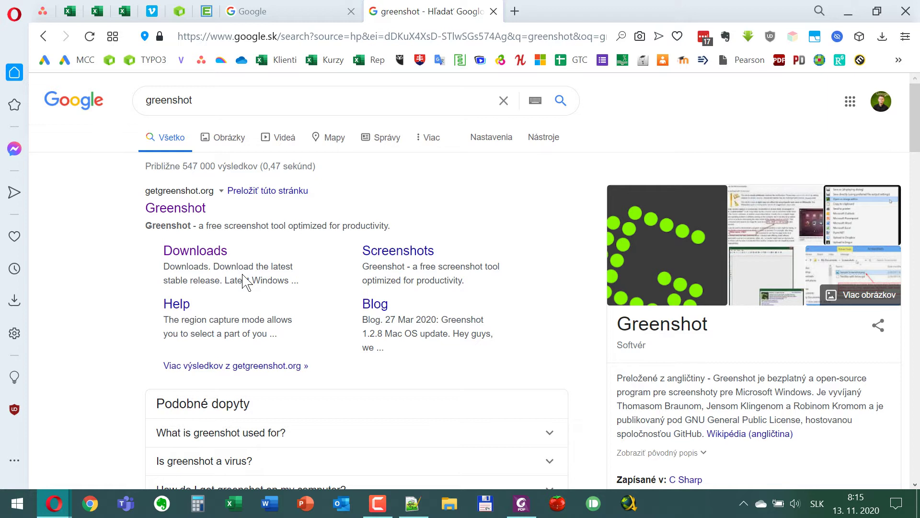
left_click(159, 210)
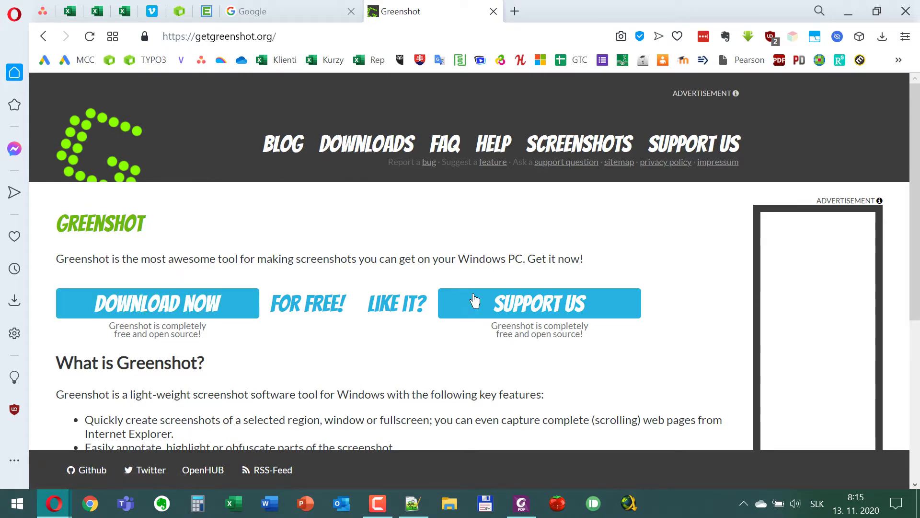
Step: Review Greenshot's key features and examine the stable release options on the site's Downloads page
scroll(465, 297, "down", 5)
scroll(367, 168, "up", 5)
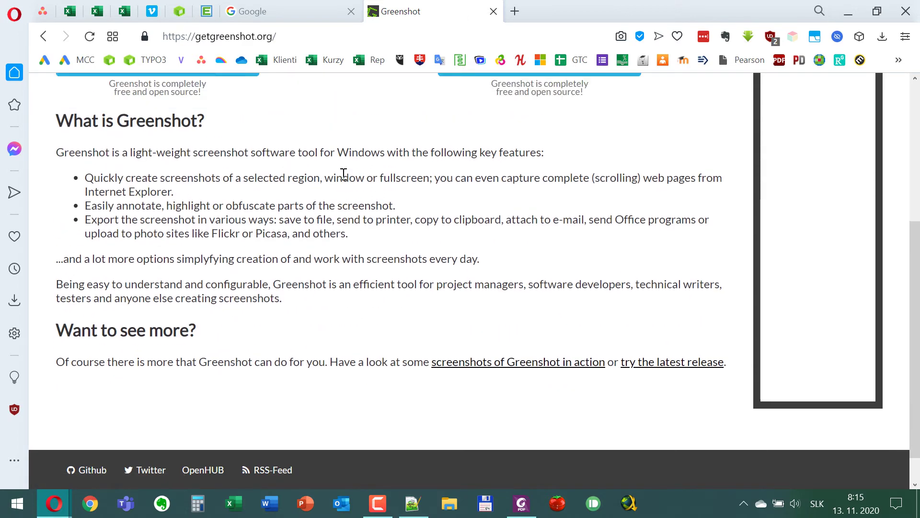
left_click(344, 145)
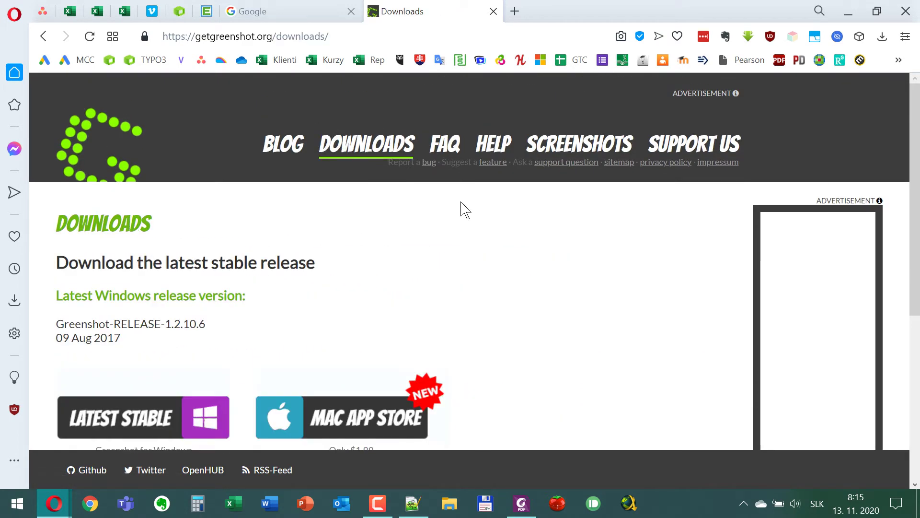
scroll(521, 230, "down", 3)
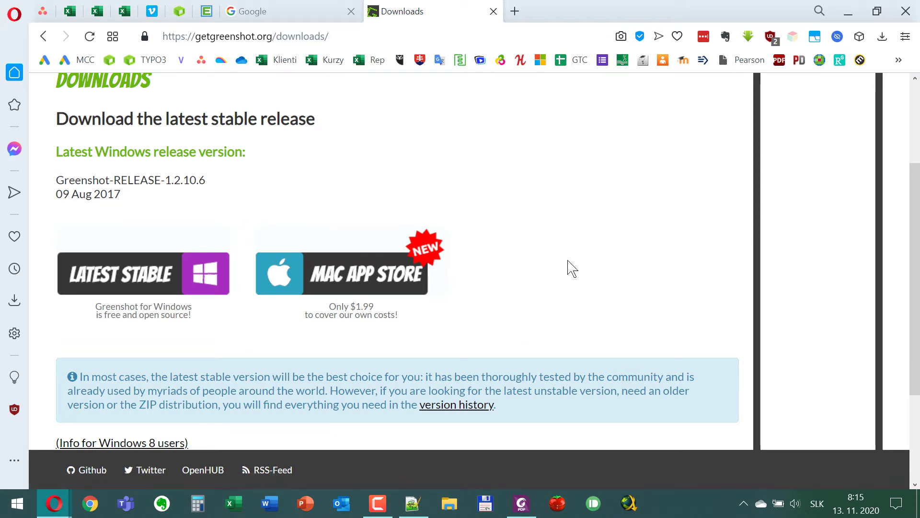
scroll(572, 267, "up", 2)
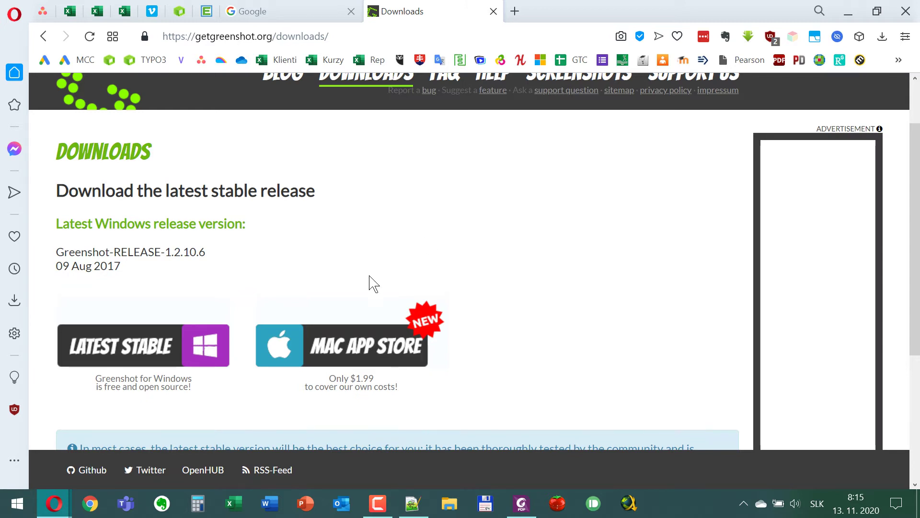
left_click(388, 363)
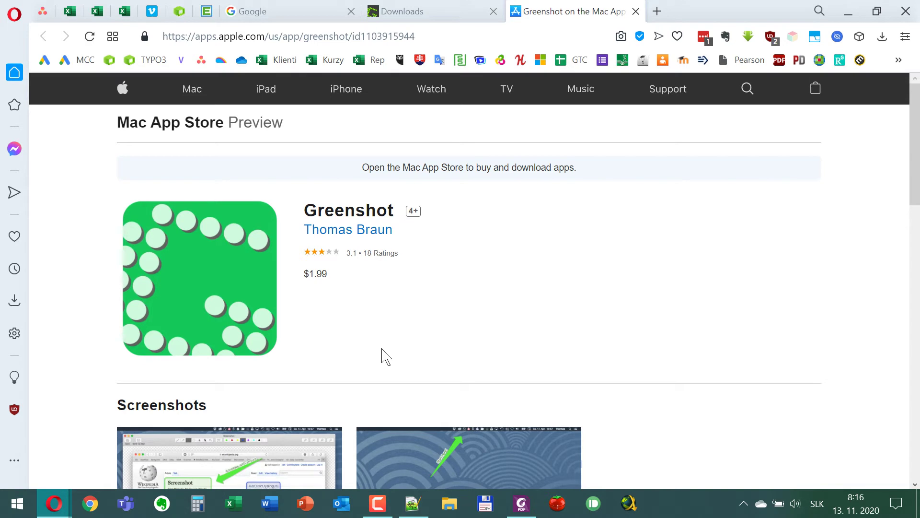
scroll(386, 356, "down", 5)
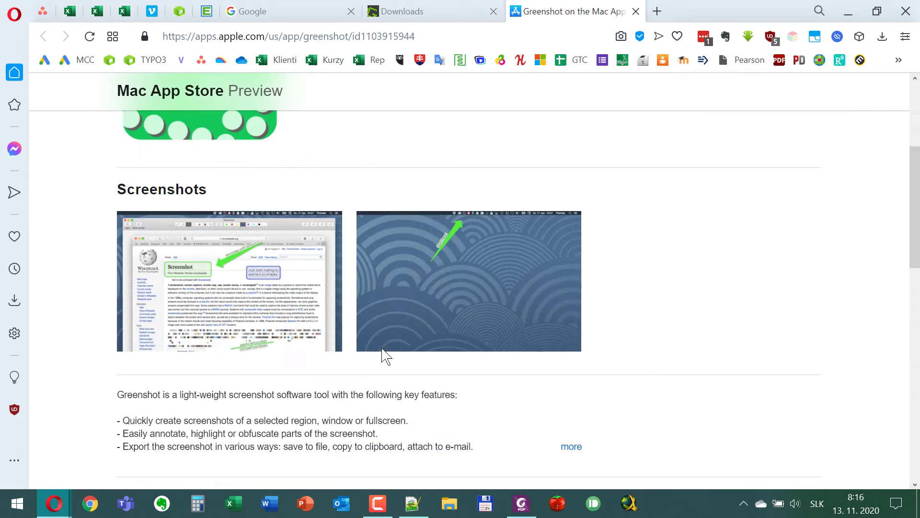
scroll(386, 356, "down", 15)
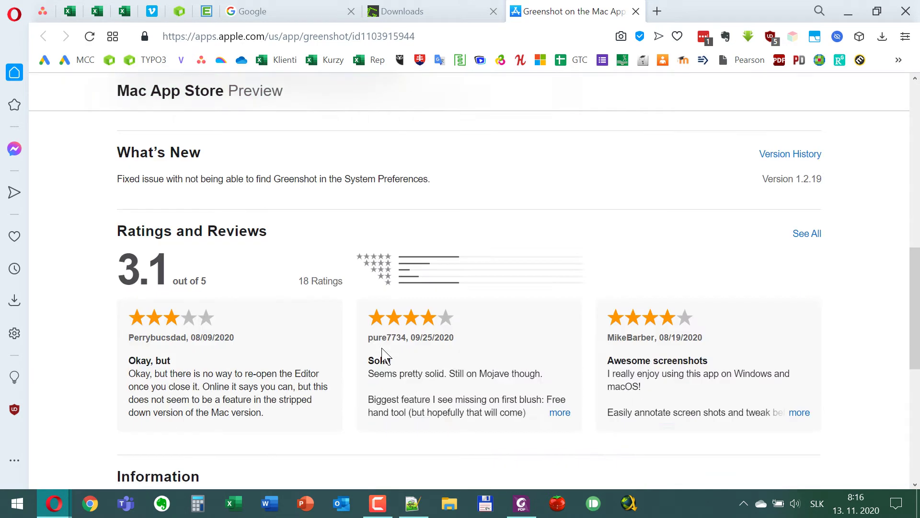
Step: Download the latest stable Windows release of Greenshot, save the installer to the desktop, and minimize the browser
scroll(386, 356, "up", 15)
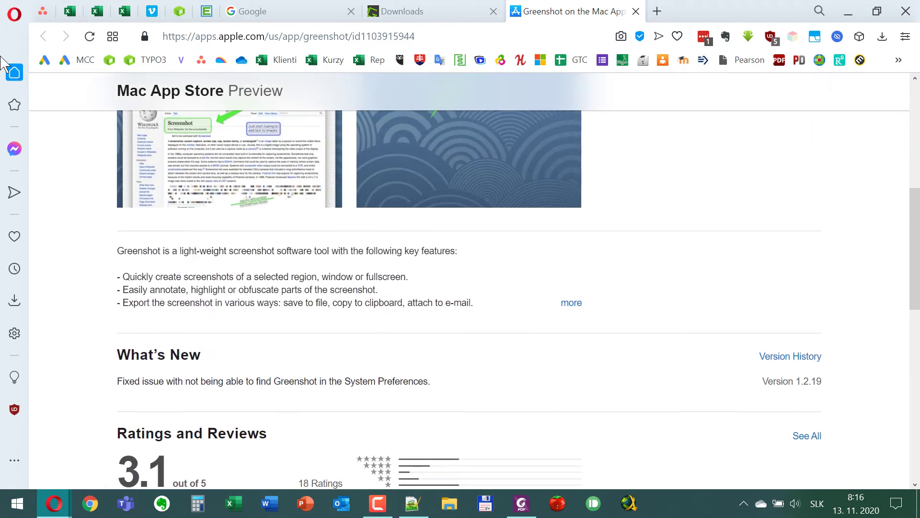
left_click(421, 12)
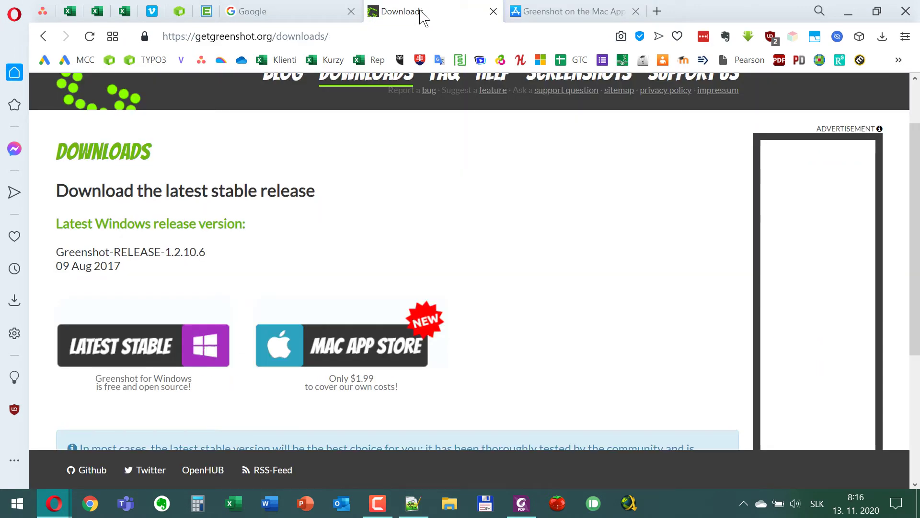
left_click(152, 353)
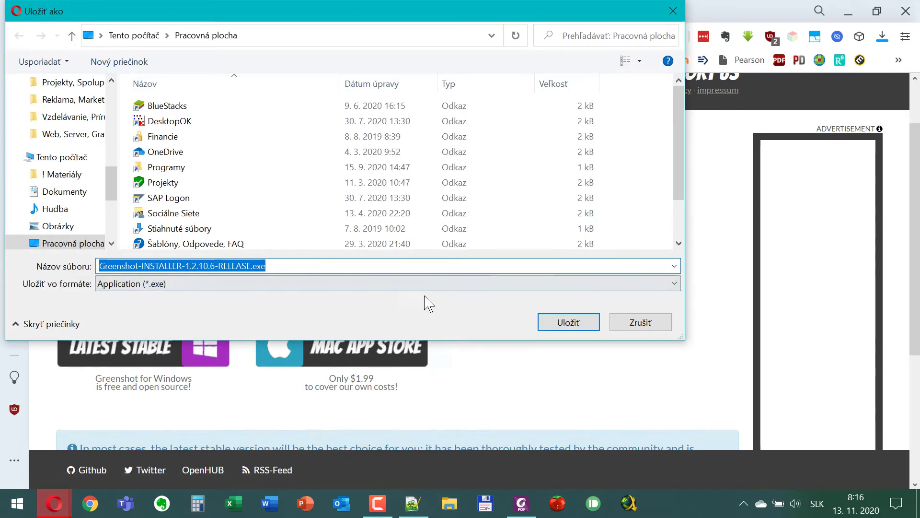
left_click(589, 324)
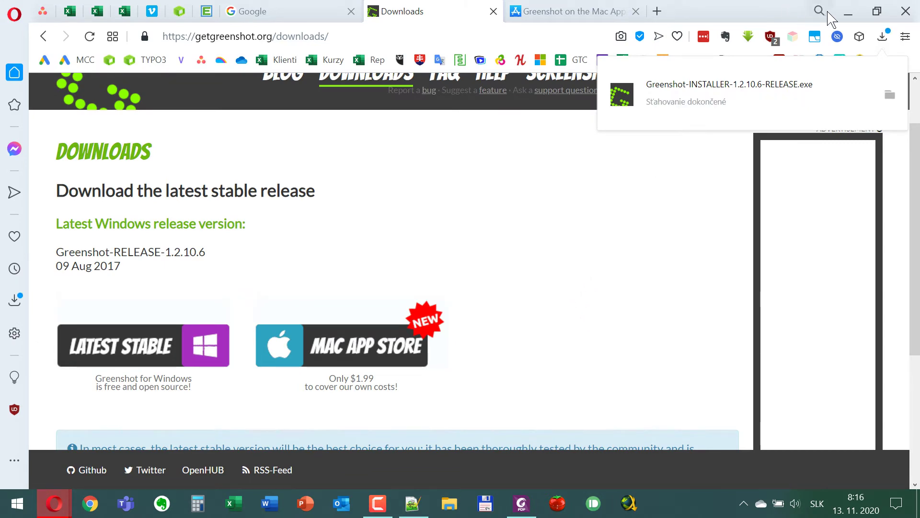
left_click(847, 11)
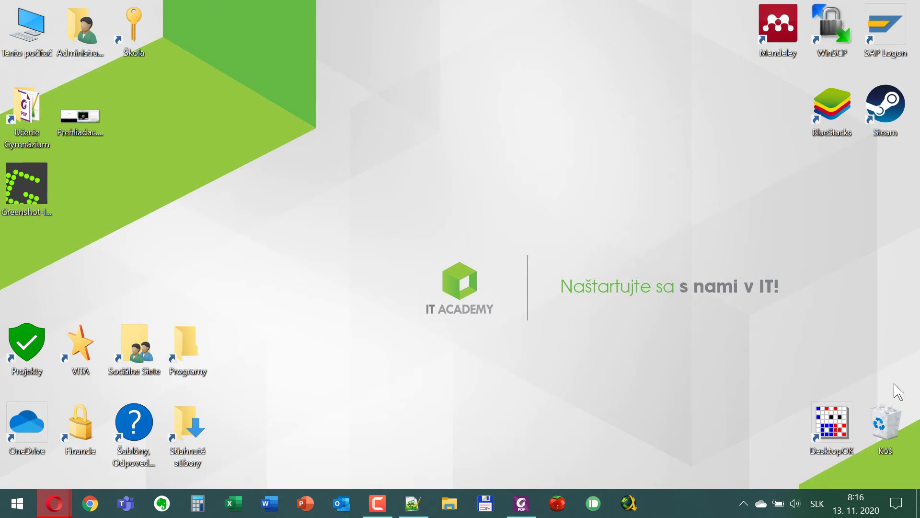
Step: Run the Greenshot installer from the desktop, look at the setup languages and proceed with English
left_click(8, 194)
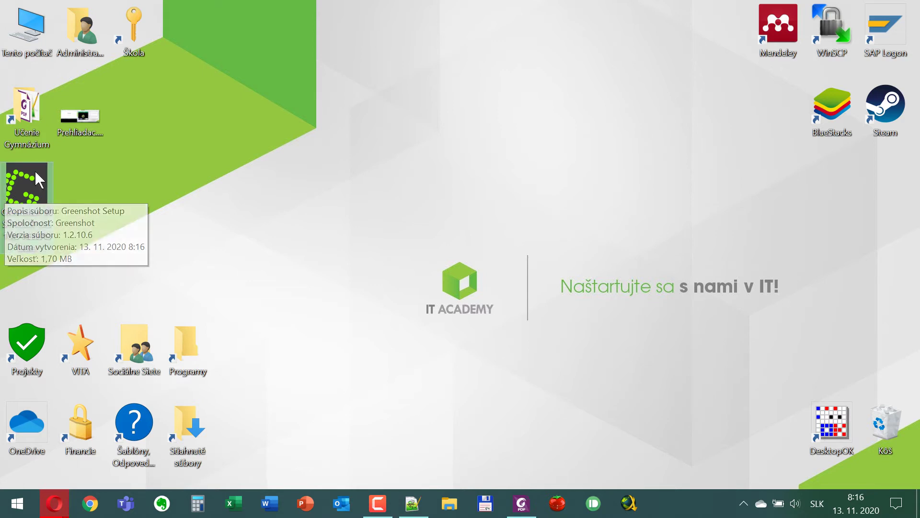
double_click(20, 173)
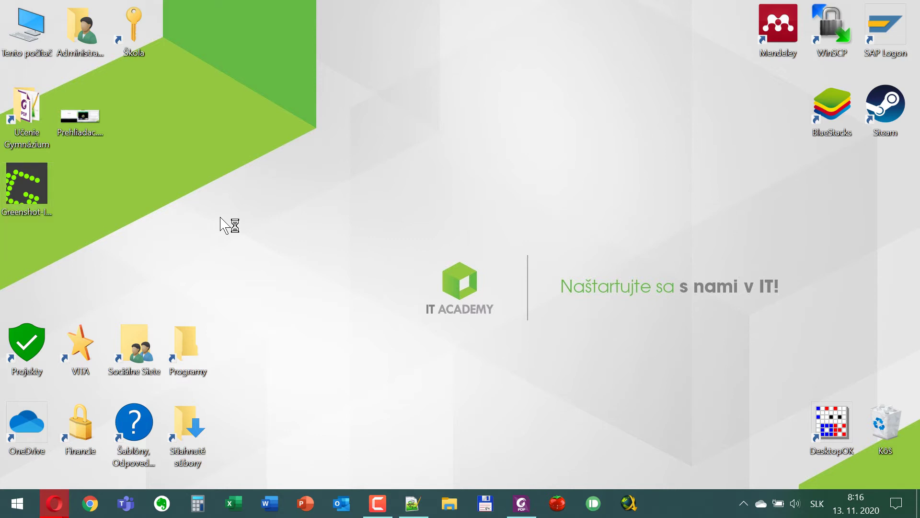
left_click(403, 258)
key("l")
key("e")
key("e")
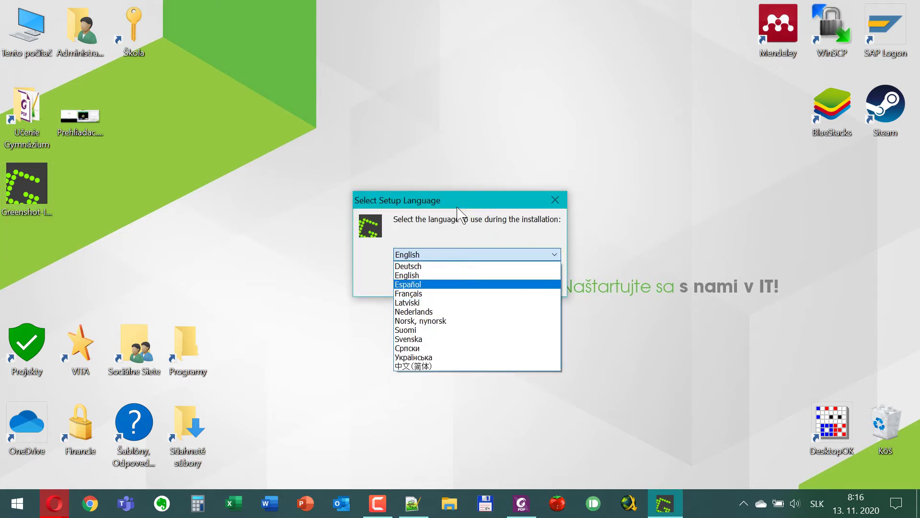
key("Escape")
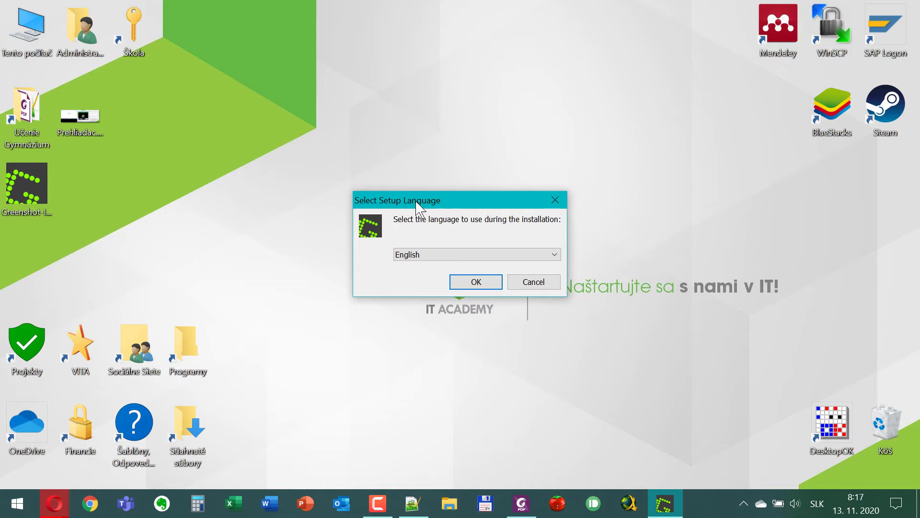
left_click_drag(450, 206, 403, 183)
left_click(421, 257)
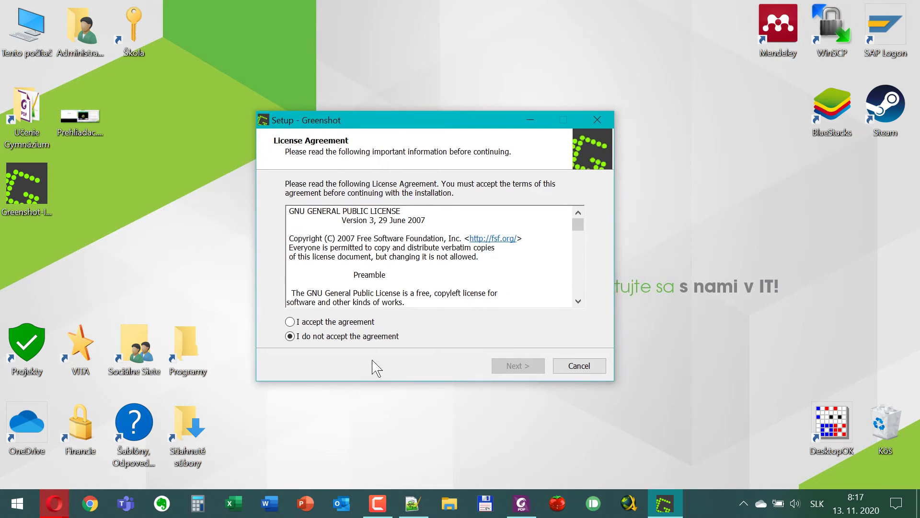
Step: Accept the Greenshot license agreement and continue to the component selection
left_click(335, 323)
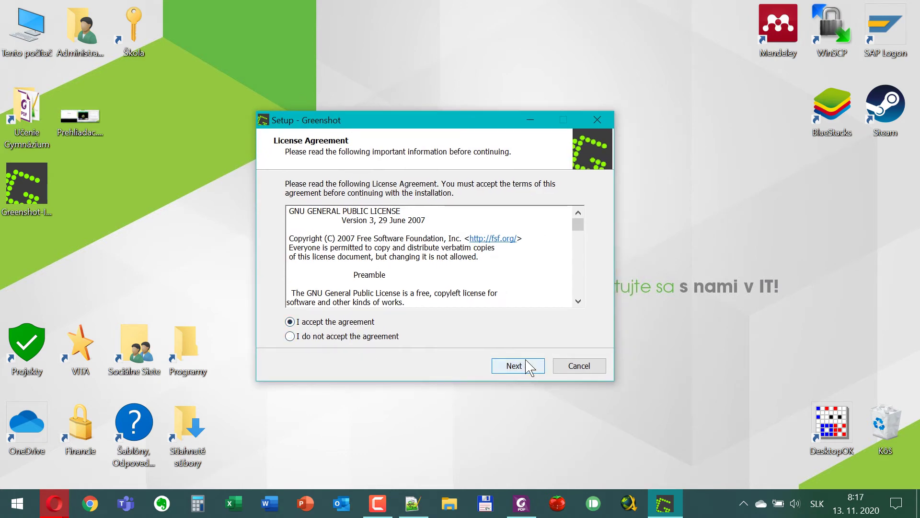
left_click(526, 366)
left_click(528, 367)
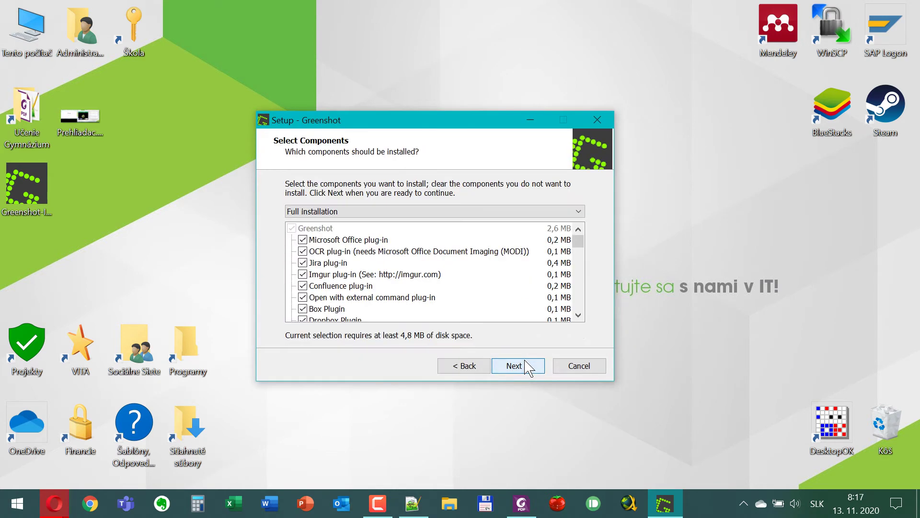
Step: Examine the plug-ins and additional languages included in the full installation of Greenshot
left_click_drag(474, 124, 449, 53)
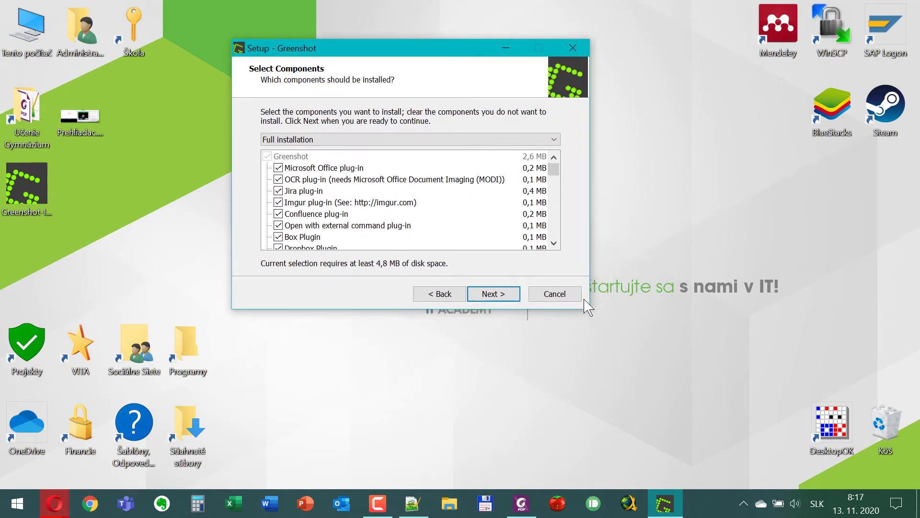
scroll(441, 175, "down", 4)
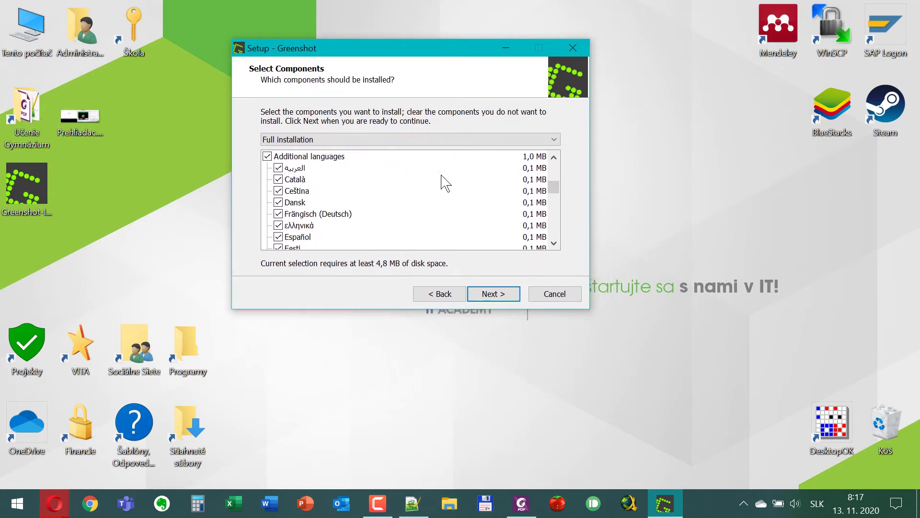
scroll(446, 183, "up", 4)
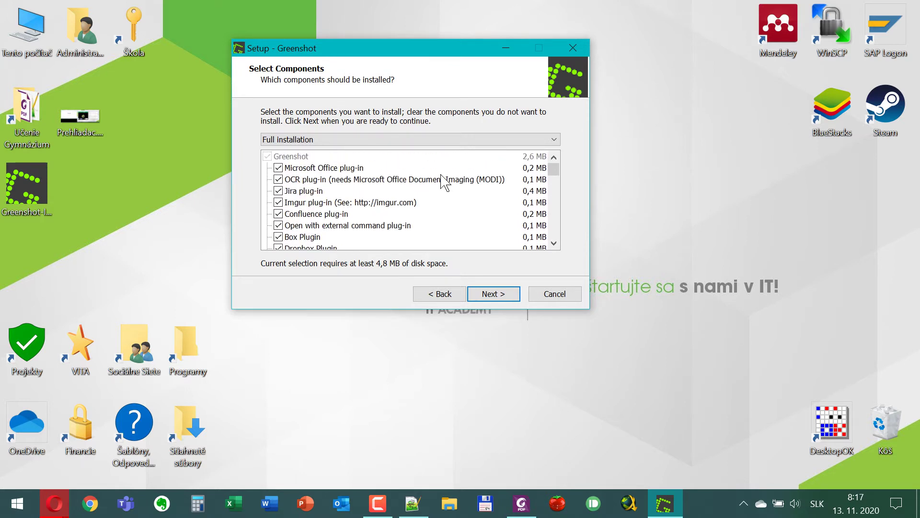
scroll(441, 180, "down", 1)
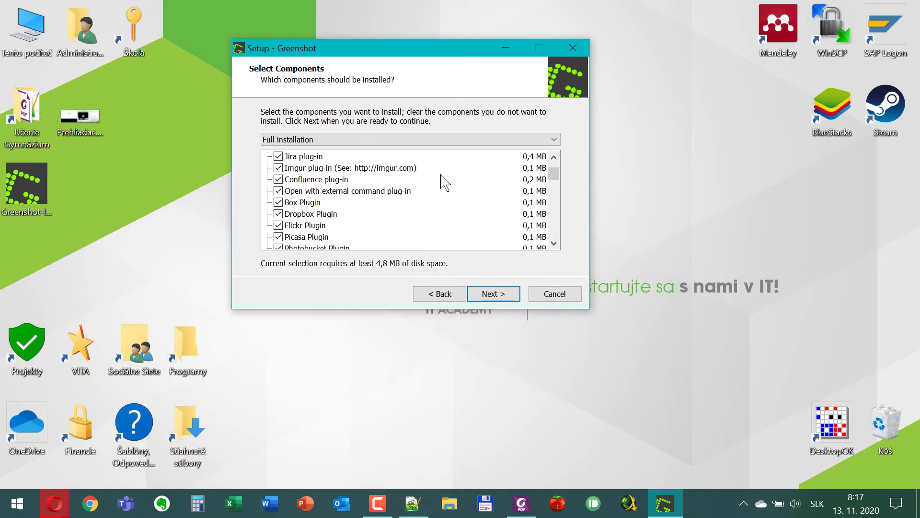
scroll(446, 183, "down", 1)
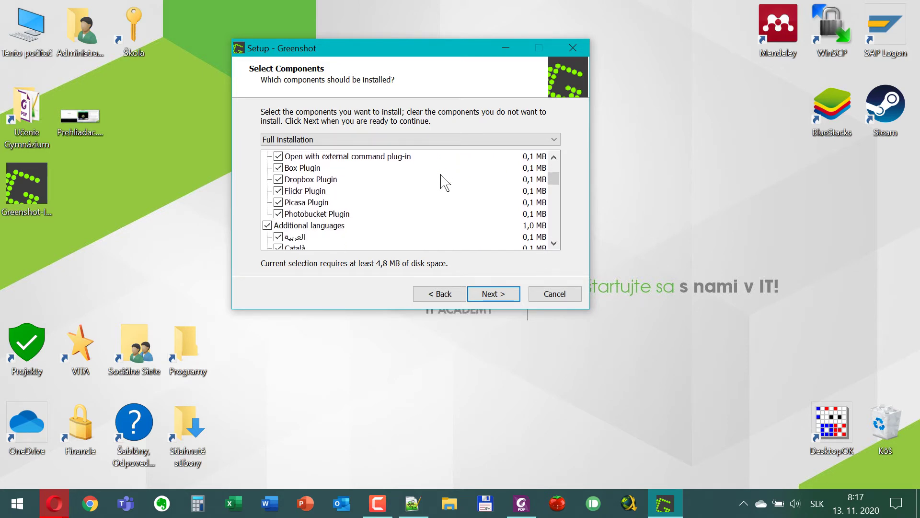
scroll(446, 183, "up", 2)
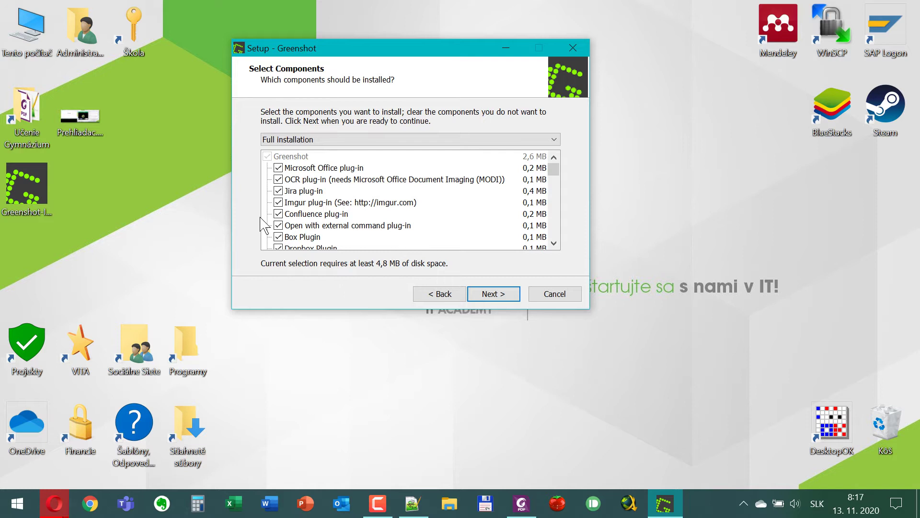
scroll(422, 192, "down", 3)
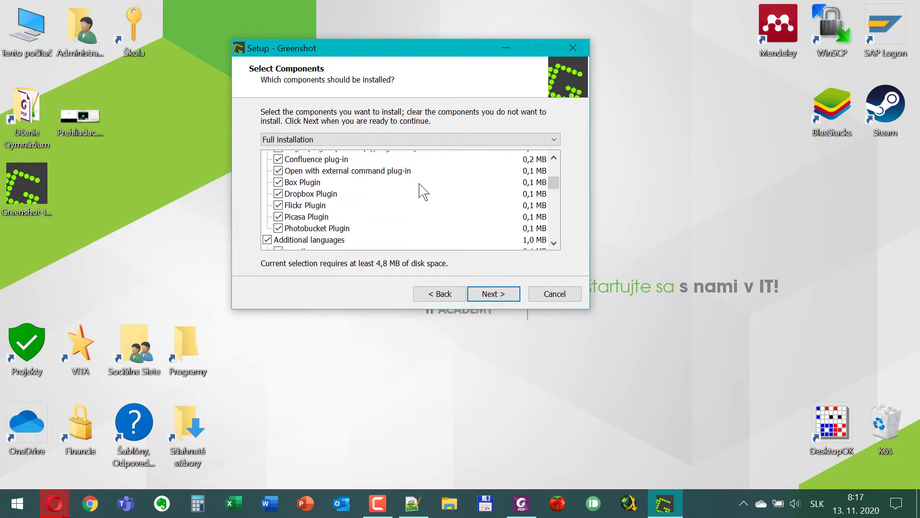
scroll(328, 205, "down", 1)
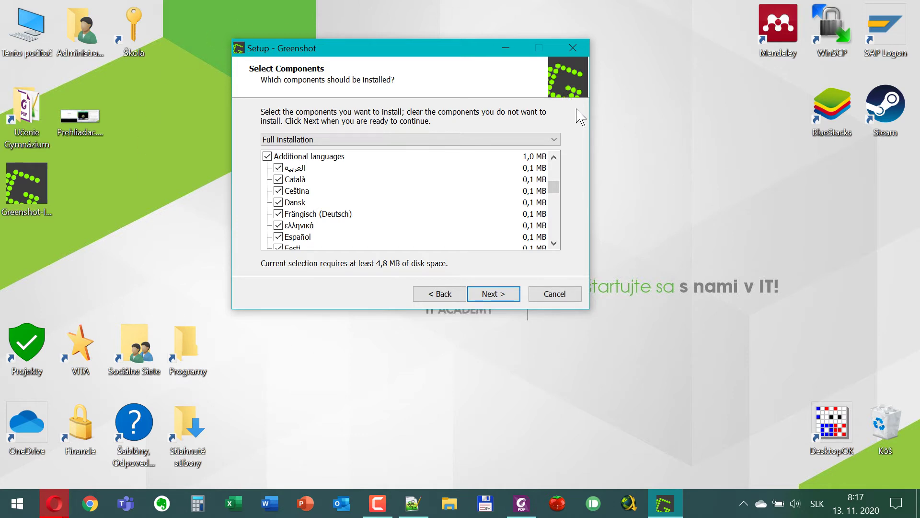
scroll(466, 176, "down", 7)
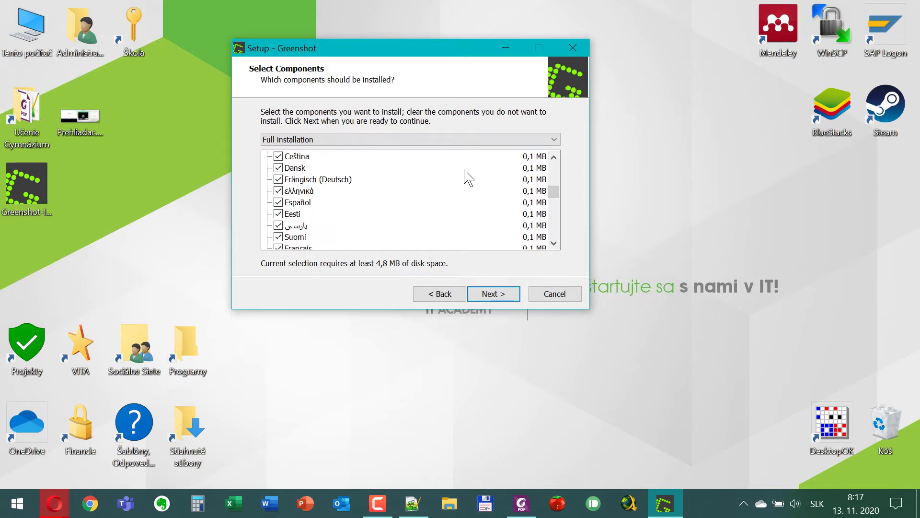
scroll(465, 177, "down", 2)
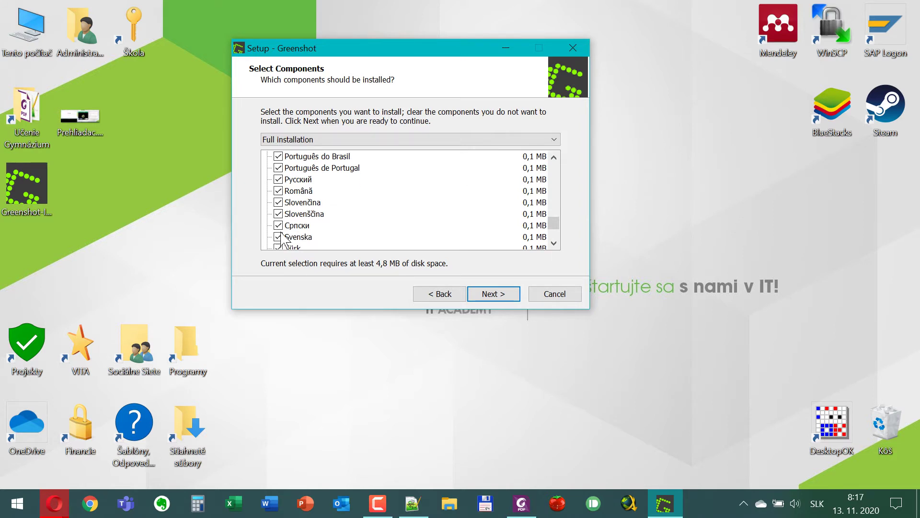
Step: Install Greenshot with the full component set and automatic start with Windows, and finish setup with Greenshot launching
left_click(496, 295)
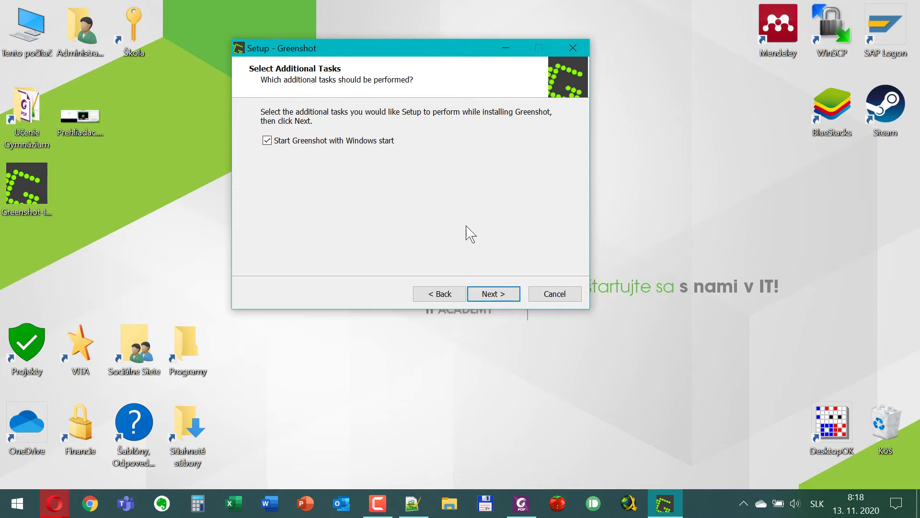
left_click(486, 295)
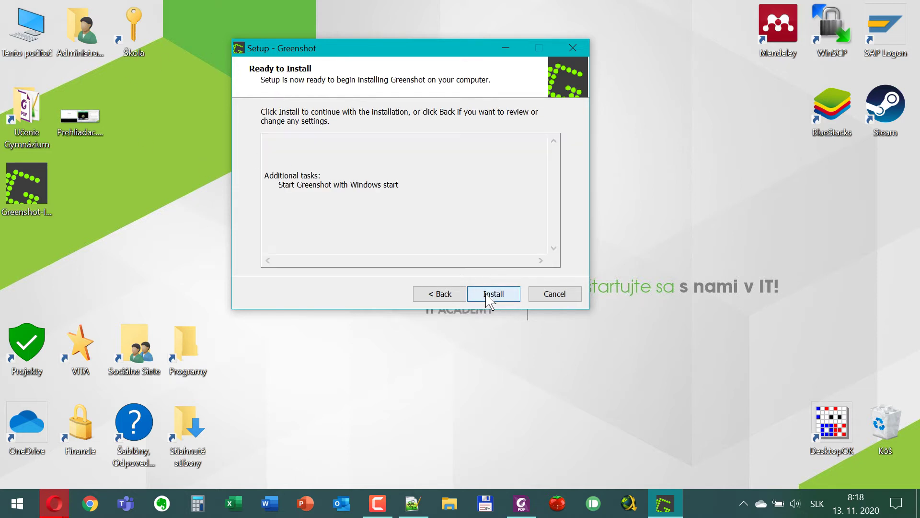
left_click(486, 295)
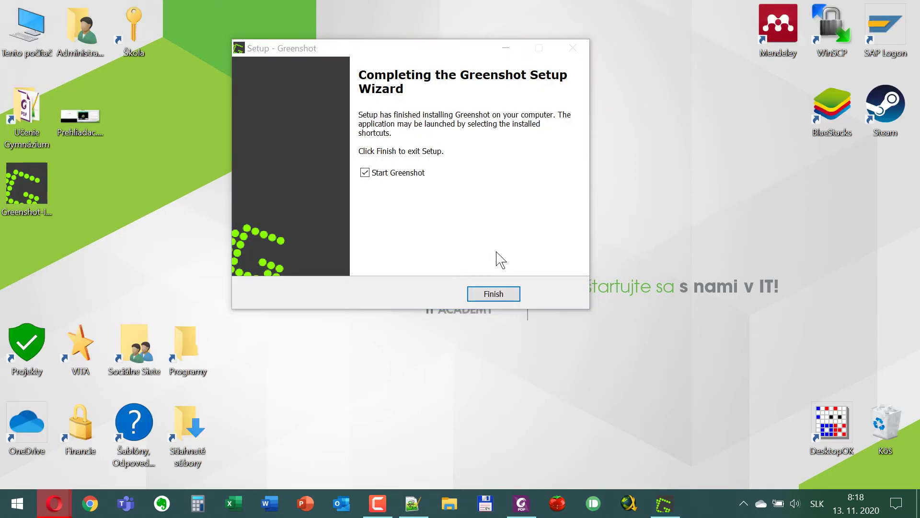
left_click(491, 292)
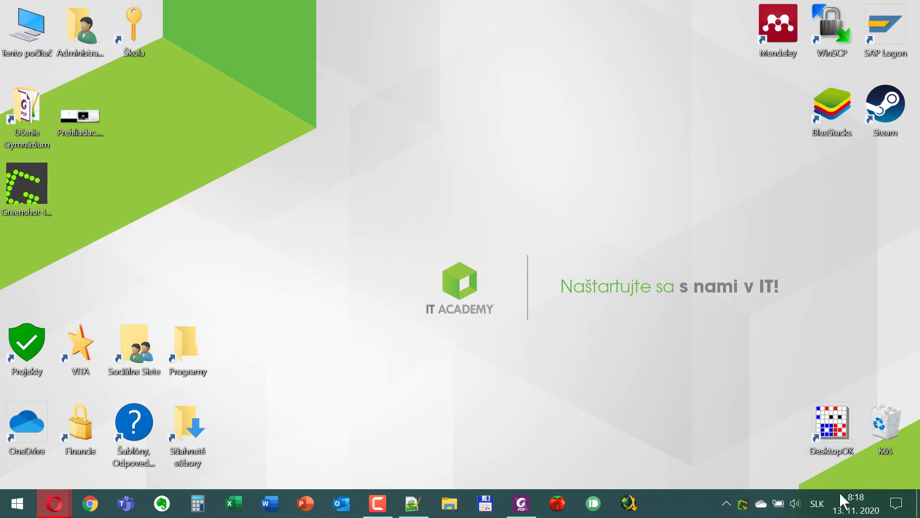
Step: Move the Greenshot notification icon into the hidden icons area and close that area
left_click_drag(742, 504, 729, 422)
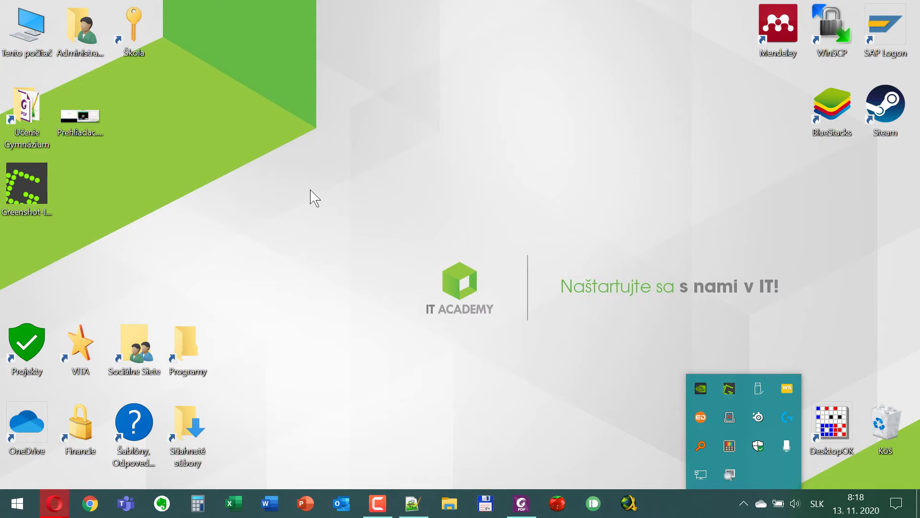
left_click(213, 153)
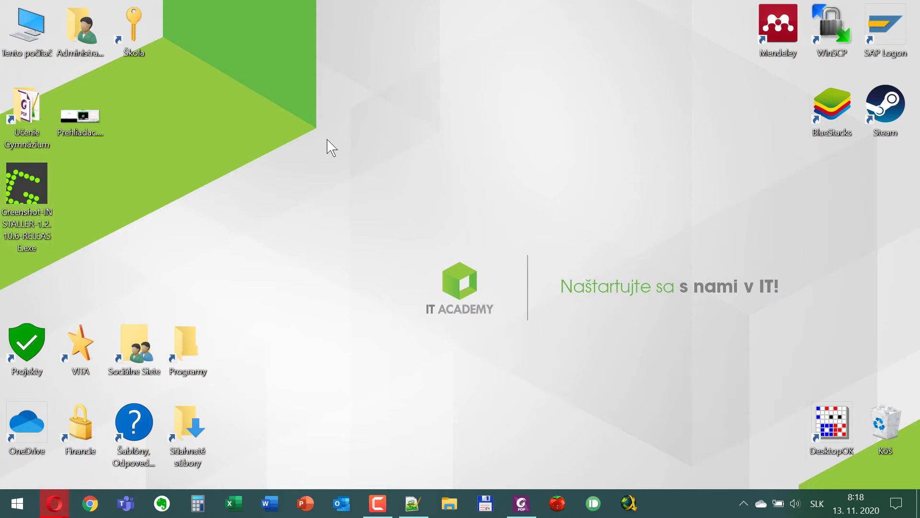
Step: Capture a region of the desktop with Greenshot so that its list of output destinations opens
key("Print")
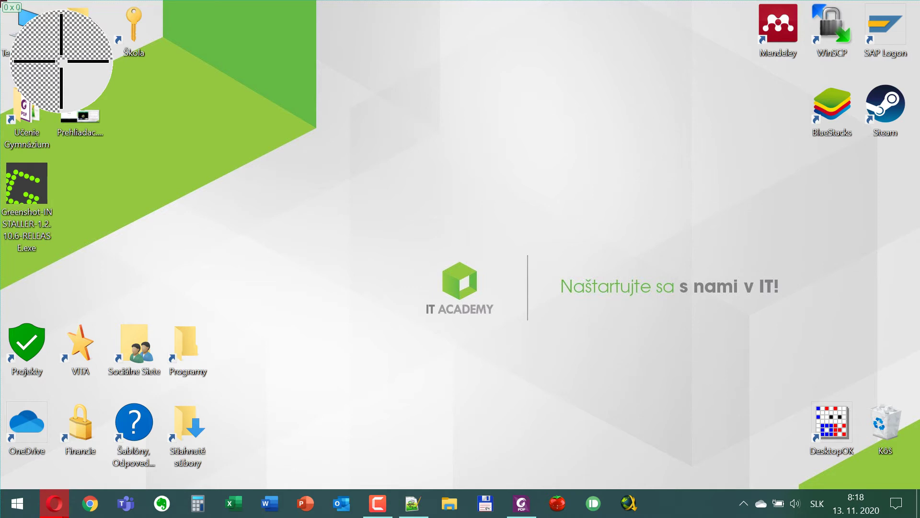
left_click_drag(0, 0, 919, 517)
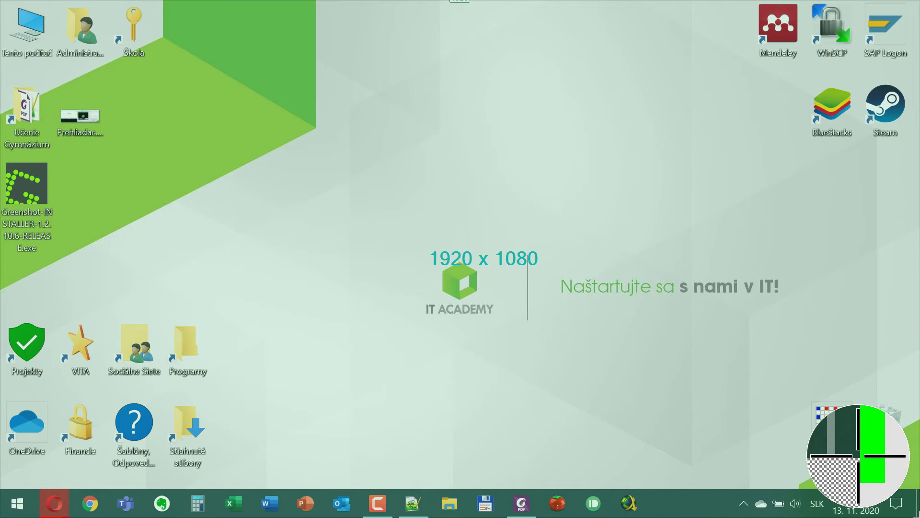
left_click_drag(919, 517, 181, 268)
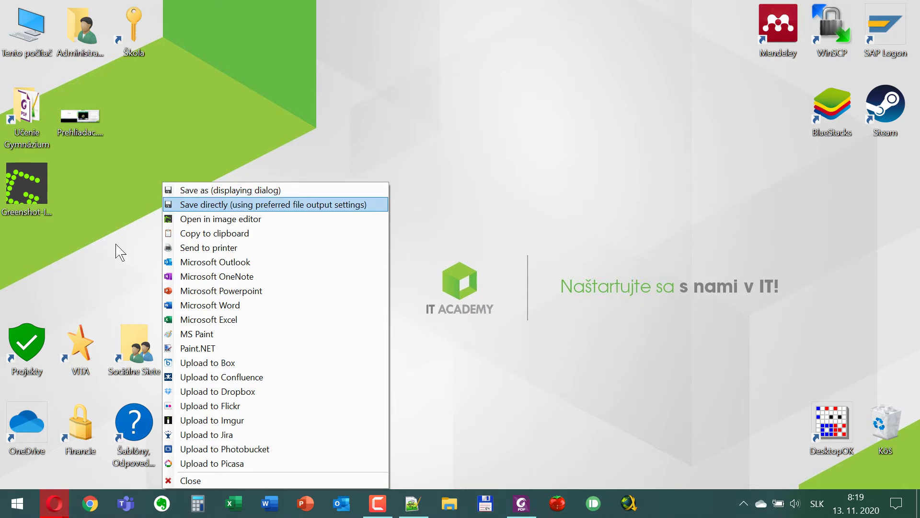
Step: Look over the Paint.NET destination for the capture and read through the Paint.NET website at getpaint.net
mouse_move(207, 251)
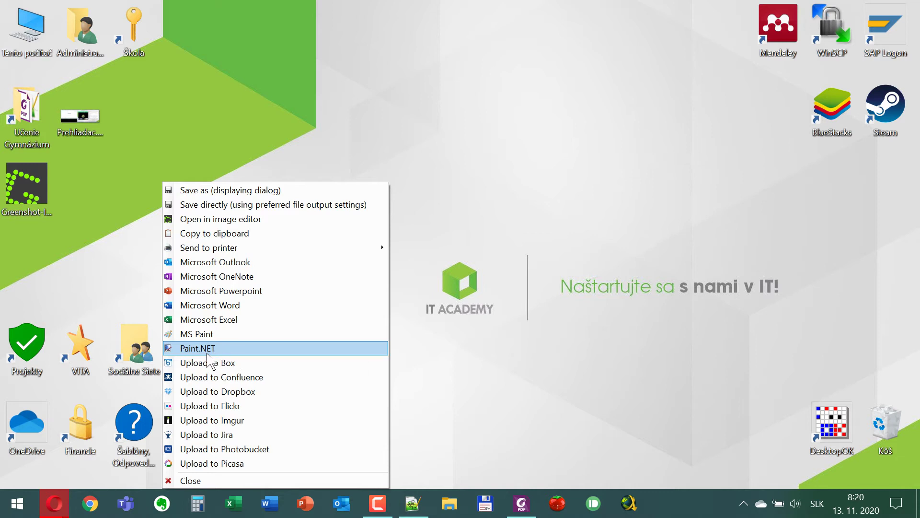
left_click(235, 351)
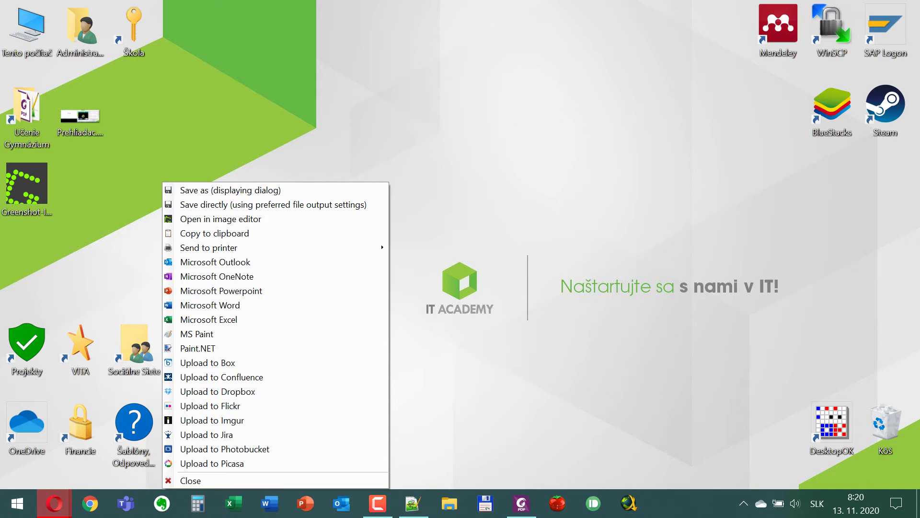
scroll(465, 199, "down", 4)
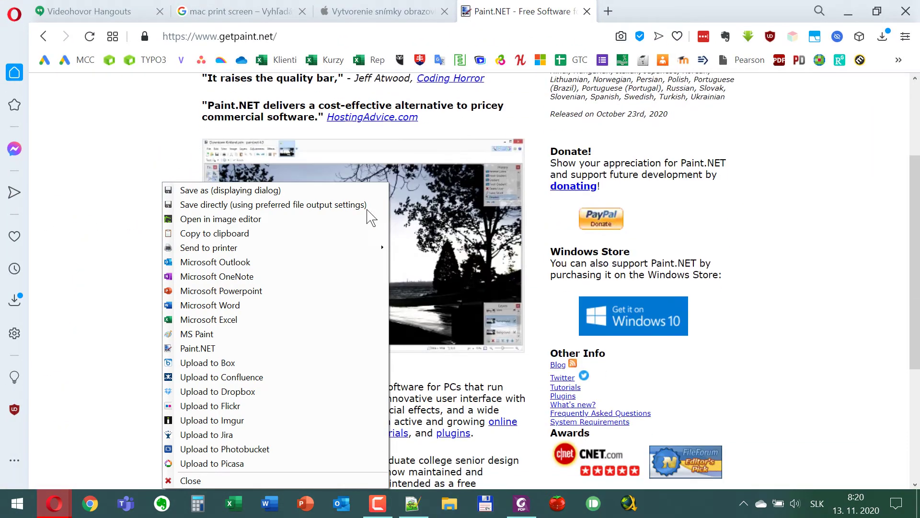
scroll(705, 175, "down", 3)
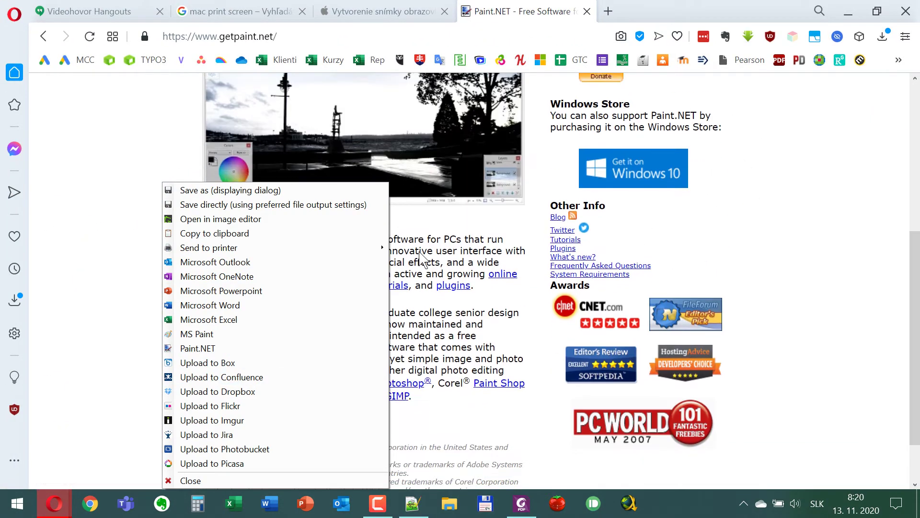
Step: Close the Greenshot destination list and look over the Photopea online photo editor page at photopea.com
scroll(690, 304, "up", 6)
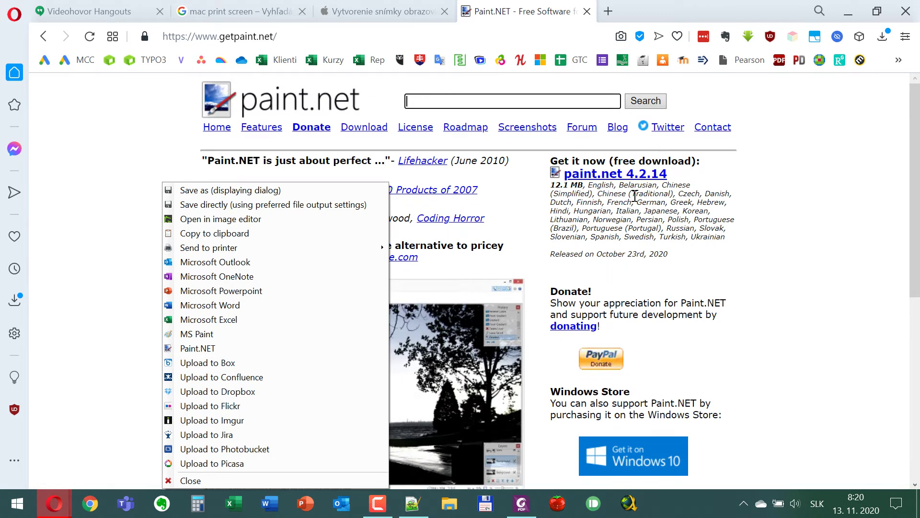
left_click_drag(685, 9, 919, 158)
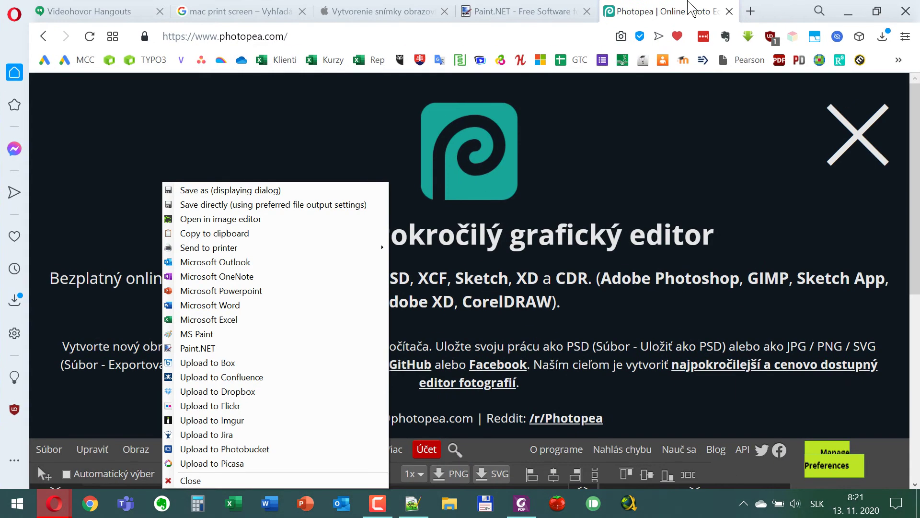
left_click(217, 480)
scroll(397, 278, "down", 1)
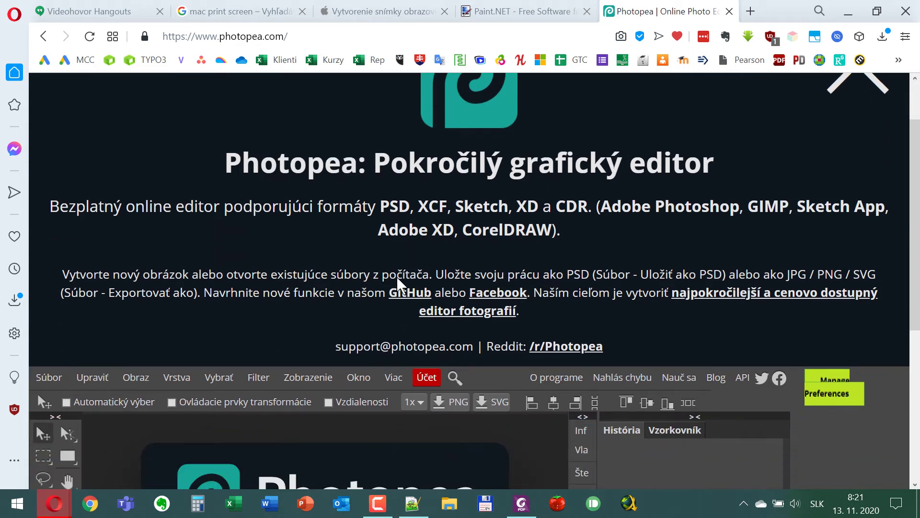
scroll(397, 279, "down", 5)
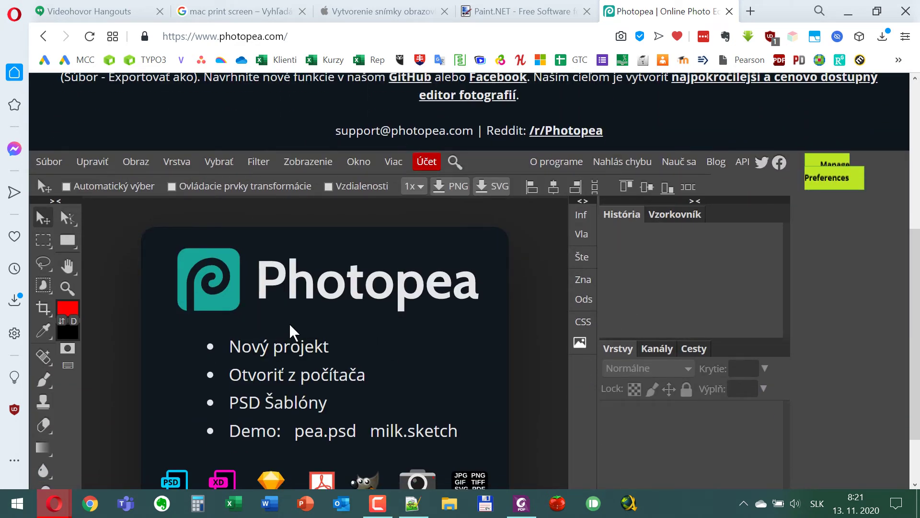
scroll(290, 335, "up", 6)
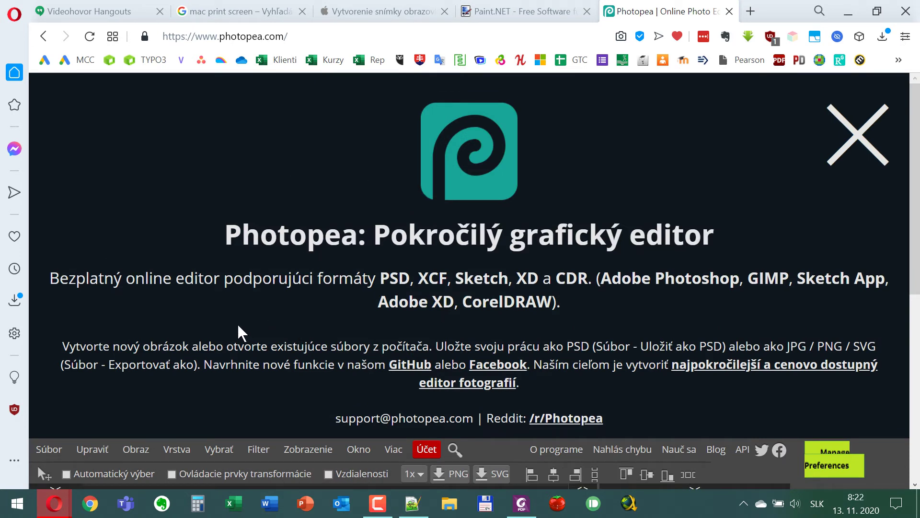
scroll(239, 331, "down", 8)
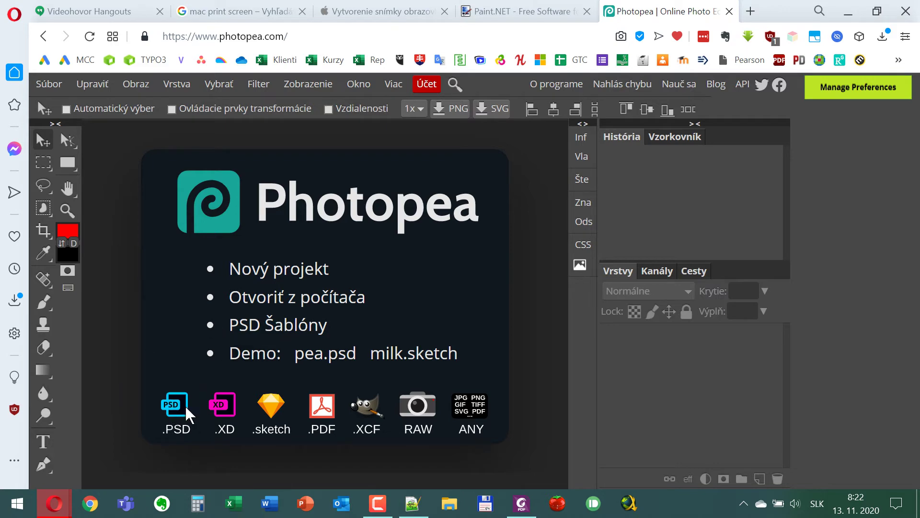
Step: Open the Prehliadac.png screenshot from the desktop folder in Photopea
left_click(47, 86)
left_click(48, 128)
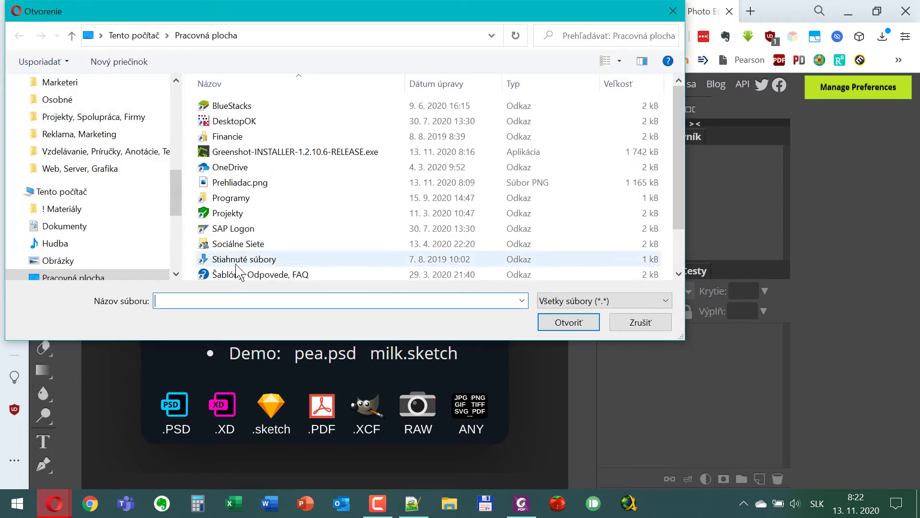
left_click(602, 301)
left_click(417, 328)
double_click(295, 184)
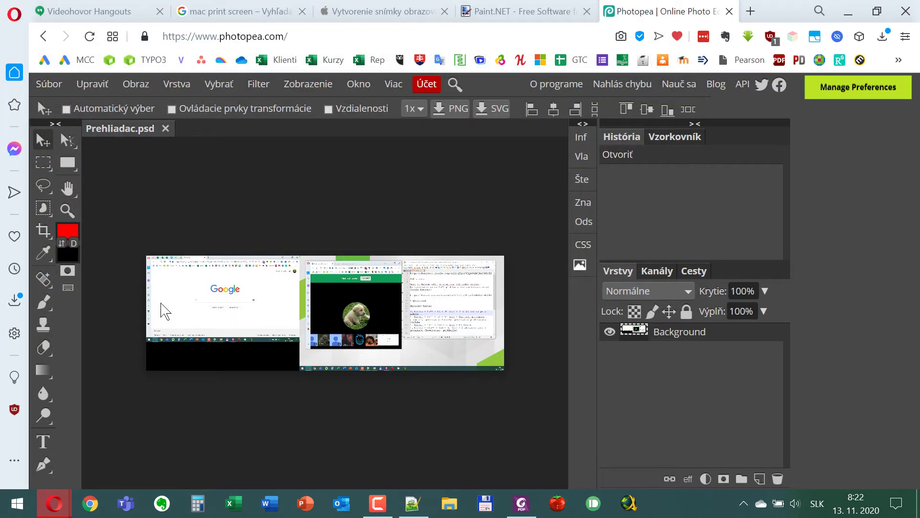
Step: Try a rectangular selection around the Google logo in the opened screenshot and clear the selection
left_click(42, 162)
left_click_drag(195, 277, 225, 296)
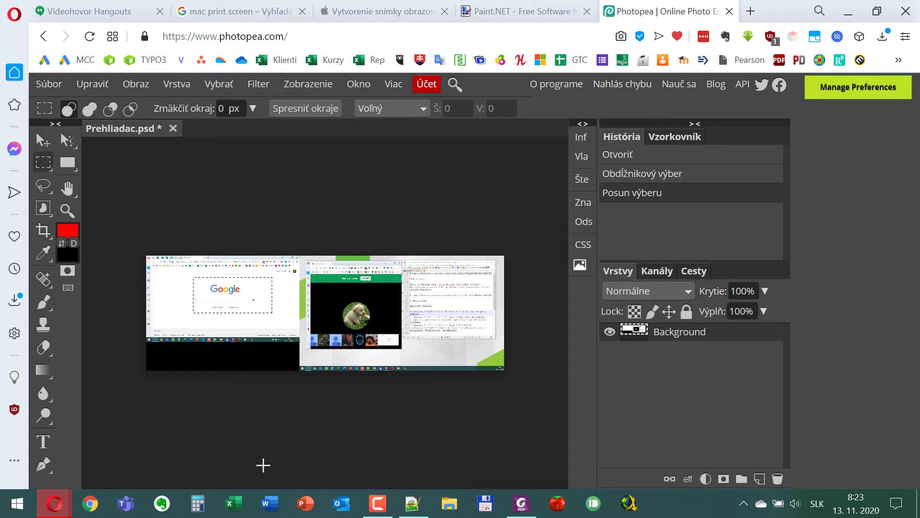
left_click(320, 420)
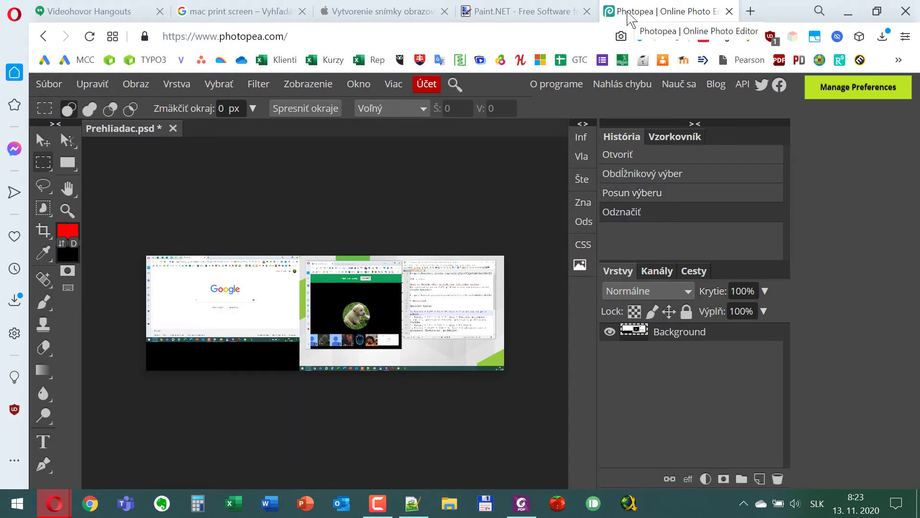
Step: Minimize the browser, capture the group of desktop icons from Tento počítač to the Greenshot installer, and send it to Microsoft Word
left_click(848, 11)
key("Print")
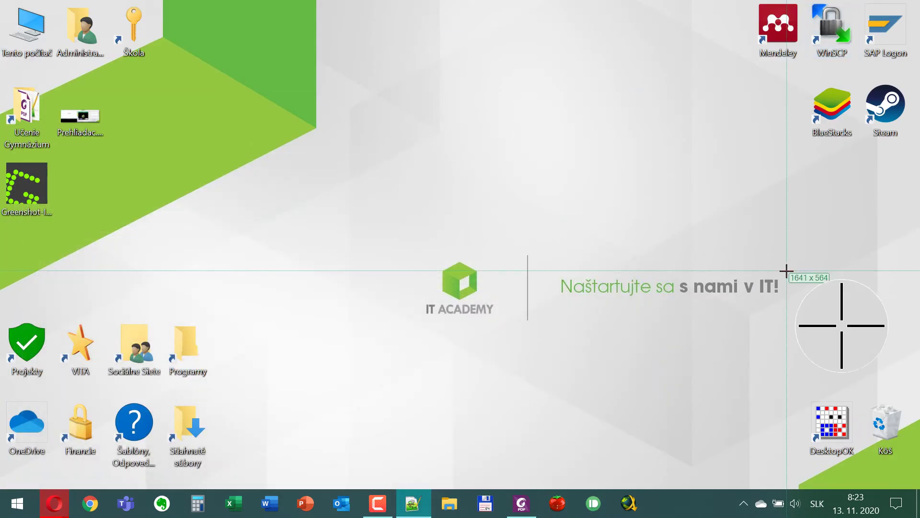
left_click_drag(0, 2, 164, 237)
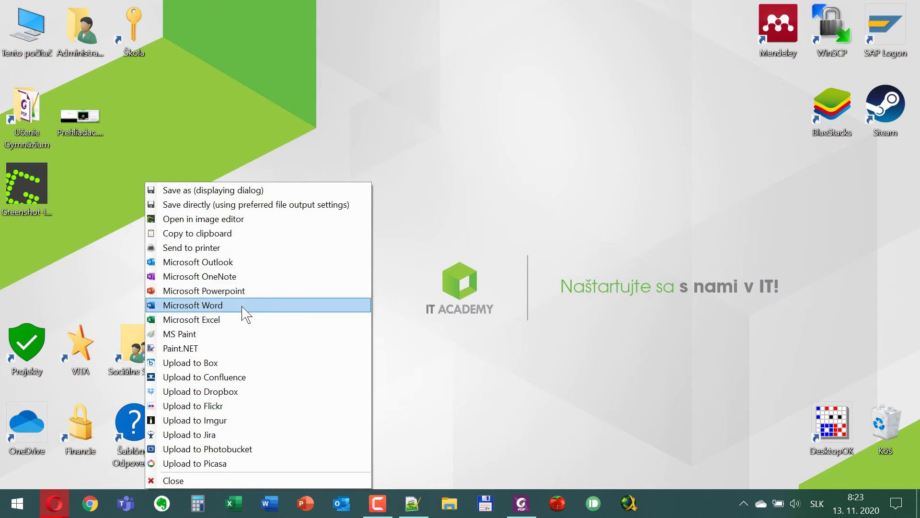
left_click(242, 307)
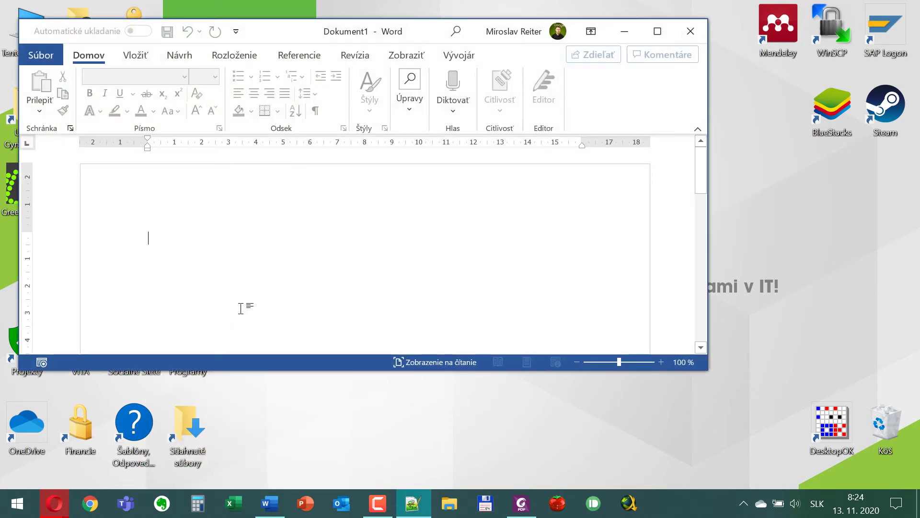
Step: Maximize the new Word document, select the inserted screenshot, and close the document without saving
left_click_drag(262, 42, 286, 5)
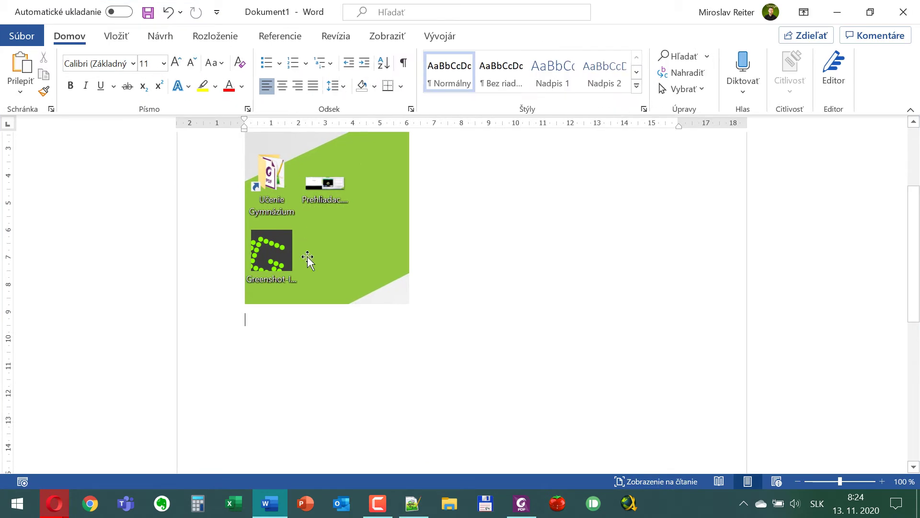
left_click(309, 261)
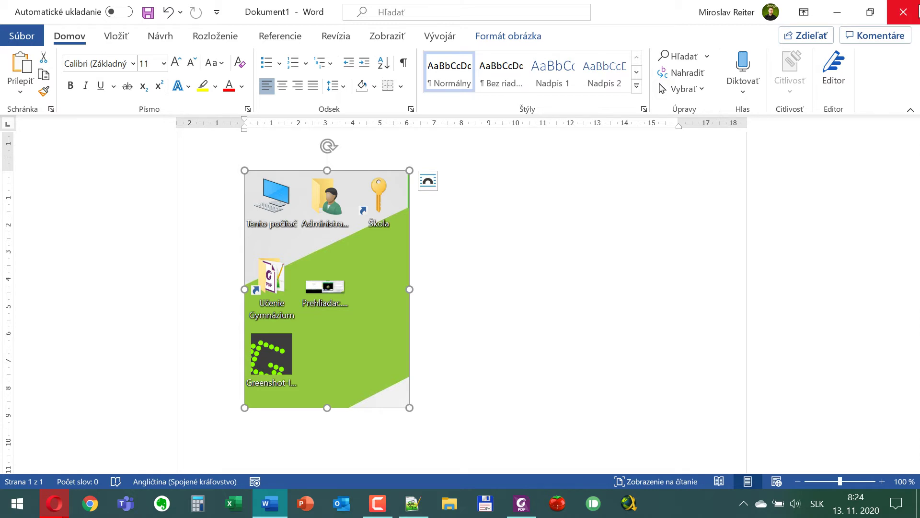
left_click(918, 13)
left_click(528, 333)
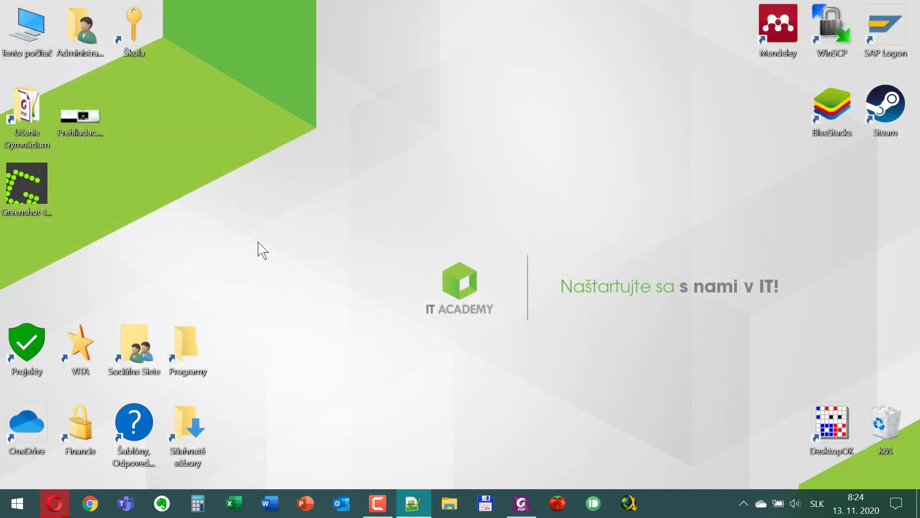
Step: Capture the IT Academy logo and slogan with Greenshot into a PowerPoint slide, and close the presentation without saving
key("Print")
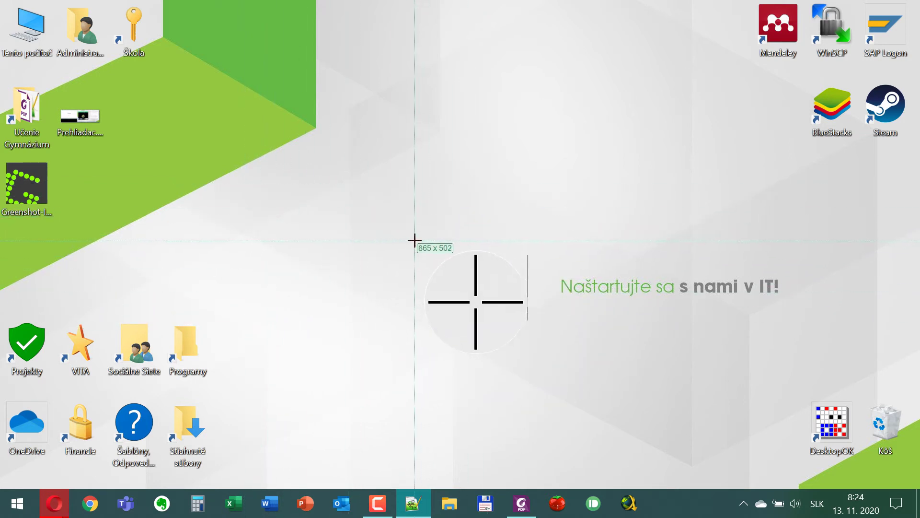
left_click_drag(417, 242, 788, 333)
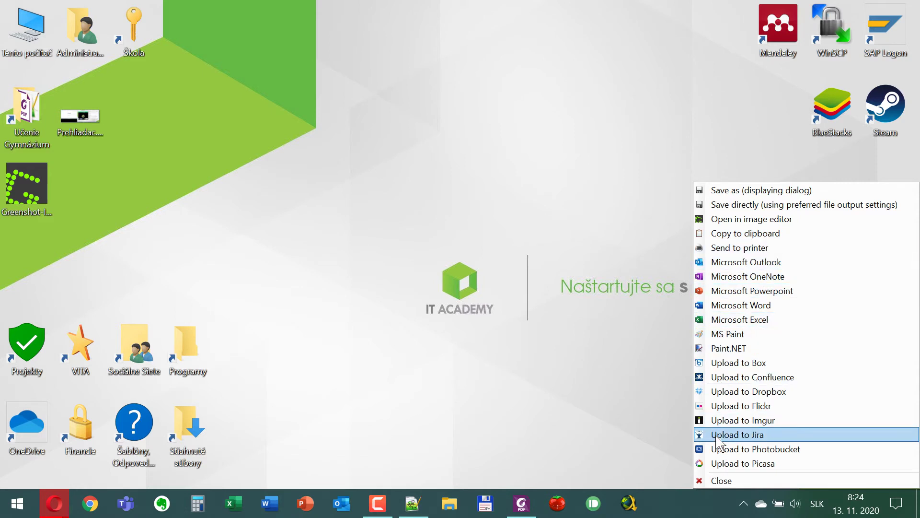
left_click(719, 291)
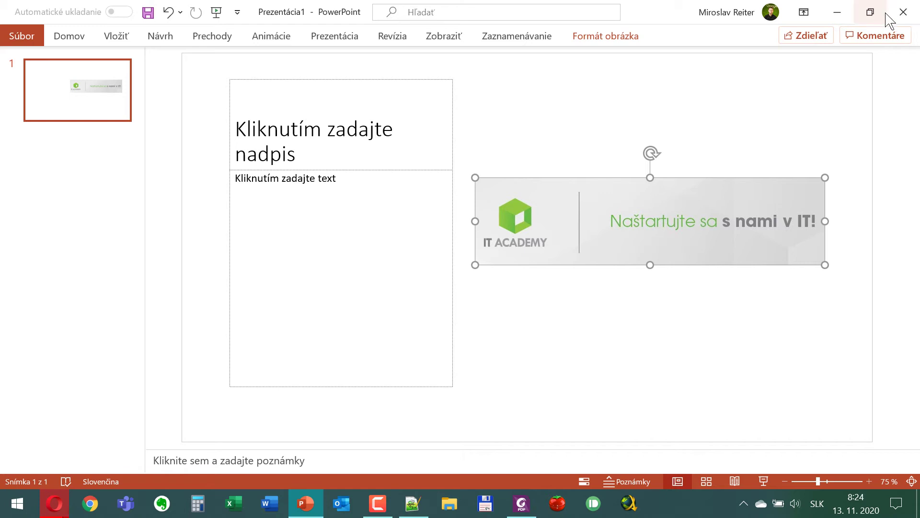
left_click(904, 12)
left_click(538, 334)
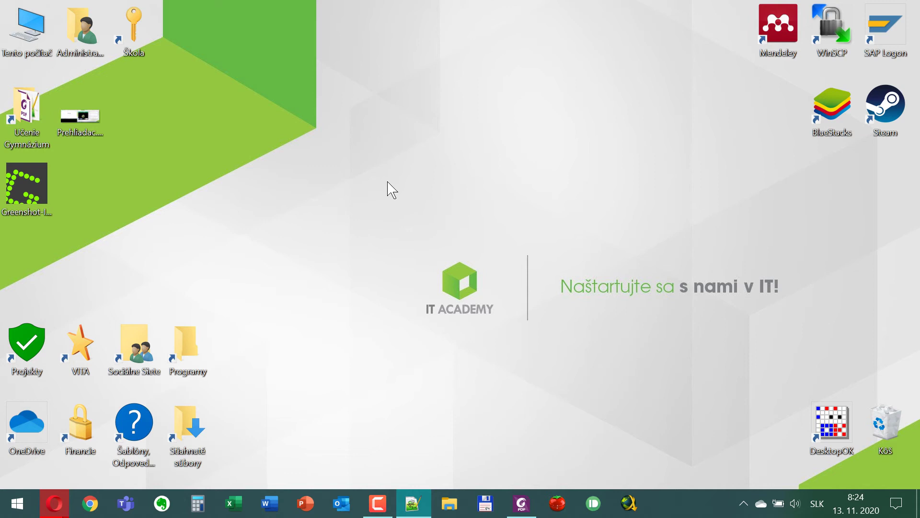
Step: Capture the whole desktop with Greenshot, send it to Microsoft Excel, and maximize the new workbook
key("Print")
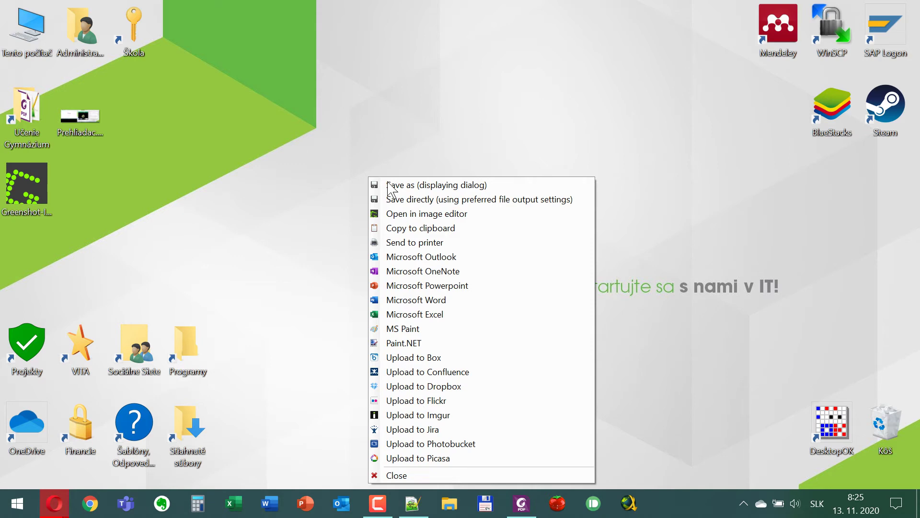
left_click(426, 315)
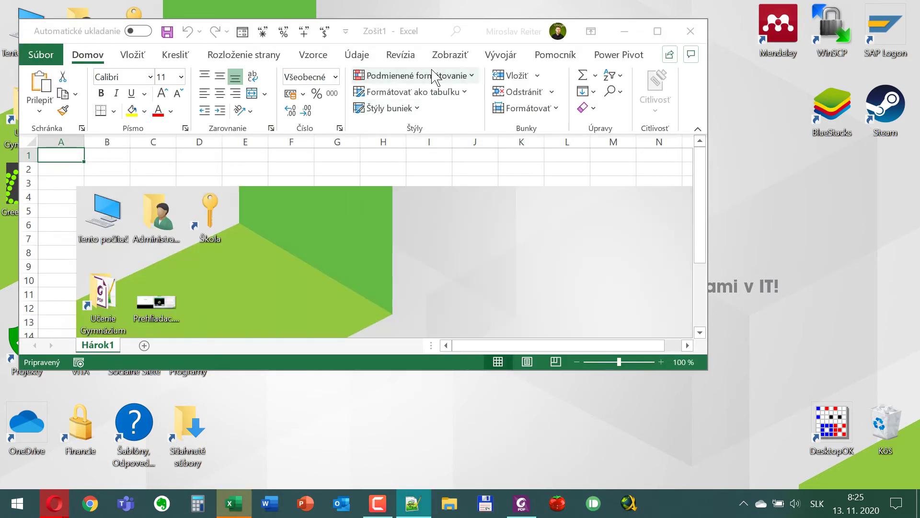
double_click(433, 29)
scroll(437, 249, "down", 3)
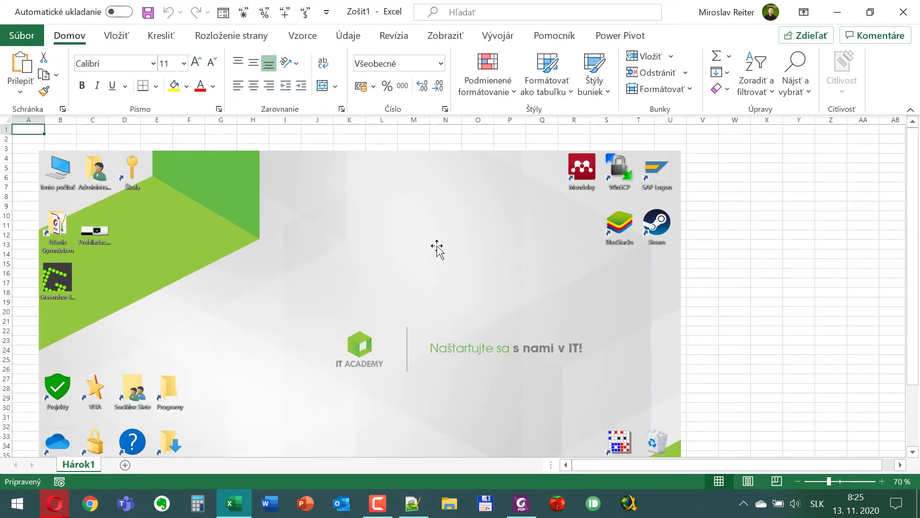
Step: Move the inserted desktop screenshot slightly on the sheet and shrink it to about 31 × 17 cm
scroll(290, 243, "up", 2)
left_click_drag(351, 252, 330, 255)
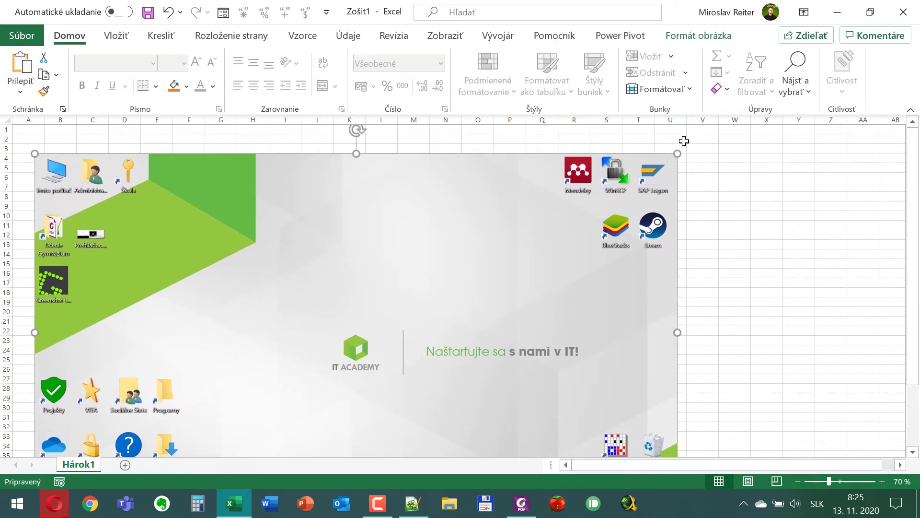
left_click_drag(678, 148, 557, 182)
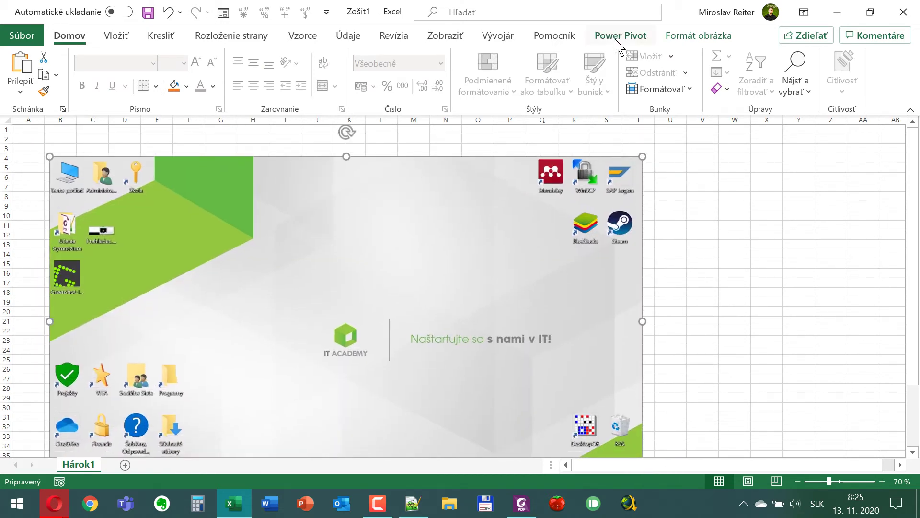
Step: Apply a brighter, higher-contrast correction and a white-framed picture style to the screenshot
left_click(674, 38)
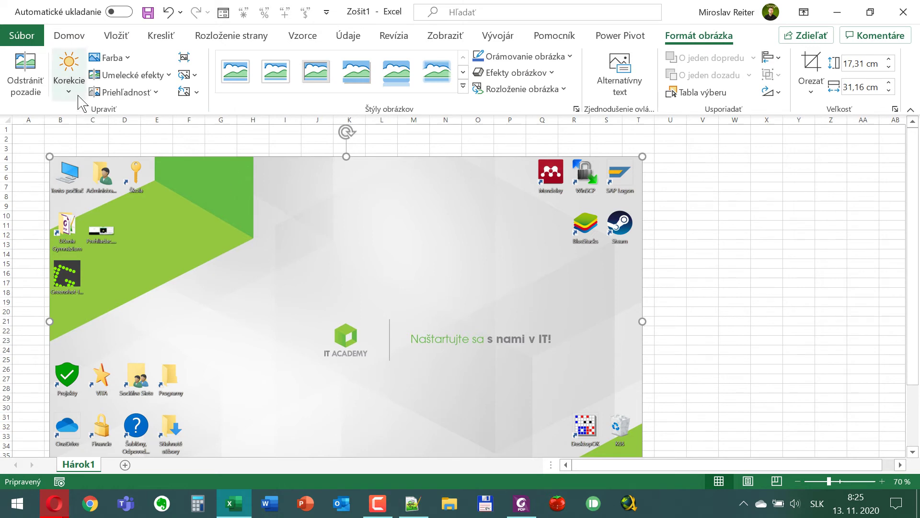
left_click(69, 75)
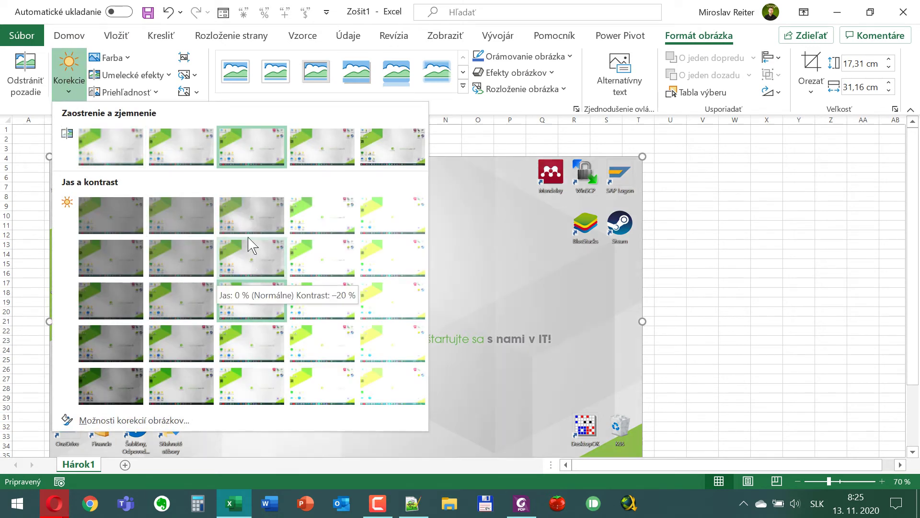
left_click(294, 335)
left_click(276, 72)
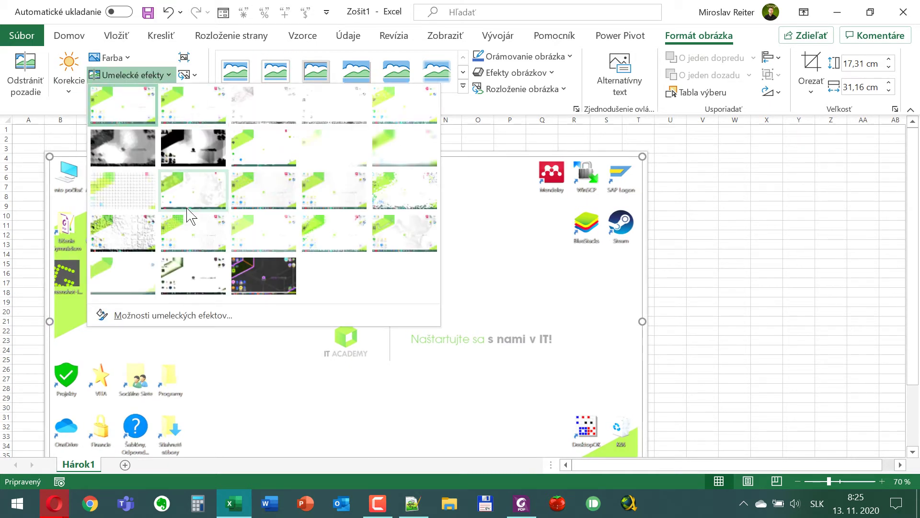
Step: Apply the dark glowing-edges artistic effect to the screenshot and close the workbook without saving
left_click(261, 285)
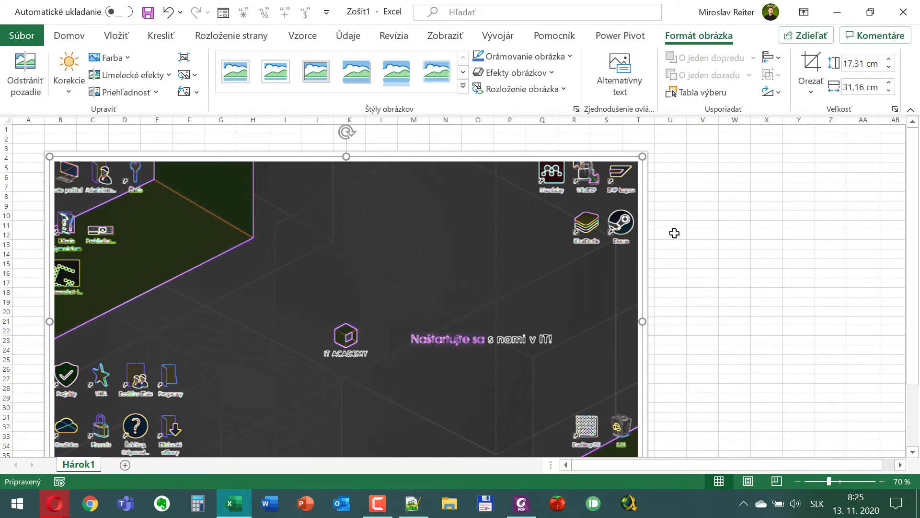
left_click(903, 12)
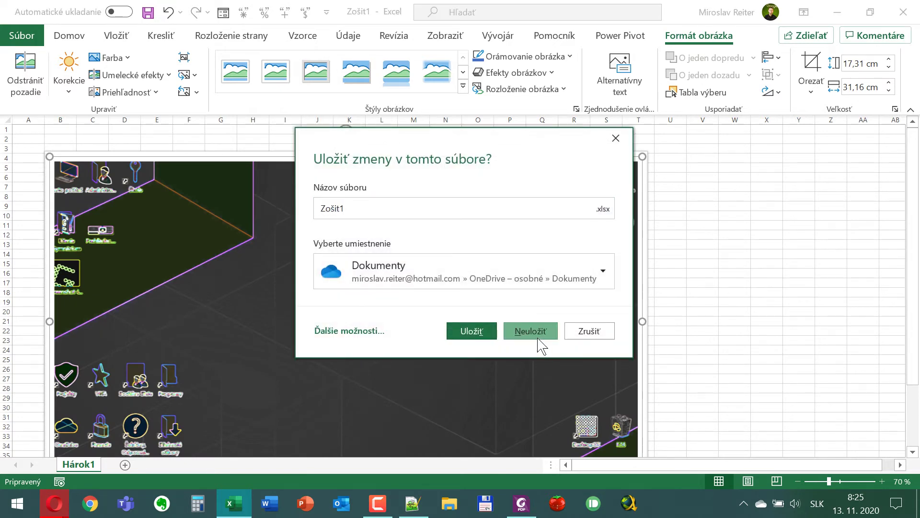
left_click(530, 331)
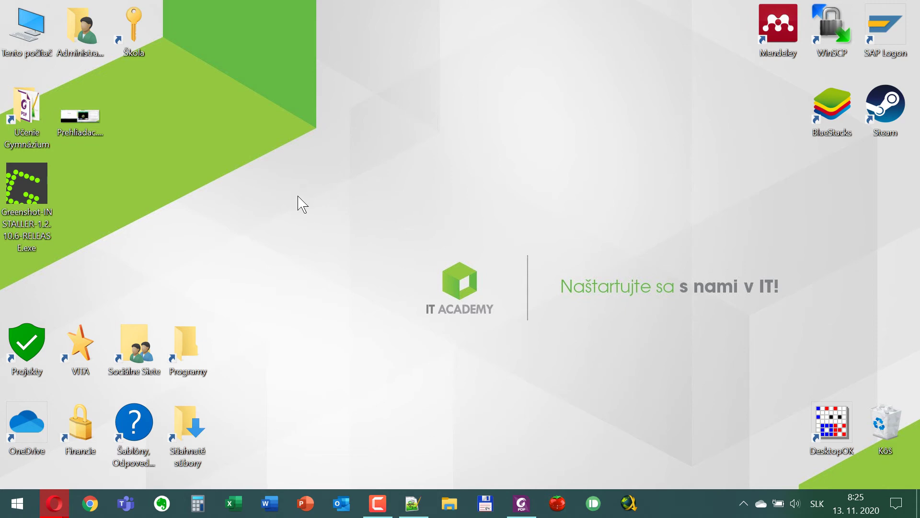
Step: Open the Projekty folder from the desktop and reposition its window over the wallpaper
left_click(9, 355)
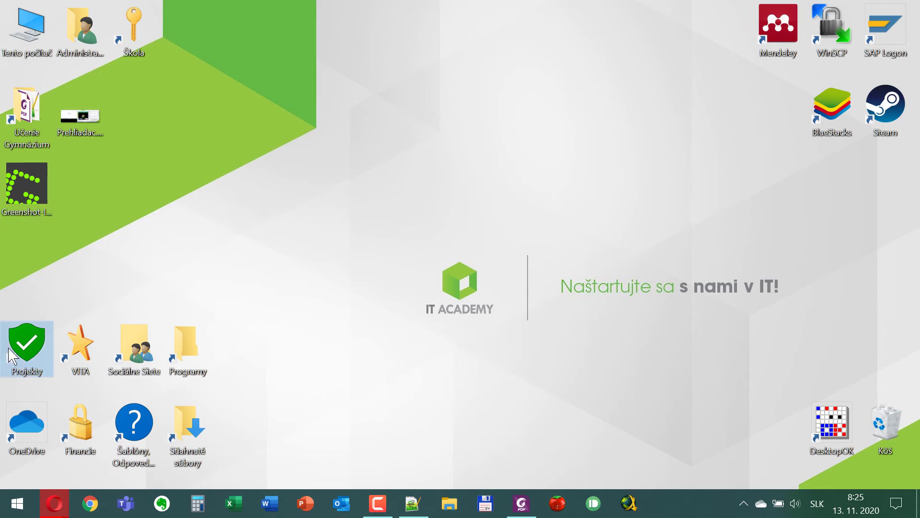
double_click(9, 355)
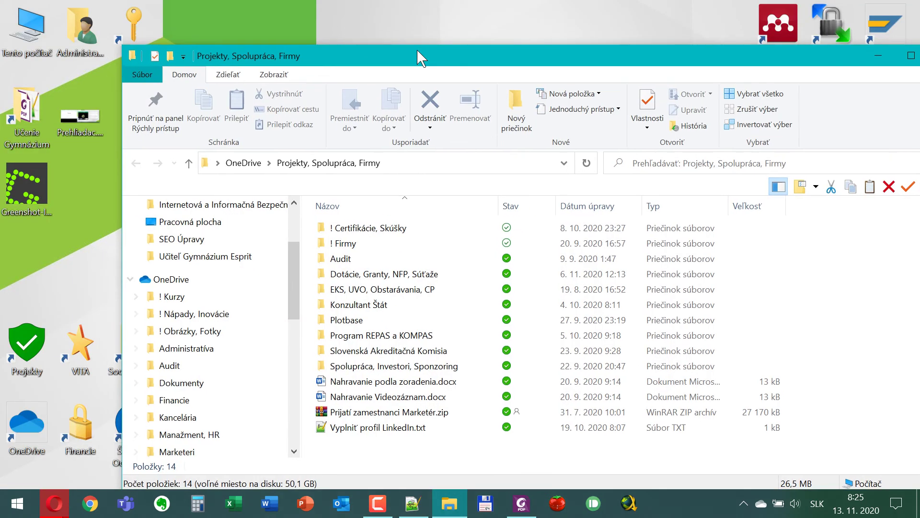
left_click_drag(288, 57, 362, 40)
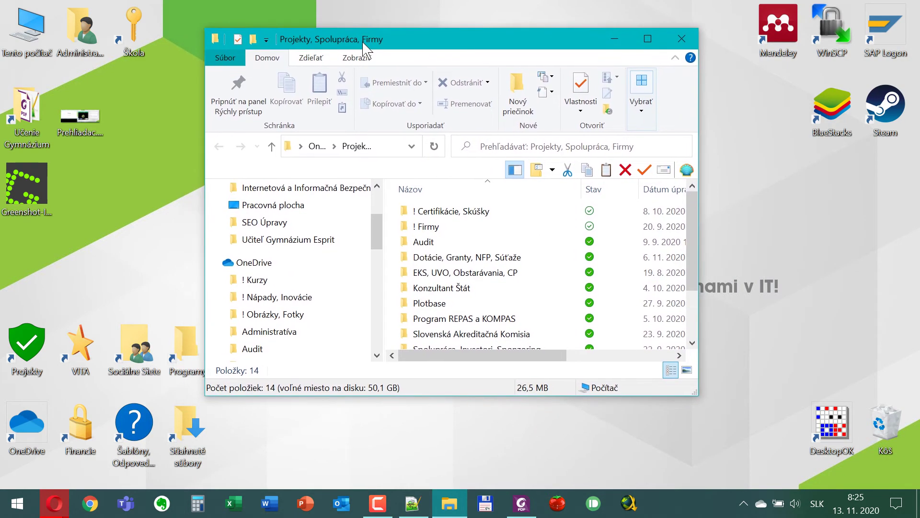
left_click_drag(485, 29, 506, 21)
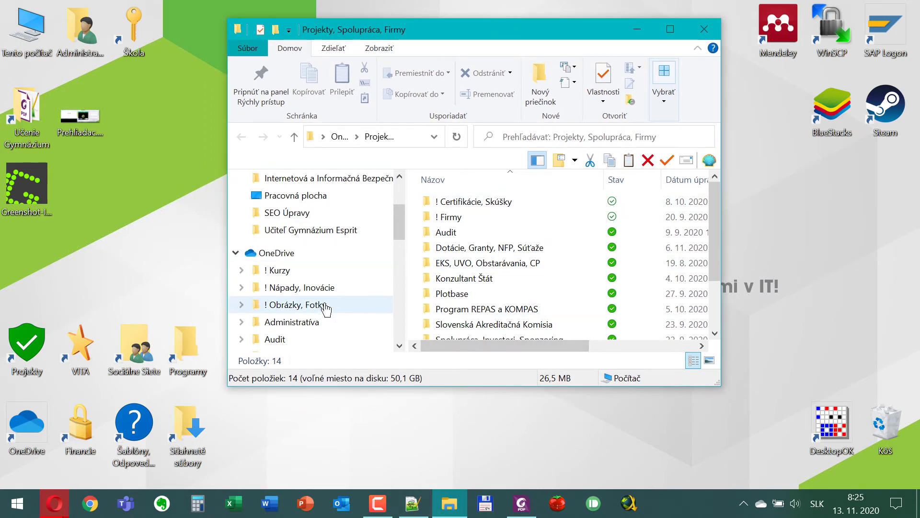
Step: Capture a region tightly around the Projekty folder window and nudge the window slightly on the desktop
key("Print")
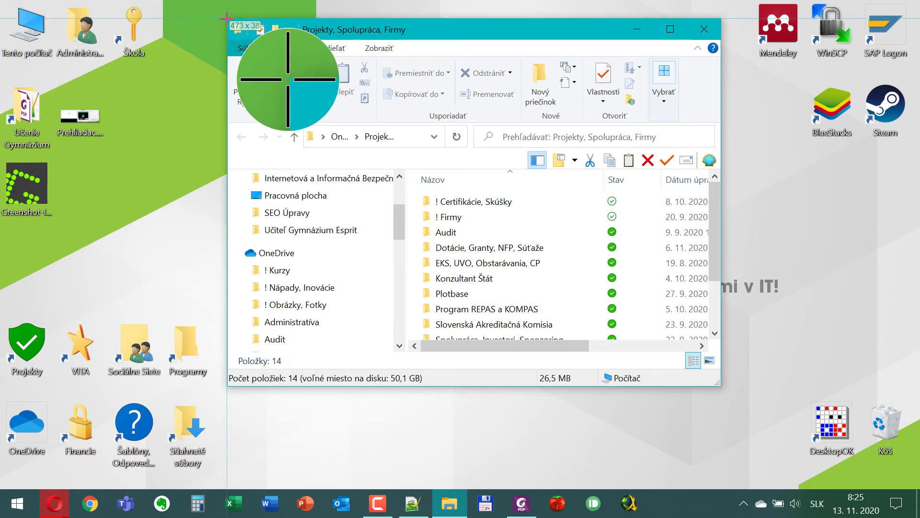
left_click_drag(227, 18, 721, 388)
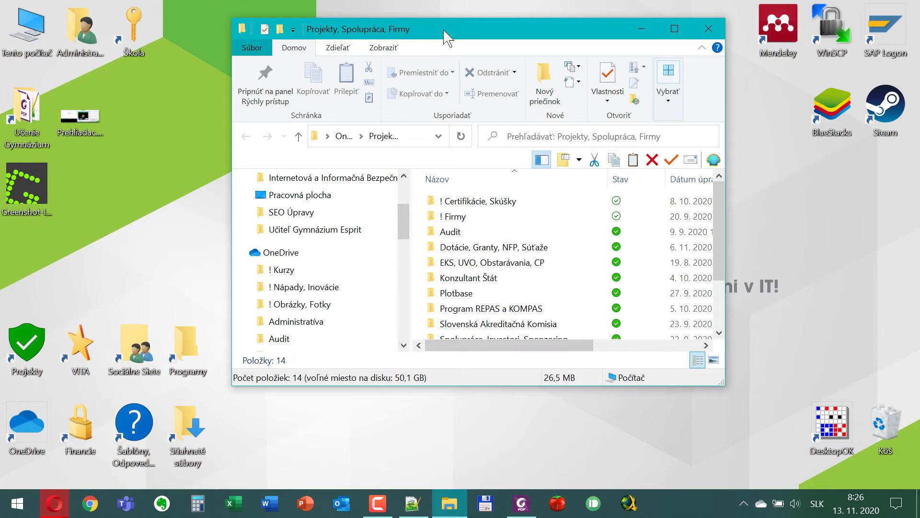
left_click_drag(444, 30, 441, 30)
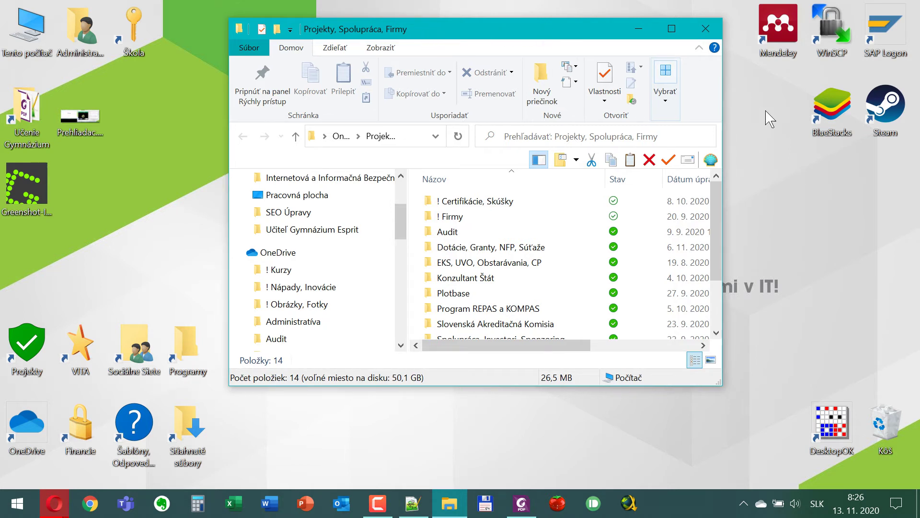
Step: Capture the Projekty folder window on its own into Skicár and minimize both the image and the folder window
left_click(863, 225)
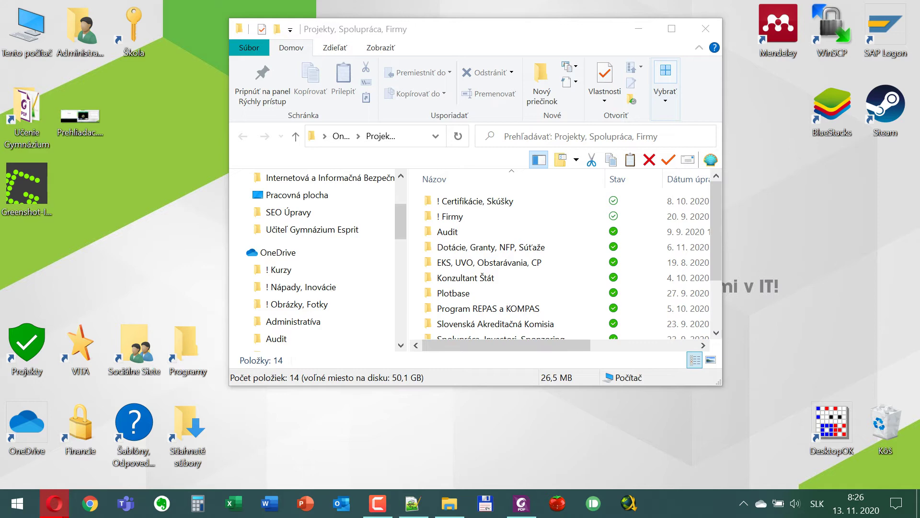
key("alt+Print")
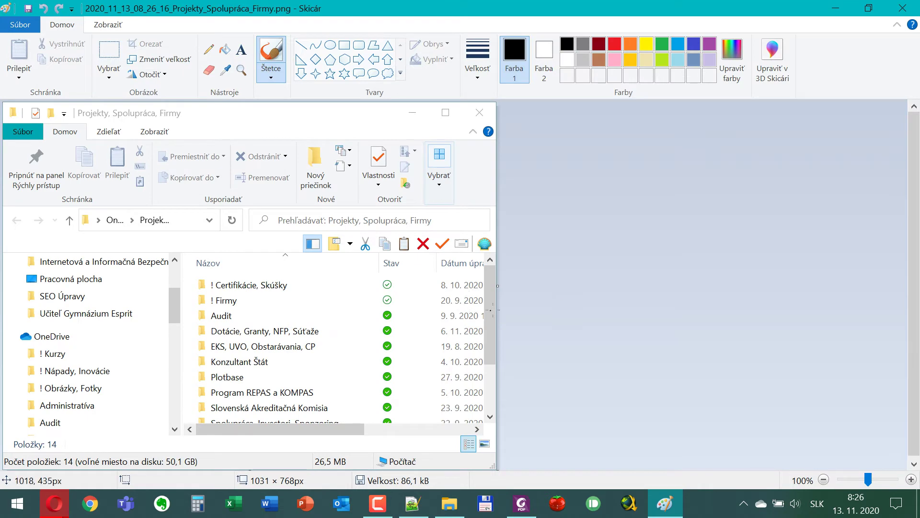
scroll(498, 316, "down", 1)
scroll(187, 174, "up", 1)
left_click(840, 14)
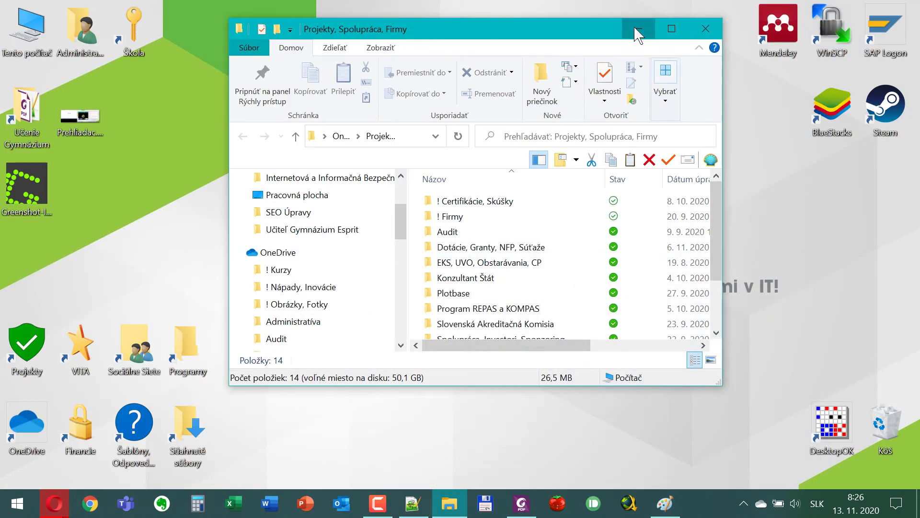
left_click(637, 28)
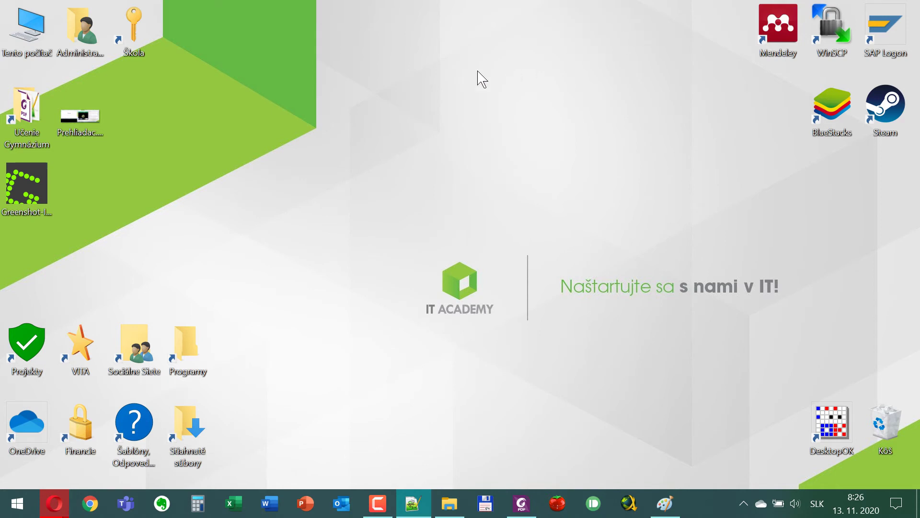
Step: Capture a region around the lower-left group of desktop icons, from Projekty to Stiahnuté súbory
key("Print")
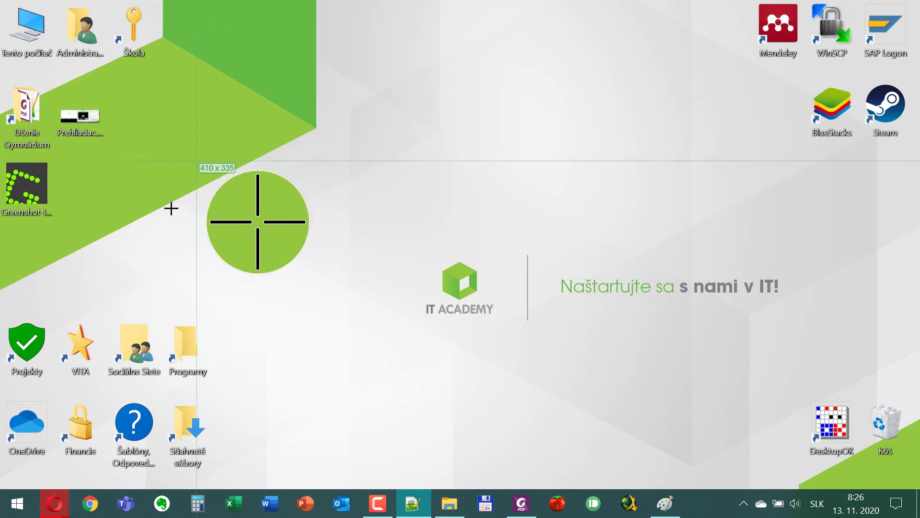
left_click_drag(0, 291, 230, 488)
left_click(223, 478)
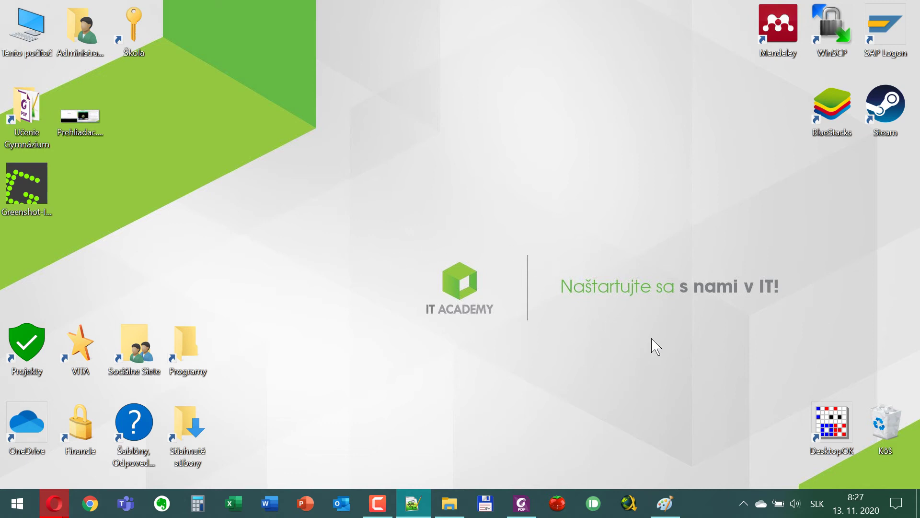
Step: Open the Greenshot preferences, move the dialog clear of the edge and set the language to Slovenčina
left_click(744, 508)
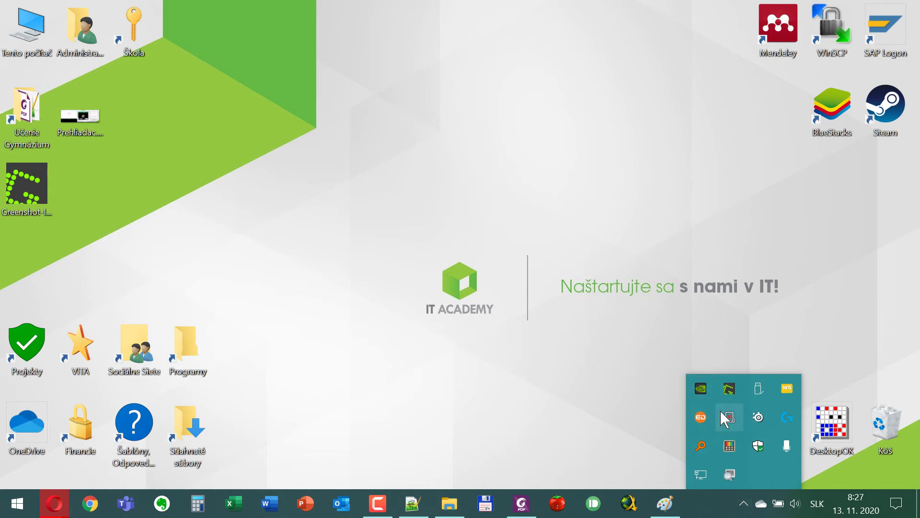
right_click(729, 389)
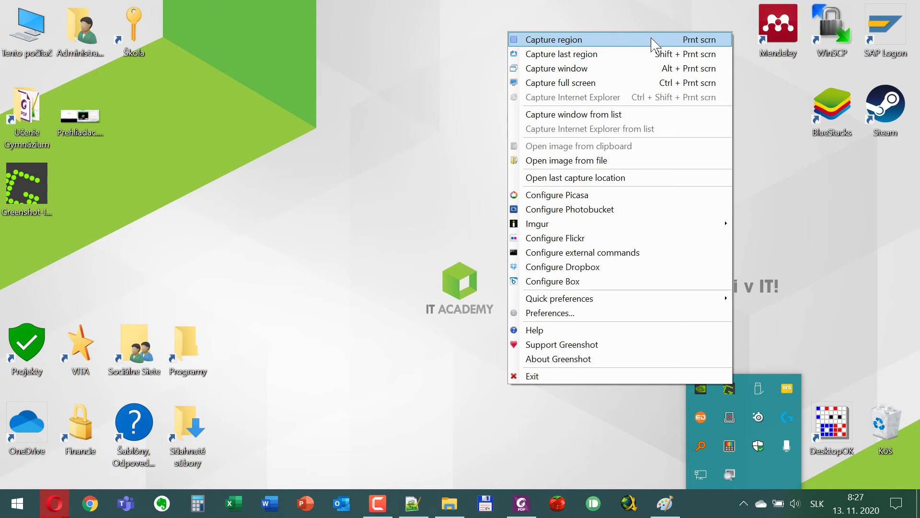
mouse_move(658, 89)
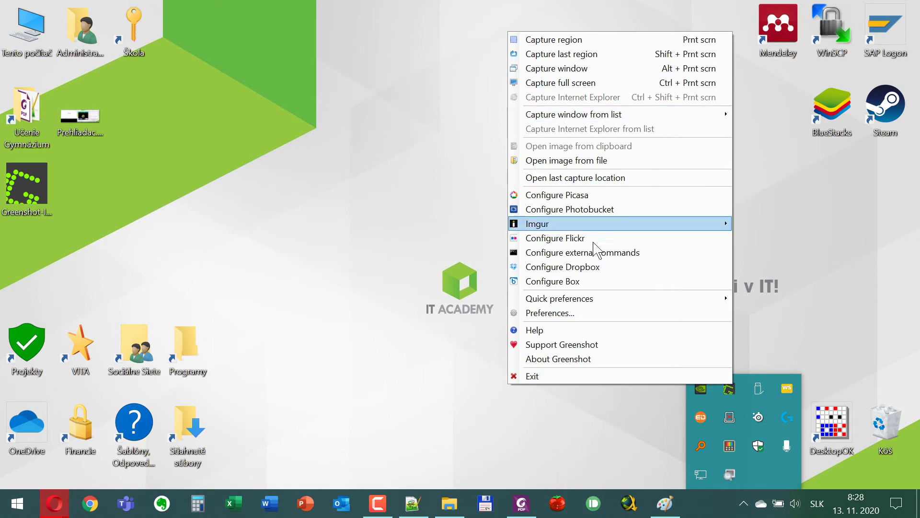
left_click(588, 313)
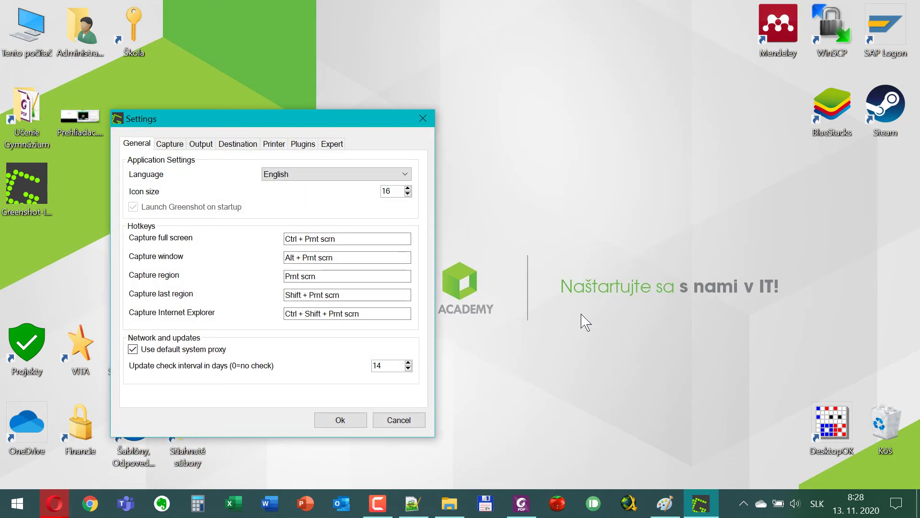
left_click_drag(333, 119, 442, 69)
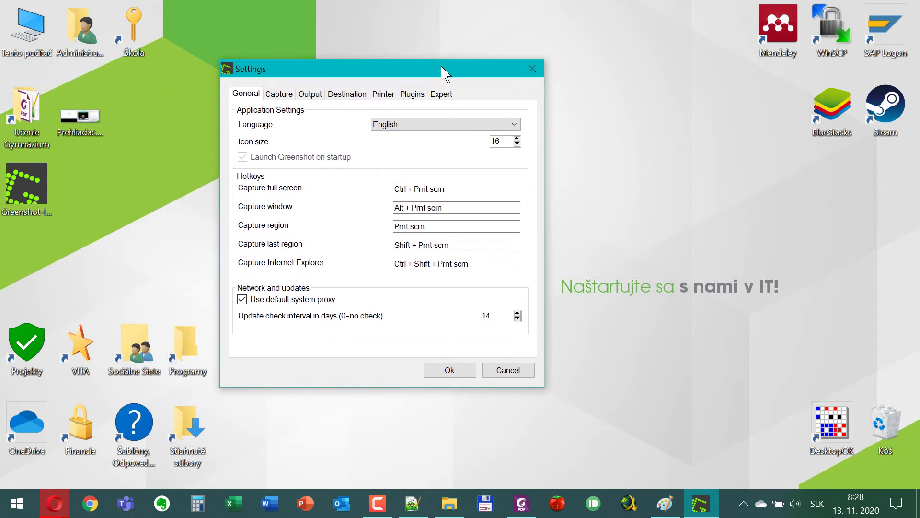
left_click(405, 126)
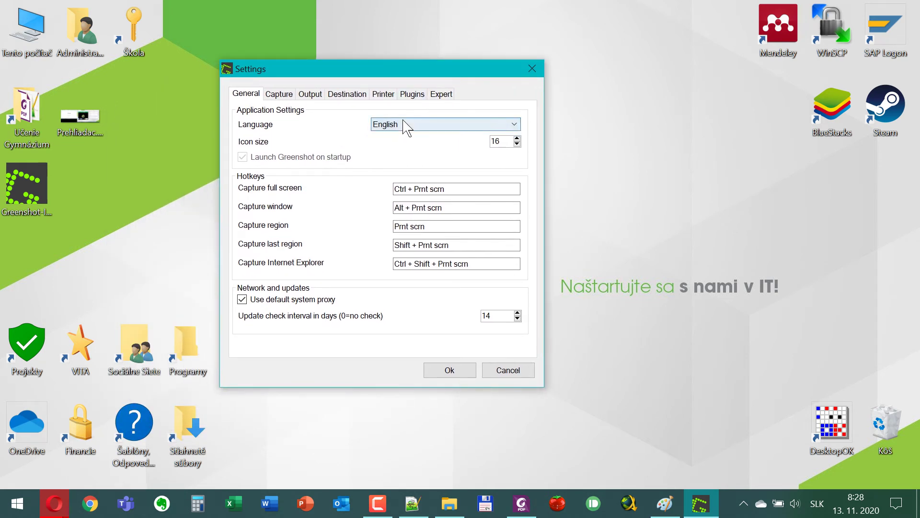
scroll(472, 274, "down", 1)
left_click(441, 337)
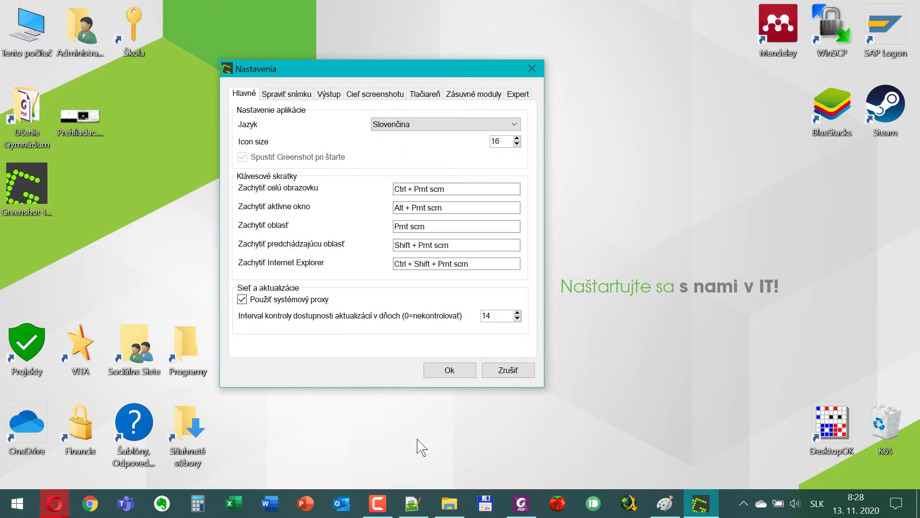
Step: Switch to the empty Notepad++ note, reposition it, enlarge the text and write "LightShot" on the first line
left_click(412, 503)
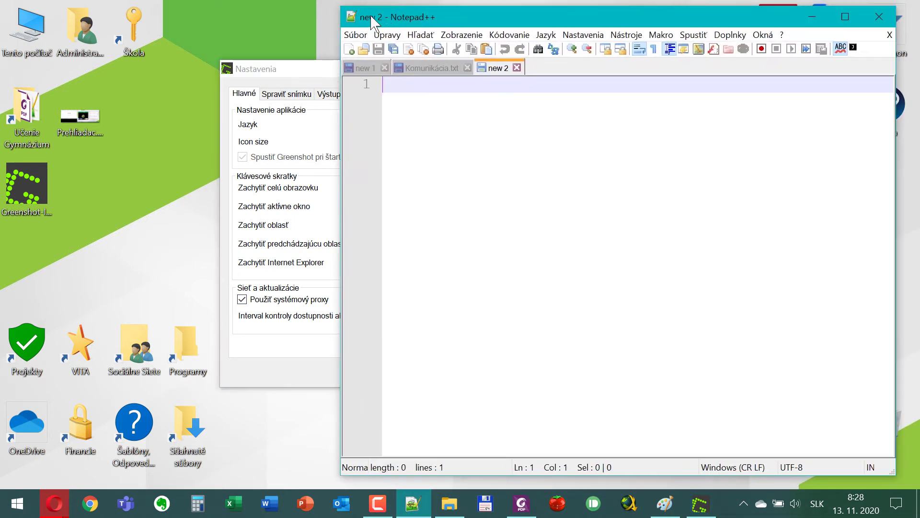
left_click_drag(418, 15, 196, 39)
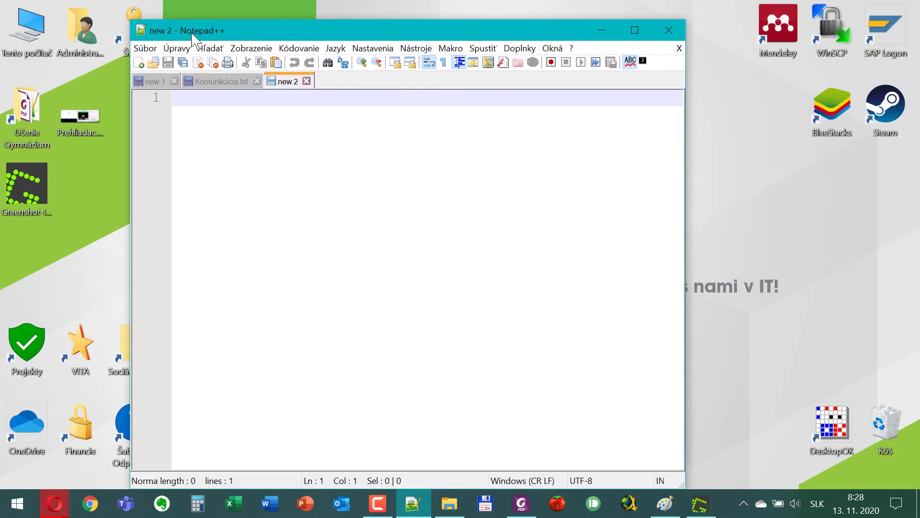
left_click(250, 209)
scroll(250, 209, "up", 3)
type("Light")
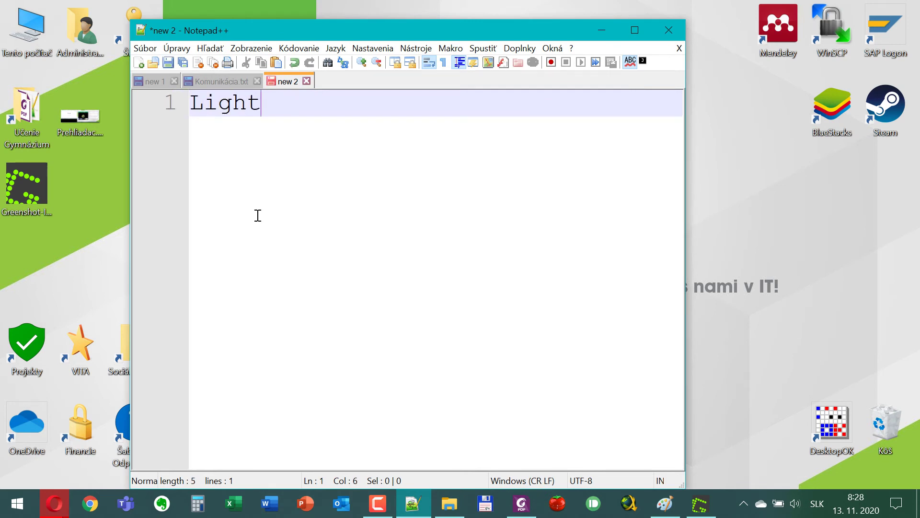
key("BackSpace")
type("Shot")
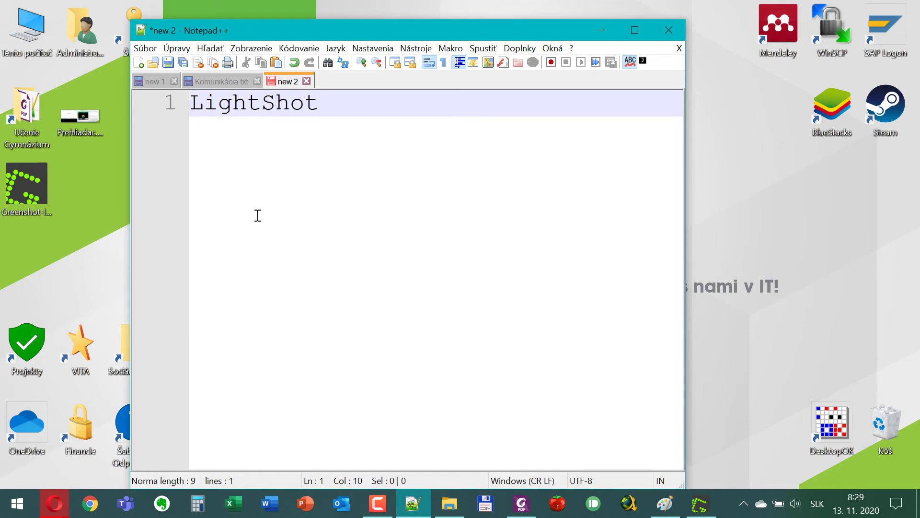
Step: Add "SnagIt" on the second line of the note and minimize Notepad++
key("Return")
type("SnagIT")
key("BackSpace")
type("t")
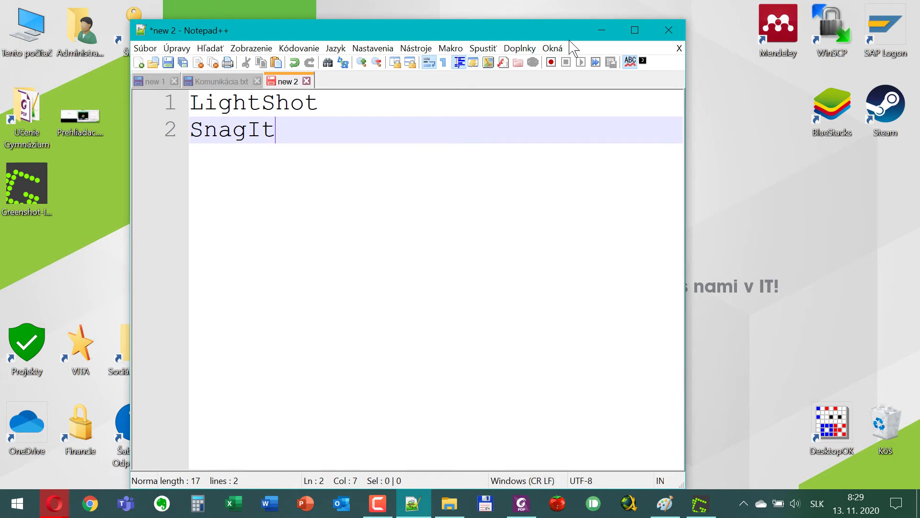
left_click(605, 31)
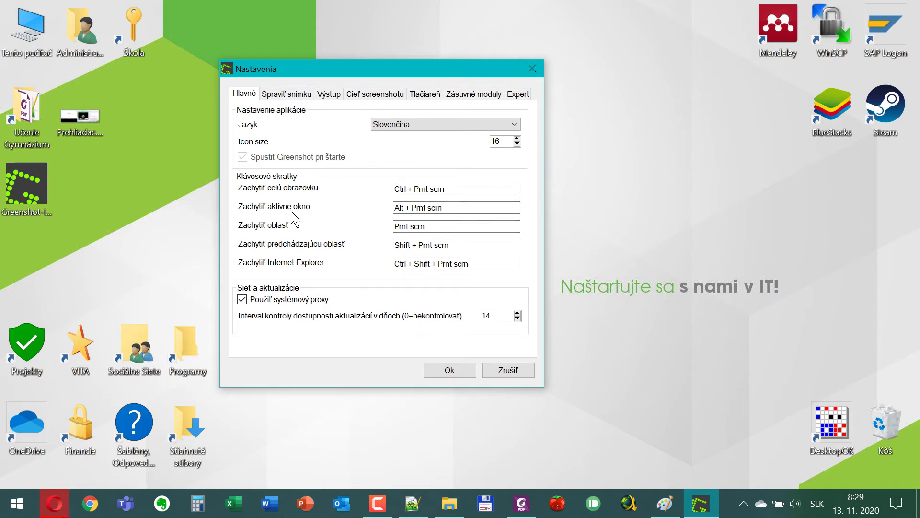
Step: Set window capture to "Interaktívny výber pri snímaní okien" in the capture settings and save the preferences
left_click(277, 93)
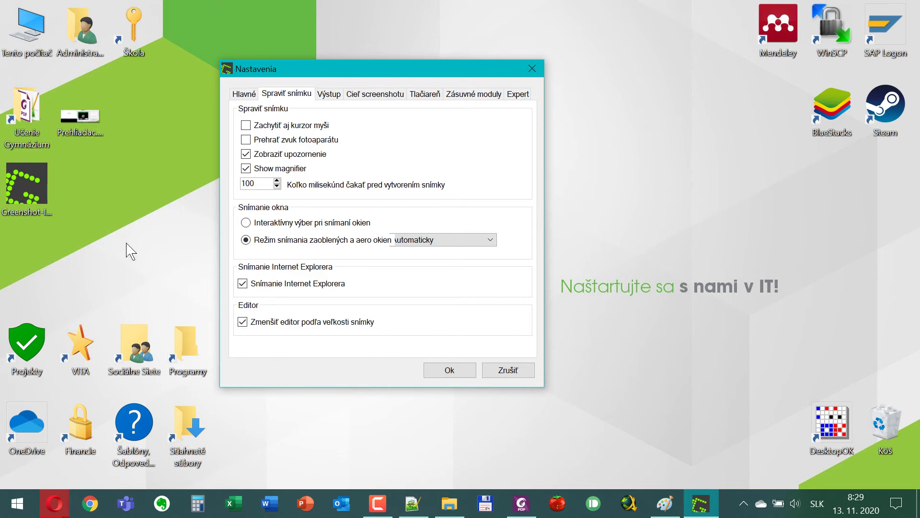
left_click(285, 125)
left_click(270, 128)
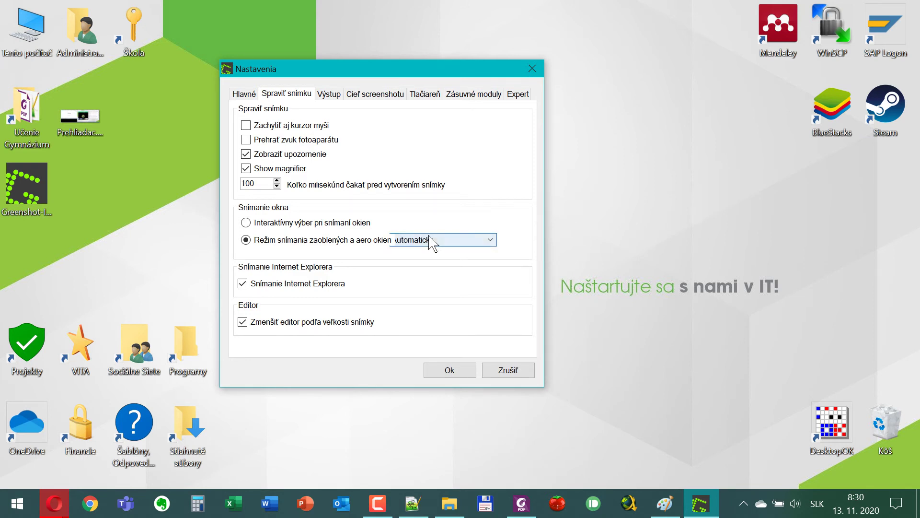
left_click(289, 170)
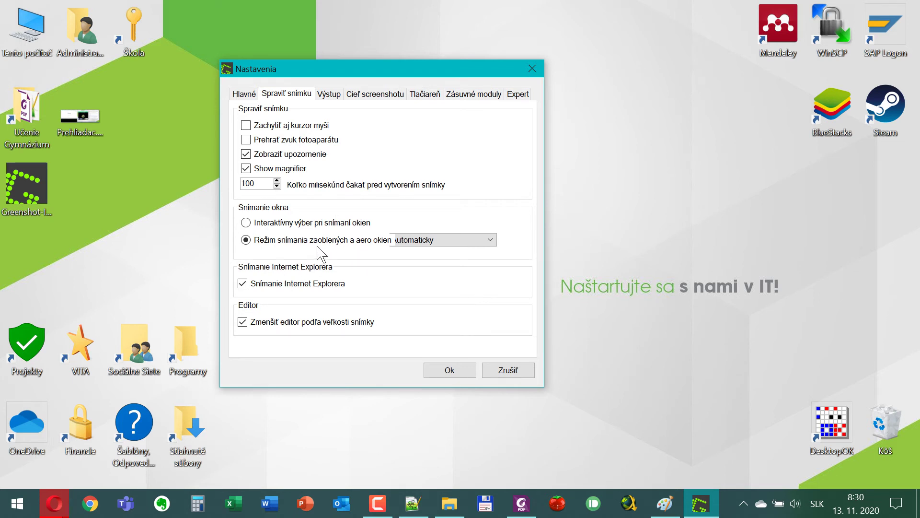
left_click(433, 241)
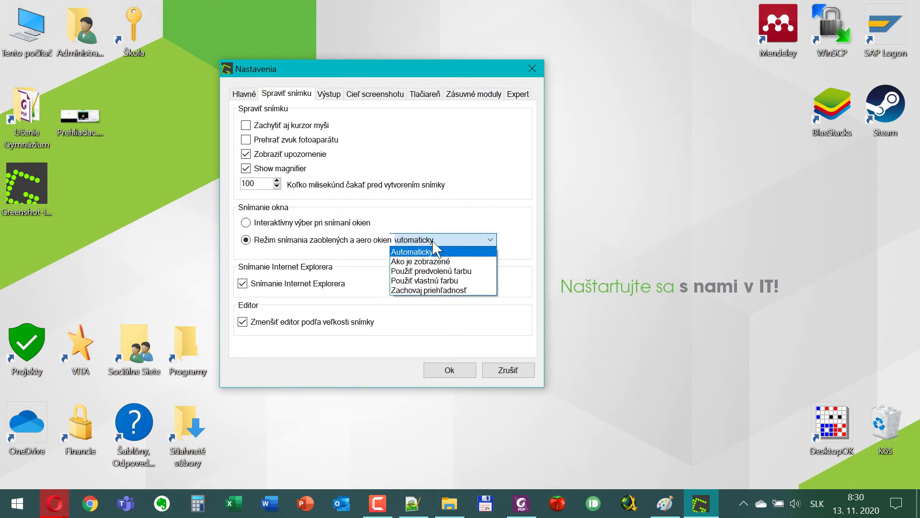
left_click(358, 266)
left_click(336, 225)
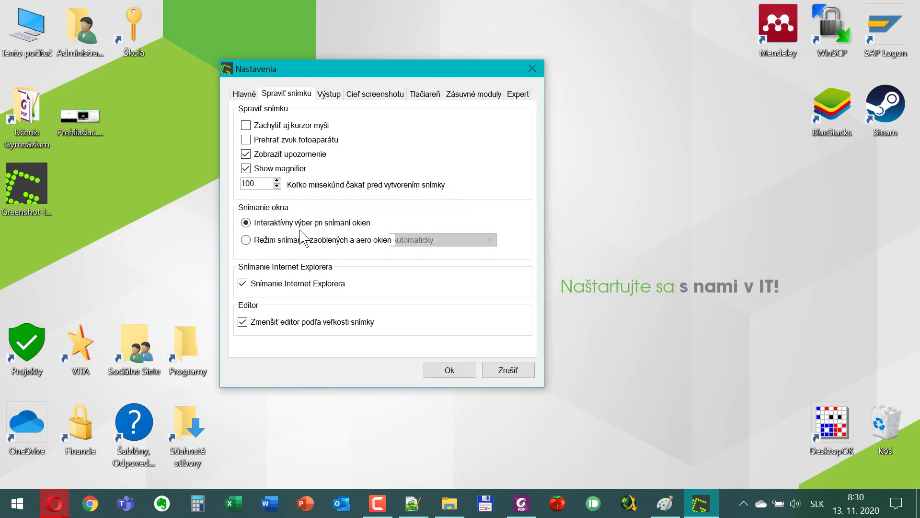
left_click(453, 371)
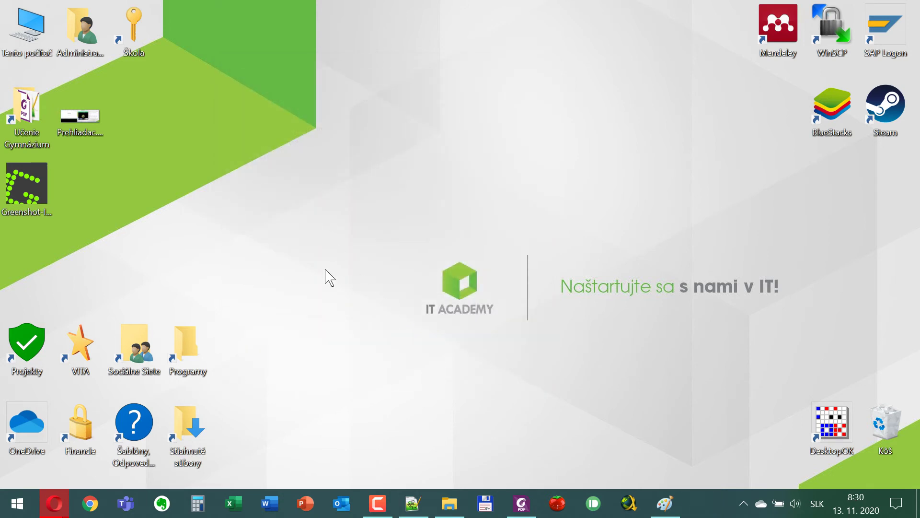
Step: Capture a region around the upper-left group of desktop icons, from the desktop's corner to below the Greenshot installer
key("Print")
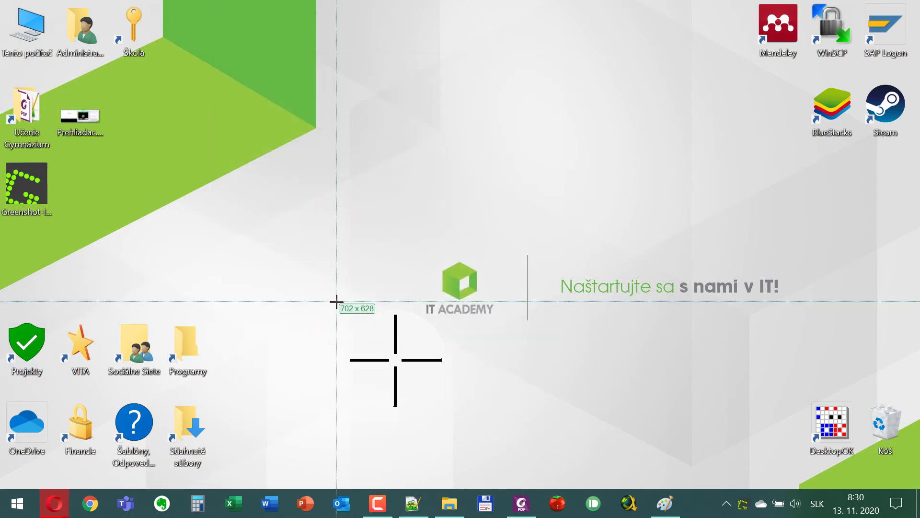
left_click_drag(0, 0, 217, 236)
left_click(226, 190)
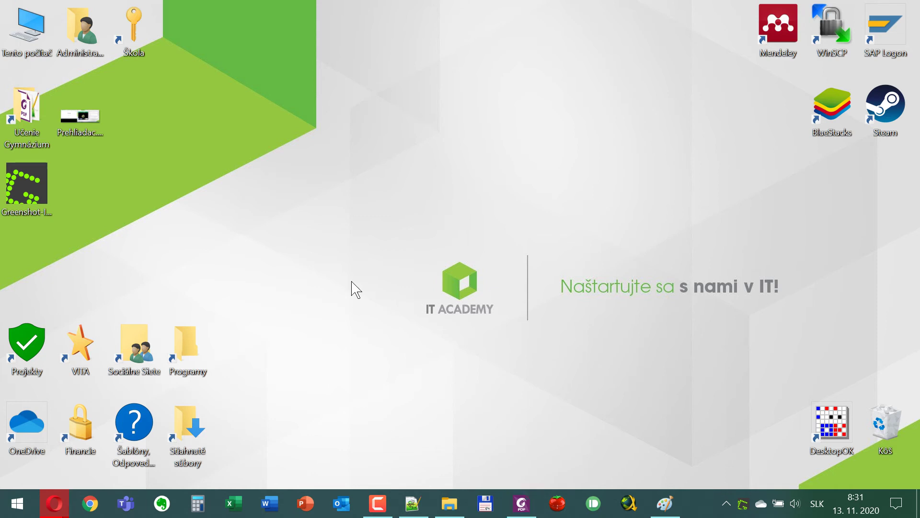
Step: Reopen the Greenshot preferences, switch window capture to "Režim snímania zaoblených a aero okien" and display the output settings
right_click(743, 504)
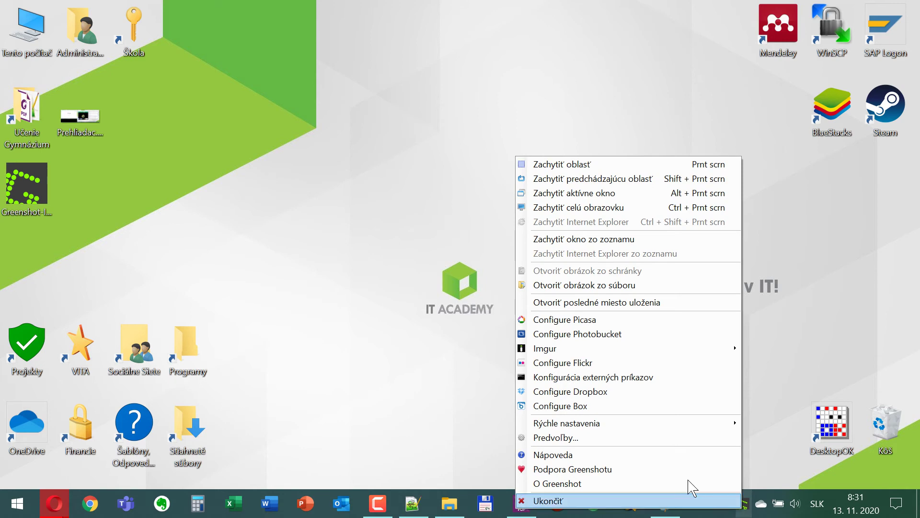
left_click(603, 438)
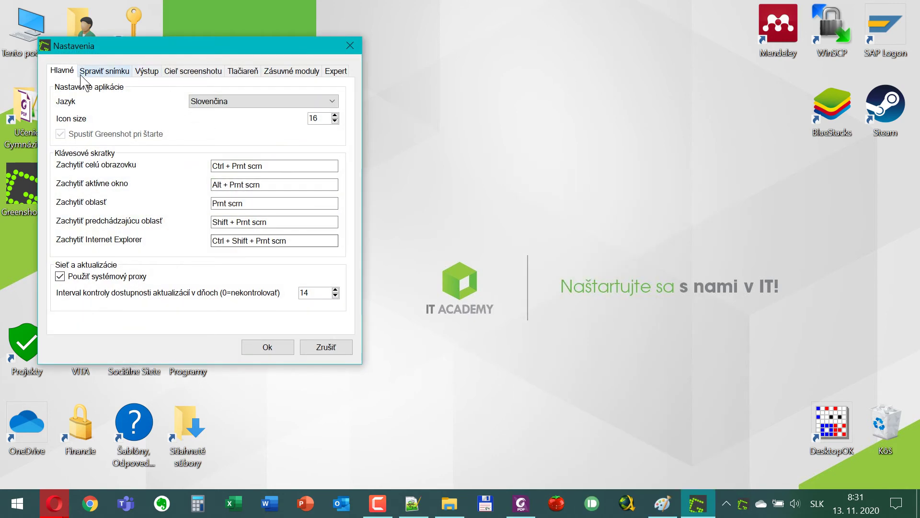
left_click(104, 71)
left_click_drag(157, 41, 347, 42)
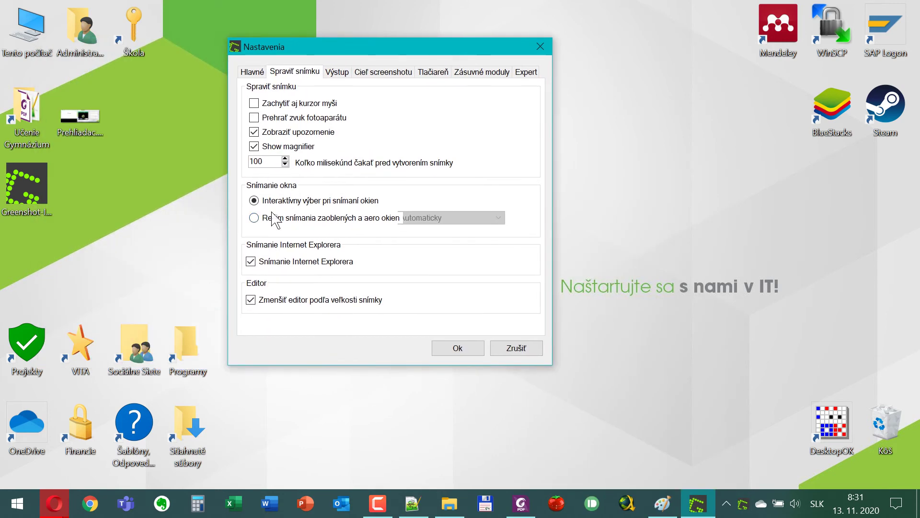
left_click(337, 217)
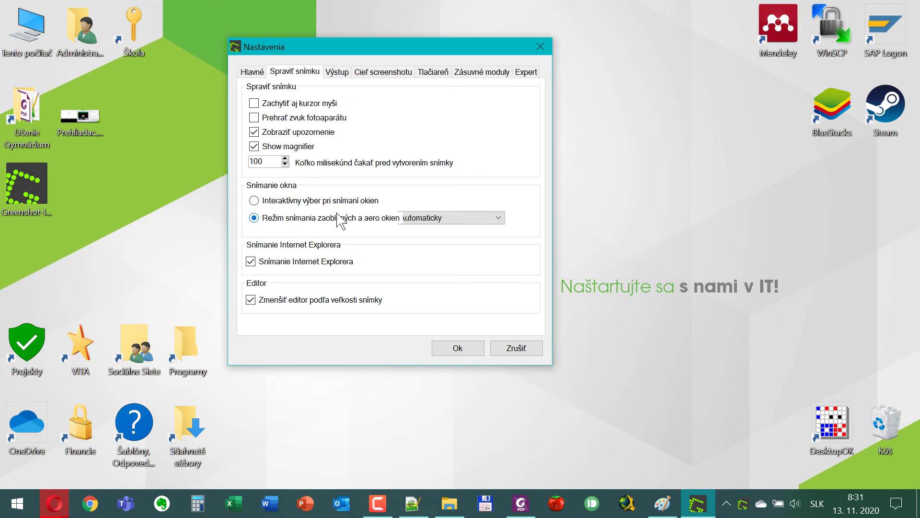
left_click(336, 72)
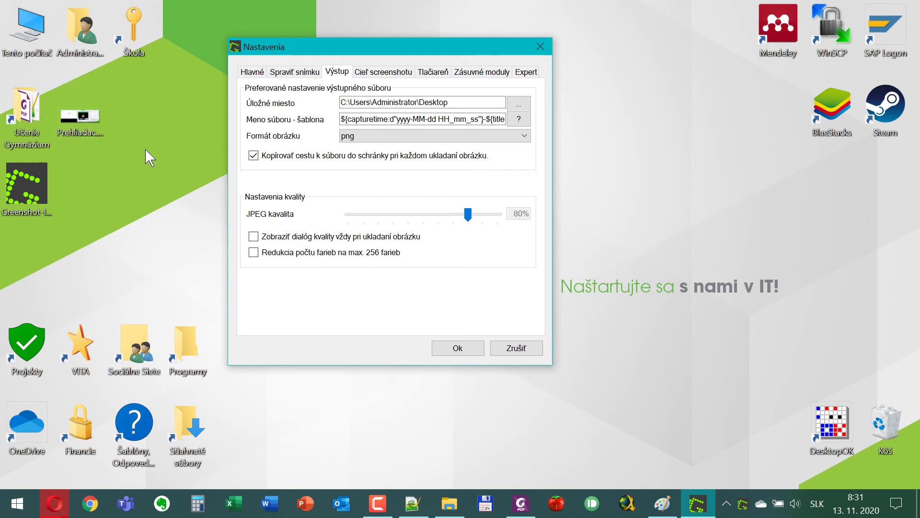
Step: Browse the folders available for the output storage location, look inside Obrázky, and leave without choosing one
left_click(518, 104)
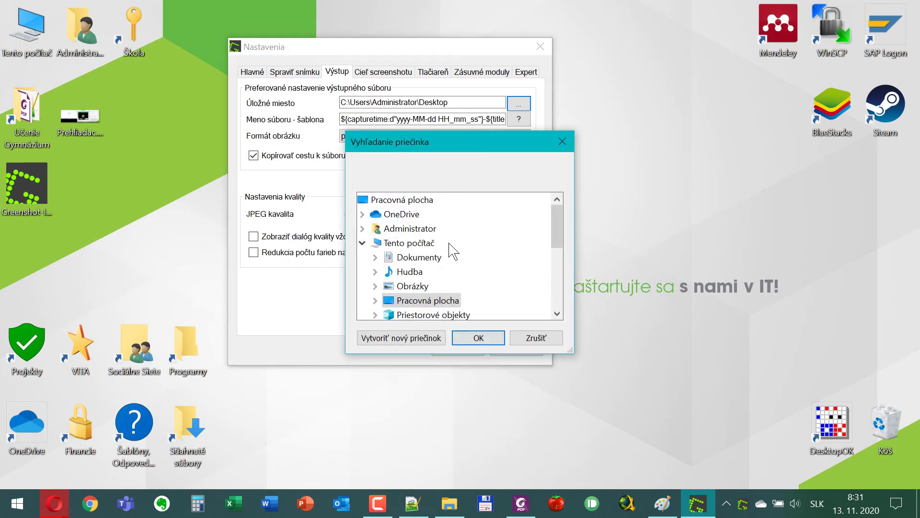
double_click(413, 286)
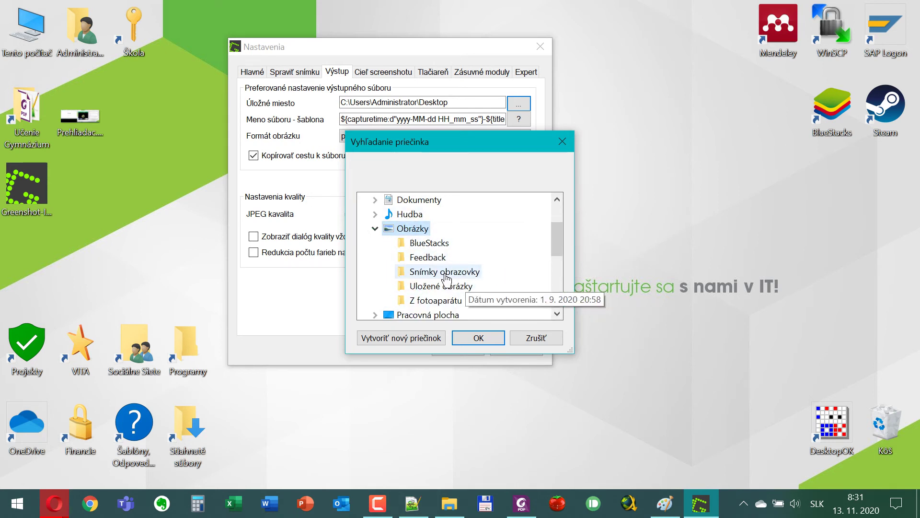
left_click(375, 228)
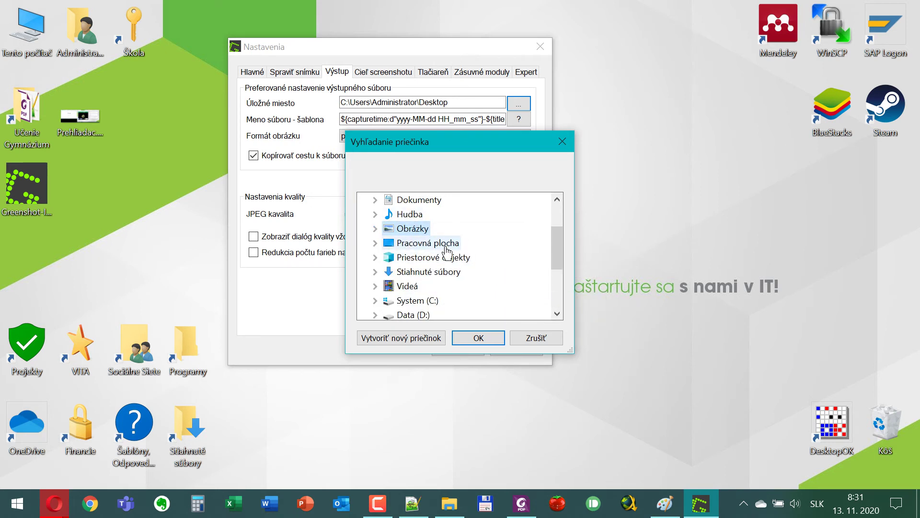
left_click(408, 242)
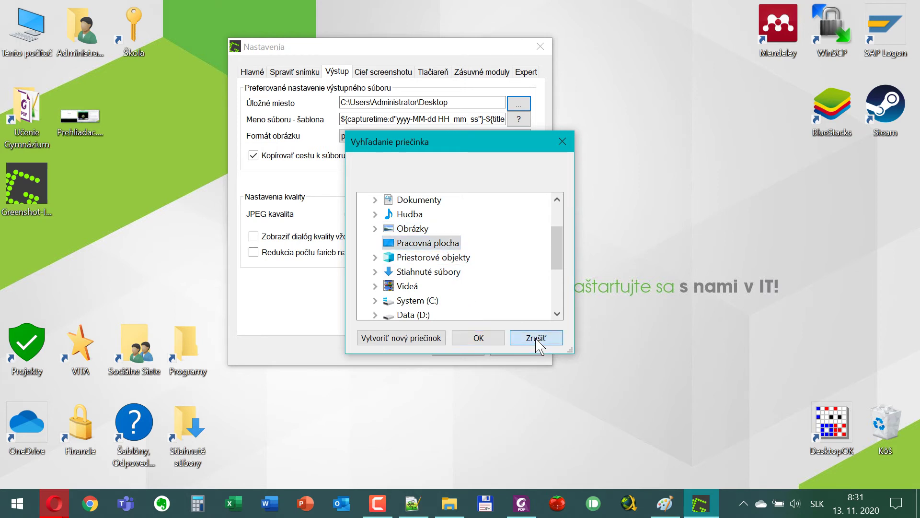
left_click(535, 338)
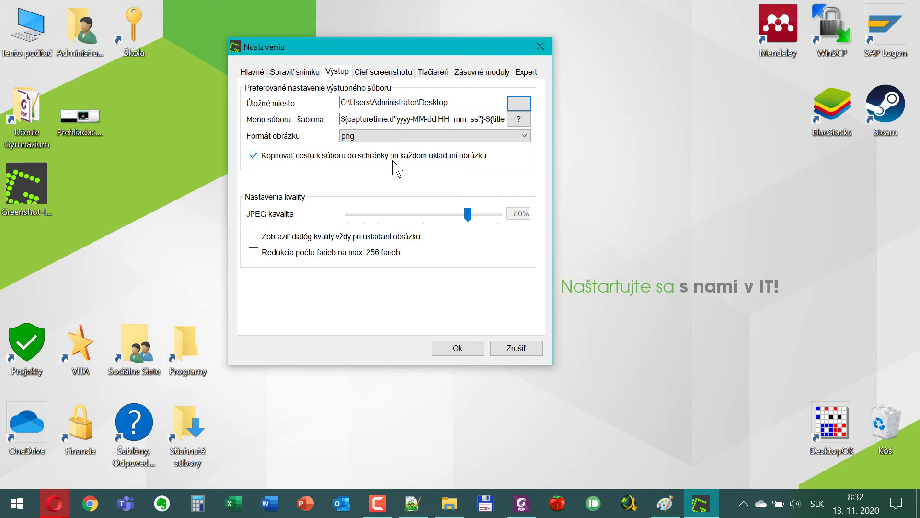
Step: Change the date part of the file name template to dd.MM.yyyy, keeping HH_mm_ss and the title after it
left_click(412, 119)
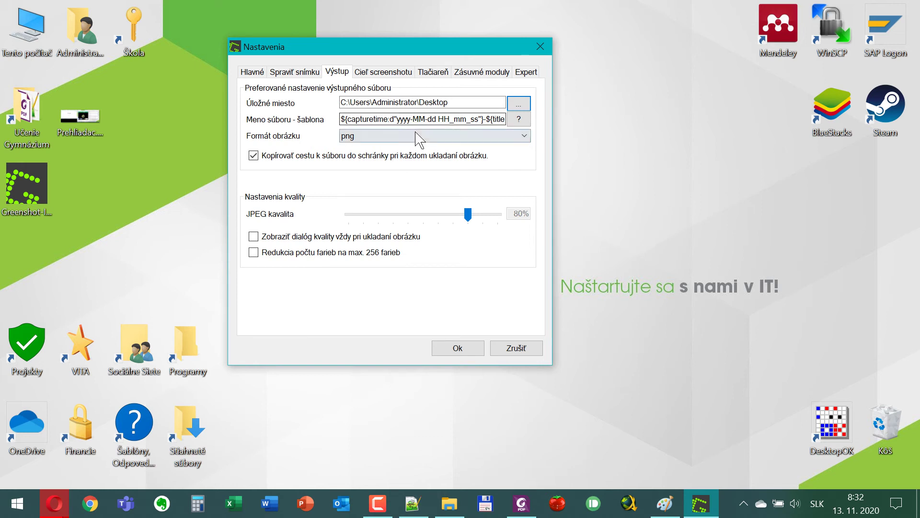
left_click(400, 118)
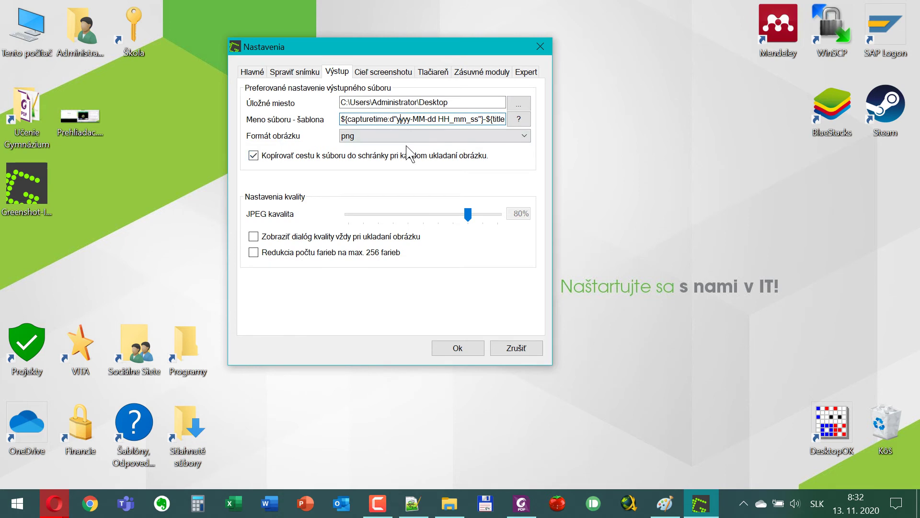
type("dd")
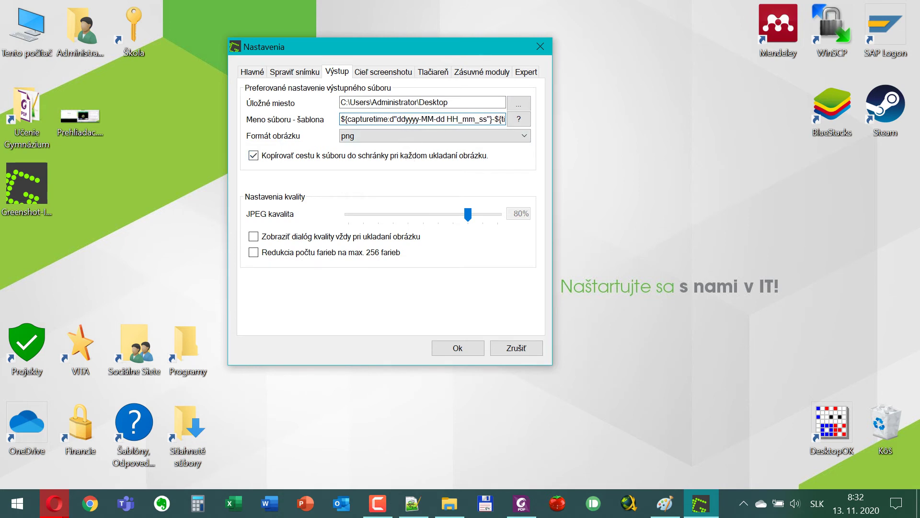
type(" M")
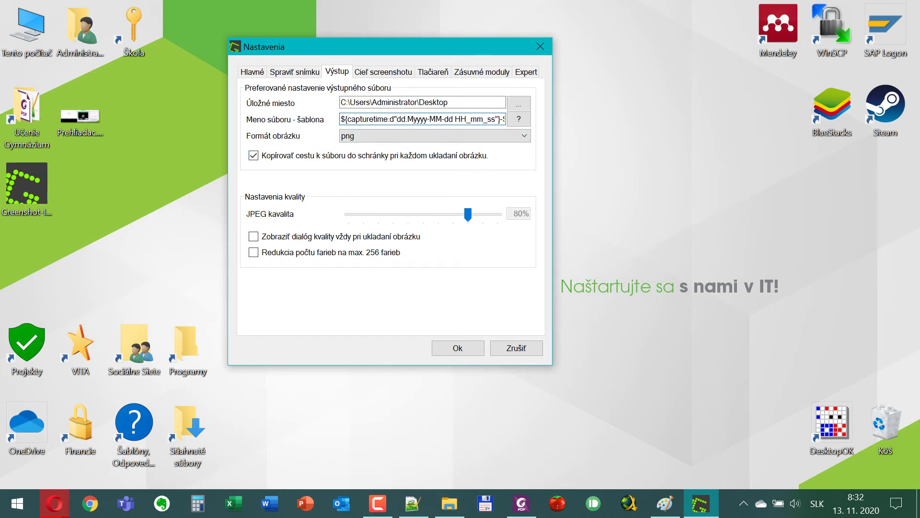
type("M")
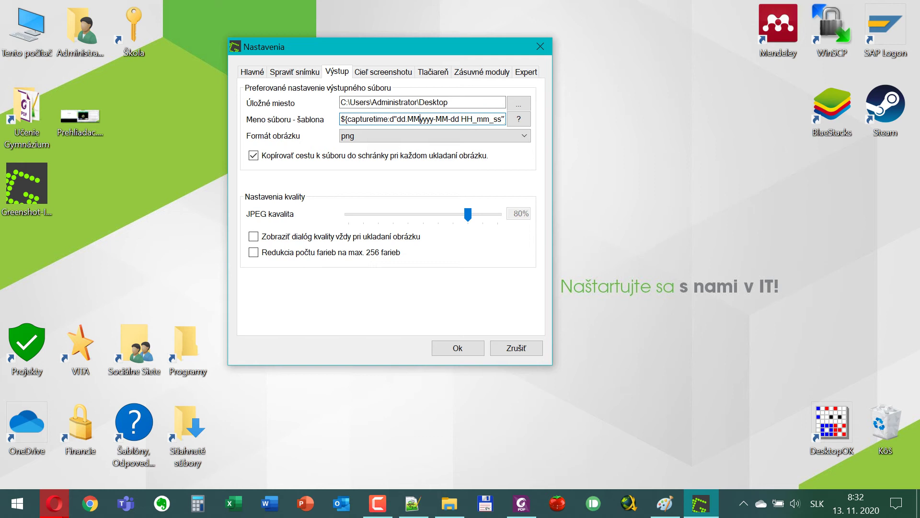
type(".")
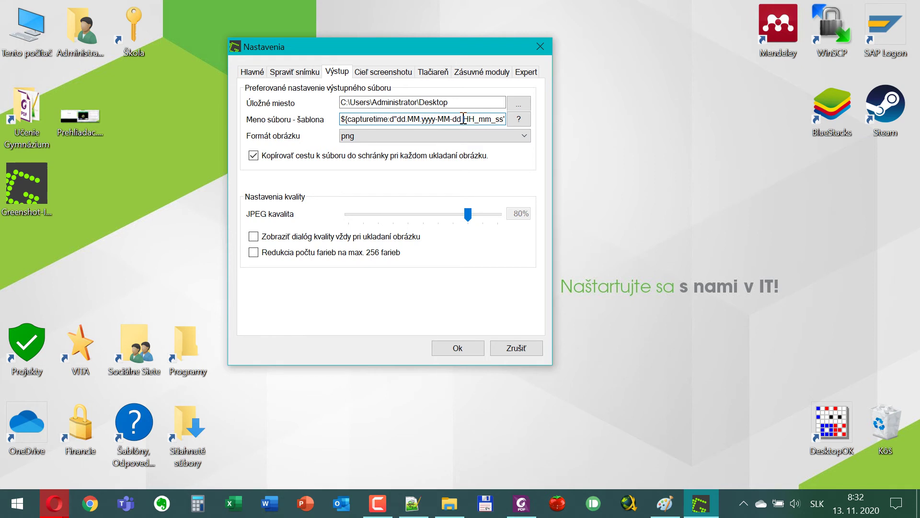
key("BackSpace")
key("BackSpace")
key("BackSpace")
key("BackSpace")
key("BackSpace")
key("BackSpace")
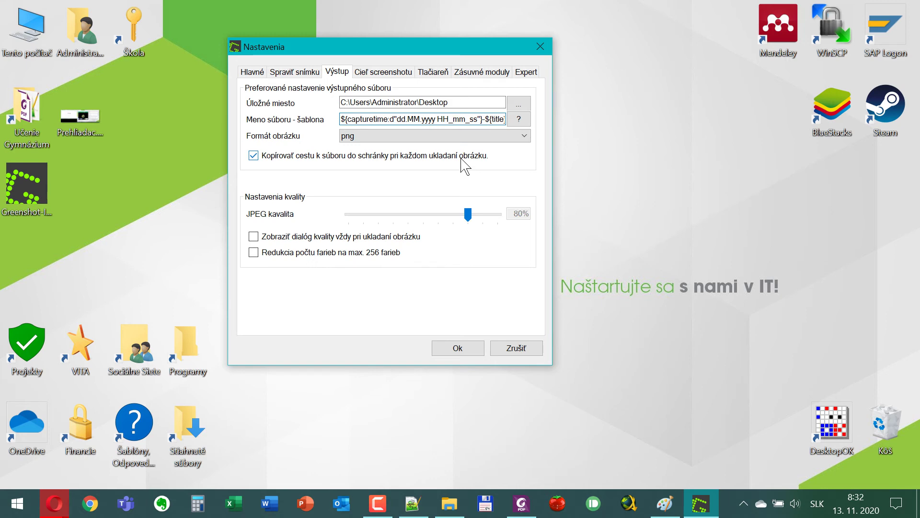
Step: Create a new folder on the desktop beside the Greenshot installer
right_click(74, 197)
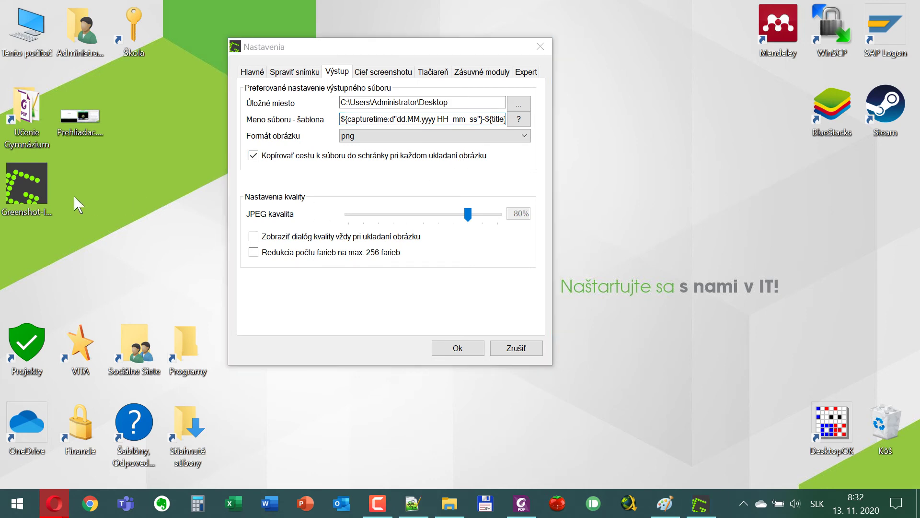
mouse_move(173, 451)
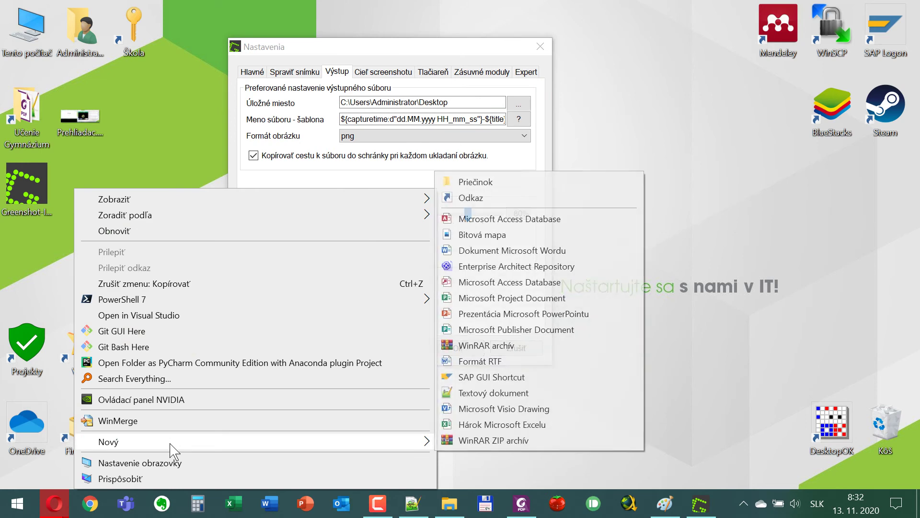
left_click(550, 182)
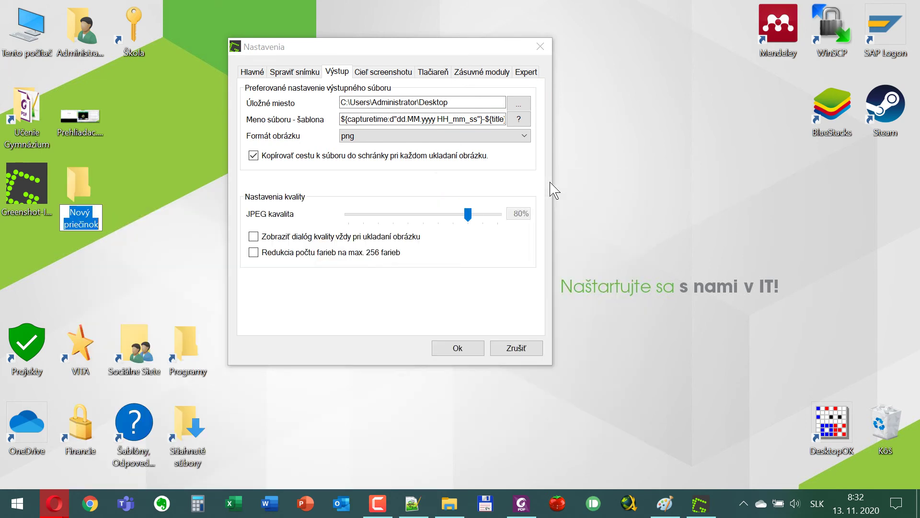
Step: Try to name the new desktop folder with only a period, and try a slash in its name
key("BackSpace")
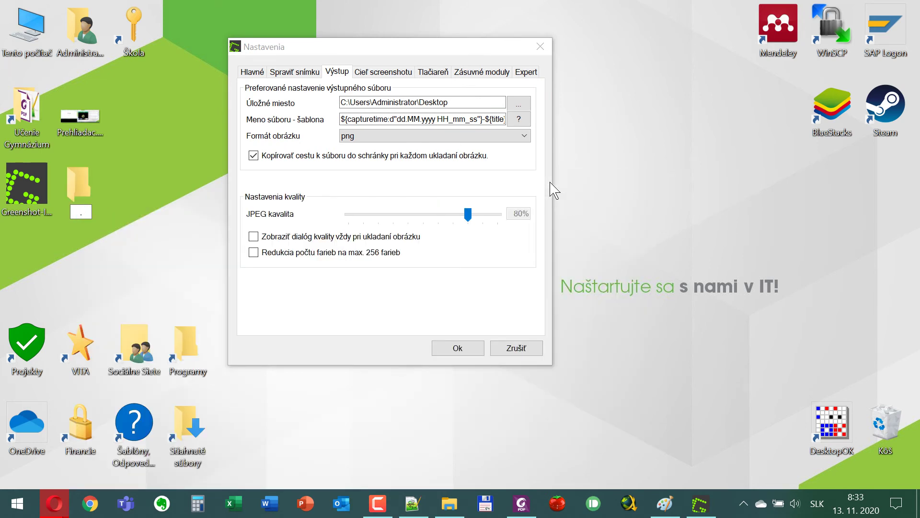
key("Return")
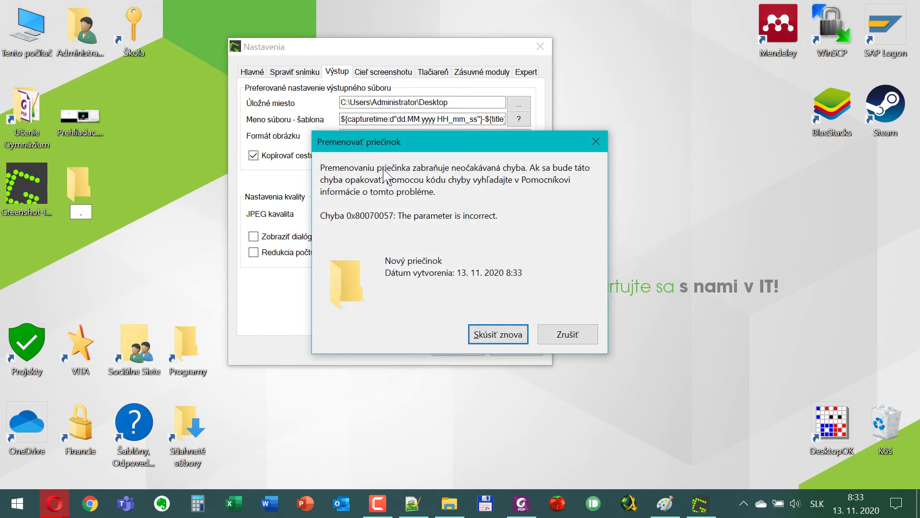
left_click(587, 334)
type(".")
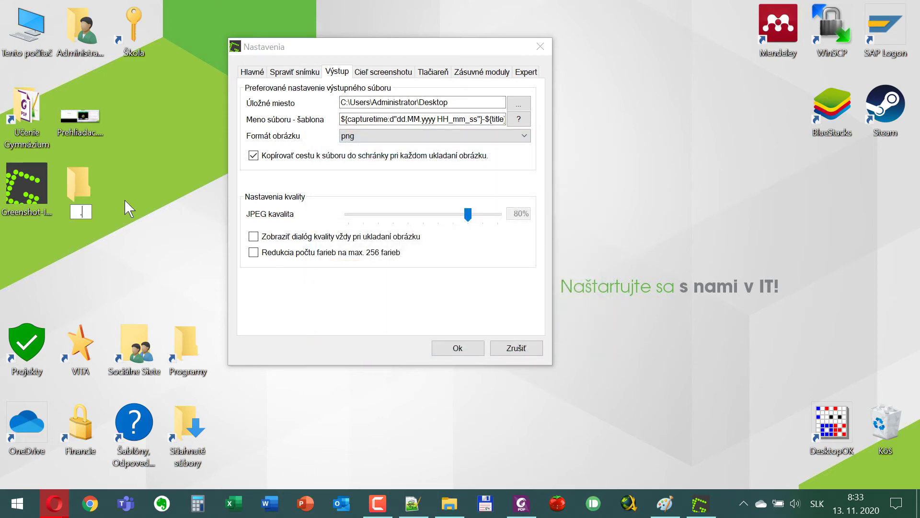
key("Return")
key("Escape")
key("slash")
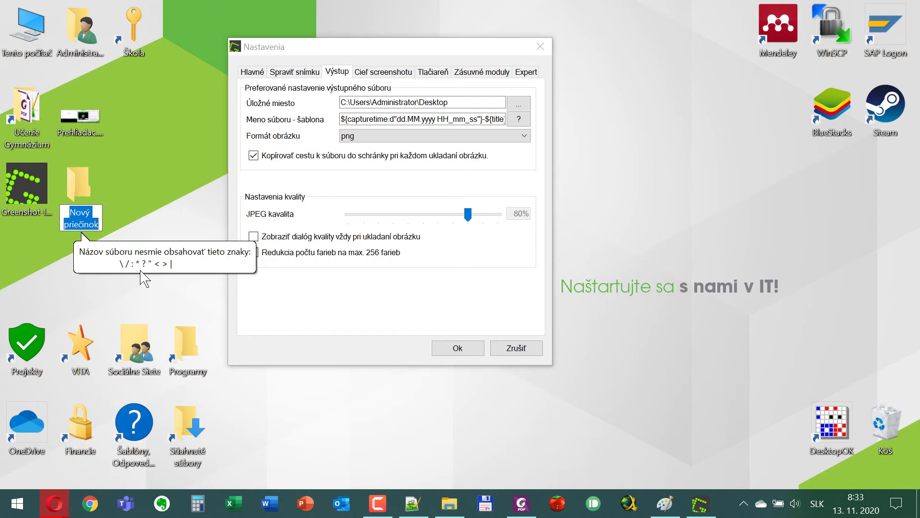
Step: Name the new desktop folder 13.11.2020
type("13..")
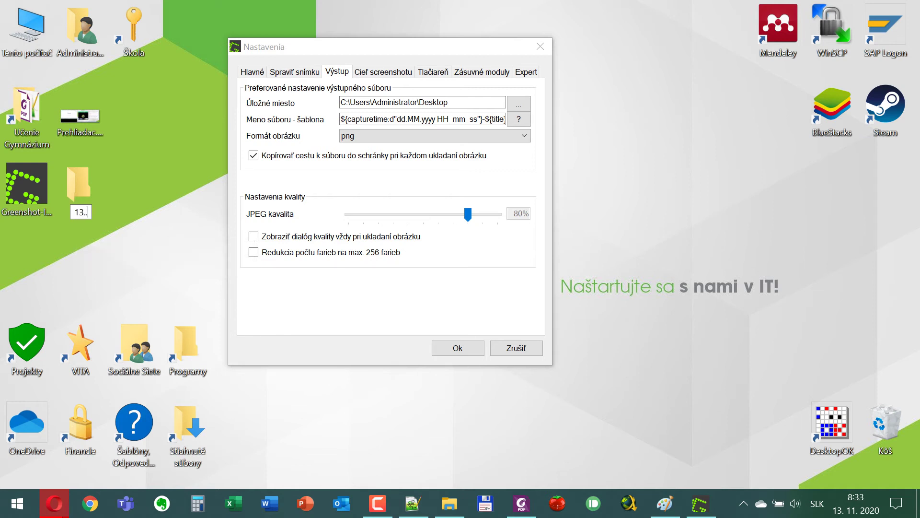
key("BackSpace")
type("11.2020")
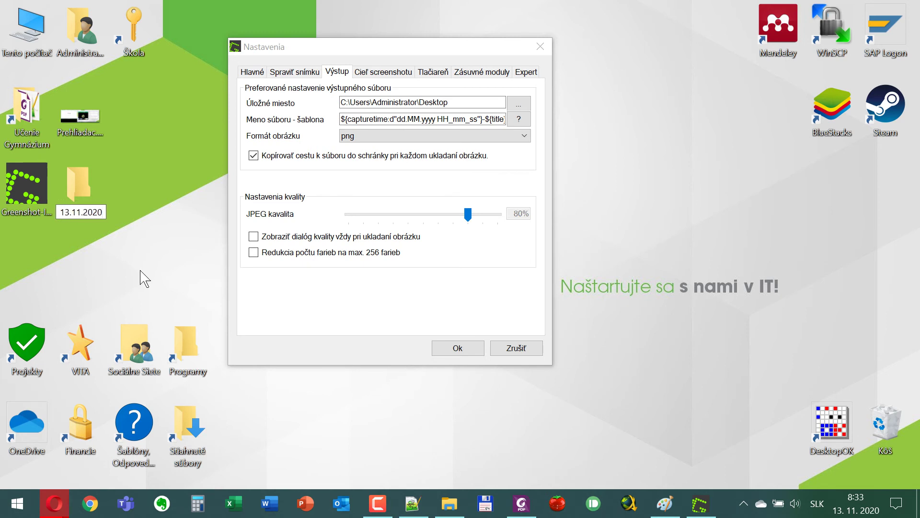
key("Return")
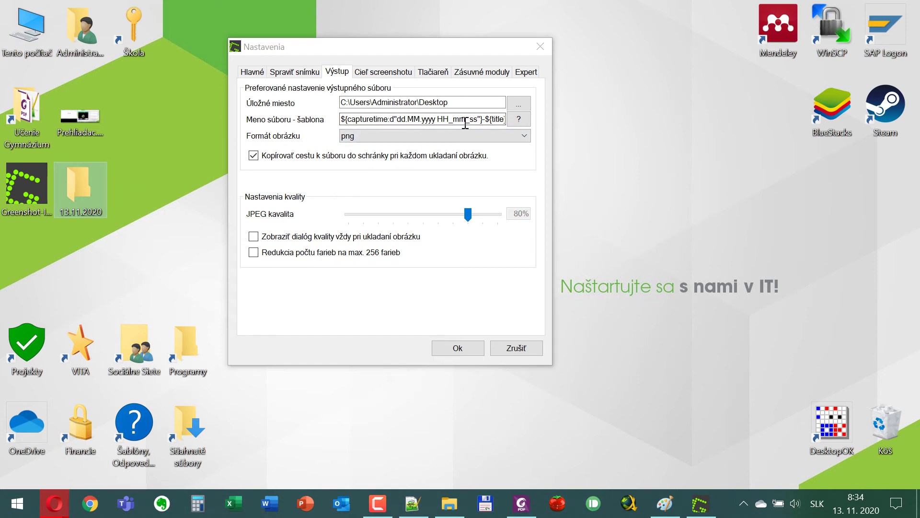
Step: Enable "Redukcia počtu farieb na max. 256 farieb" in the output quality settings and save the preferences
left_click_drag(464, 120, 517, 120)
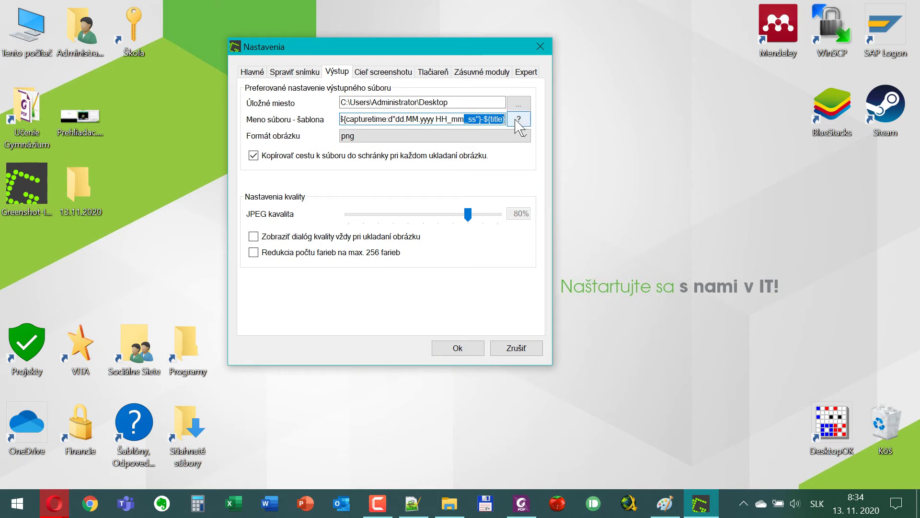
left_click(455, 122)
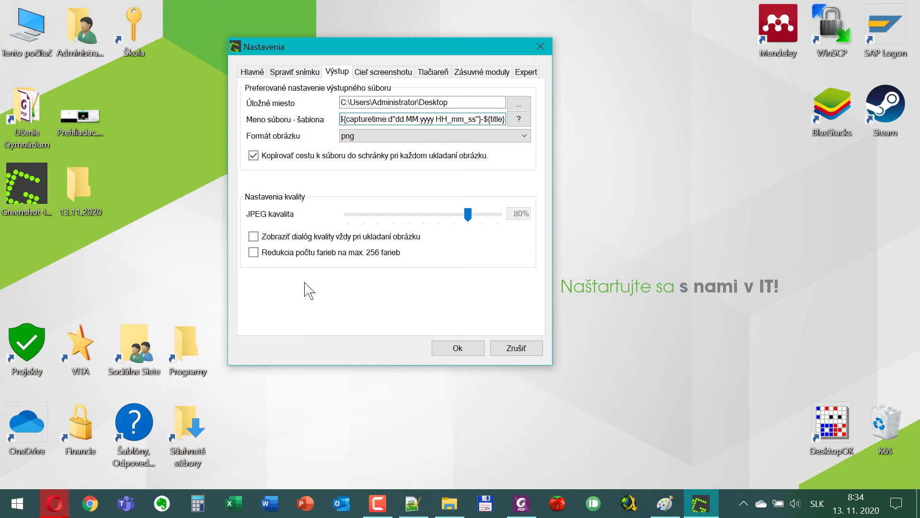
left_click(293, 254)
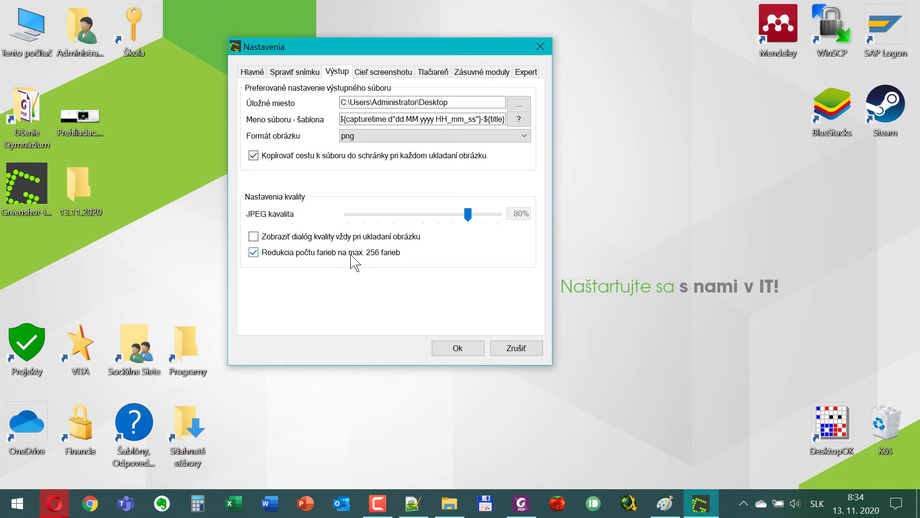
left_click(462, 349)
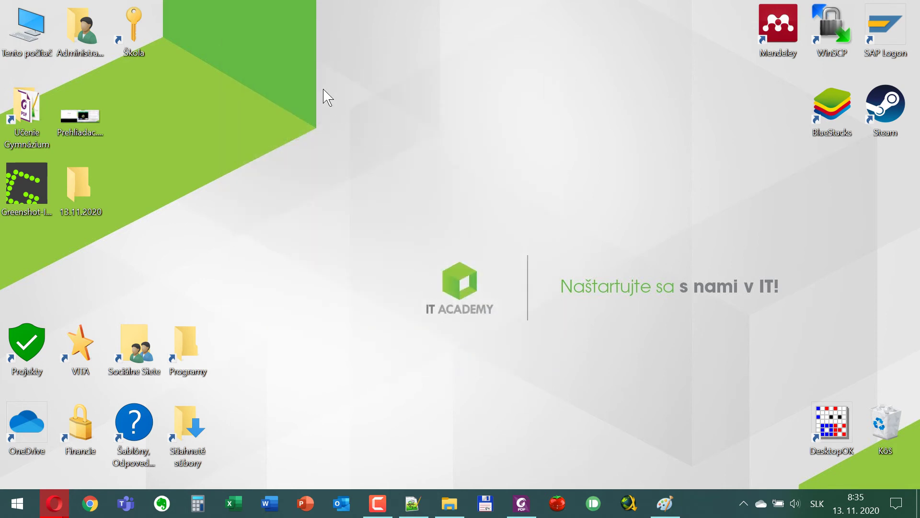
Step: Refresh the desktop and capture the entire screen with Greenshot
right_click(323, 90)
left_click(260, 73)
key("ctrl+Print")
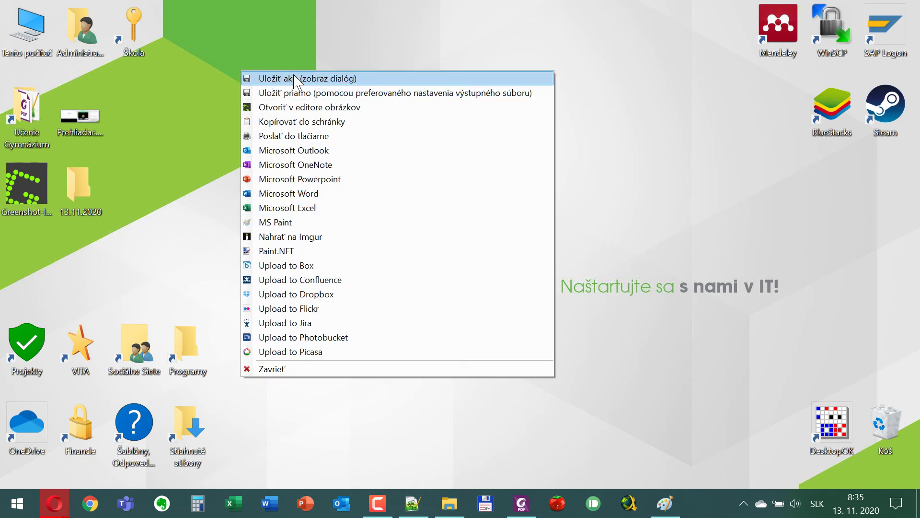
Step: Save the capture to the desktop in JPG format as 13.11.2020 08_35_03-Greenshot.jpg
left_click(335, 79)
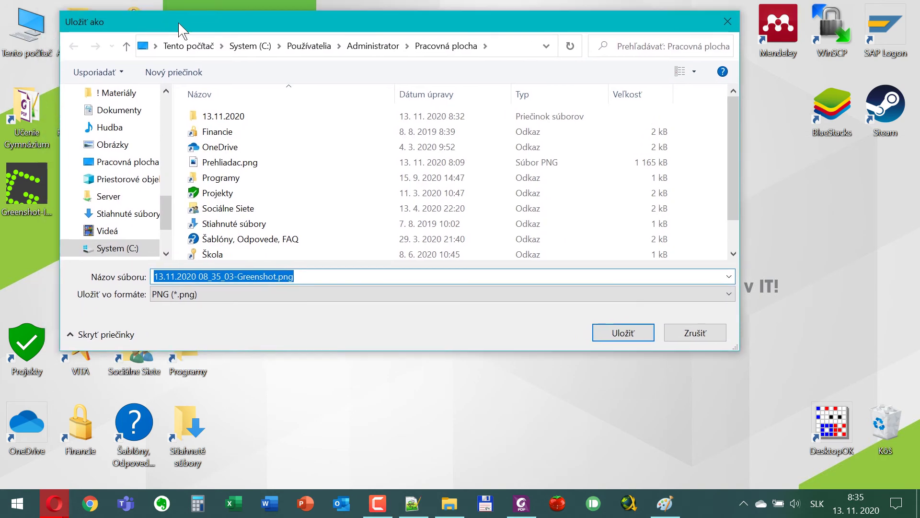
left_click_drag(179, 24, 186, 34)
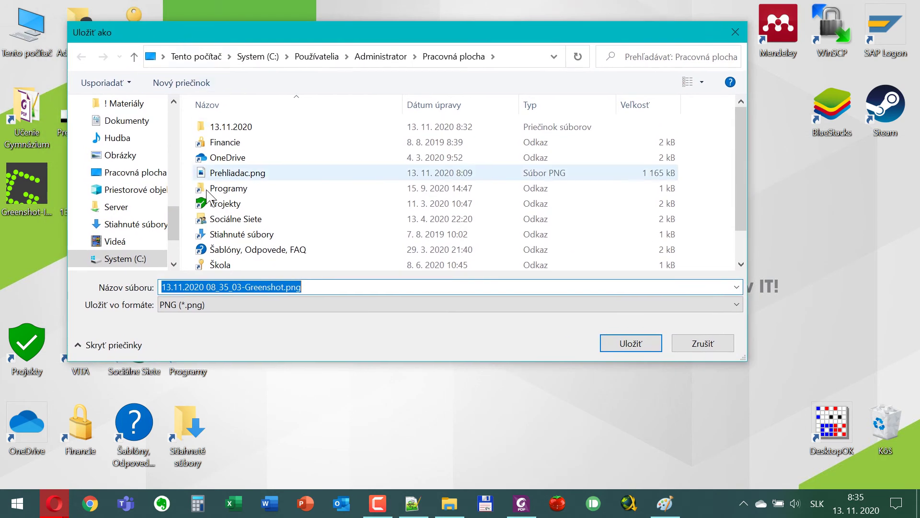
left_click(286, 305)
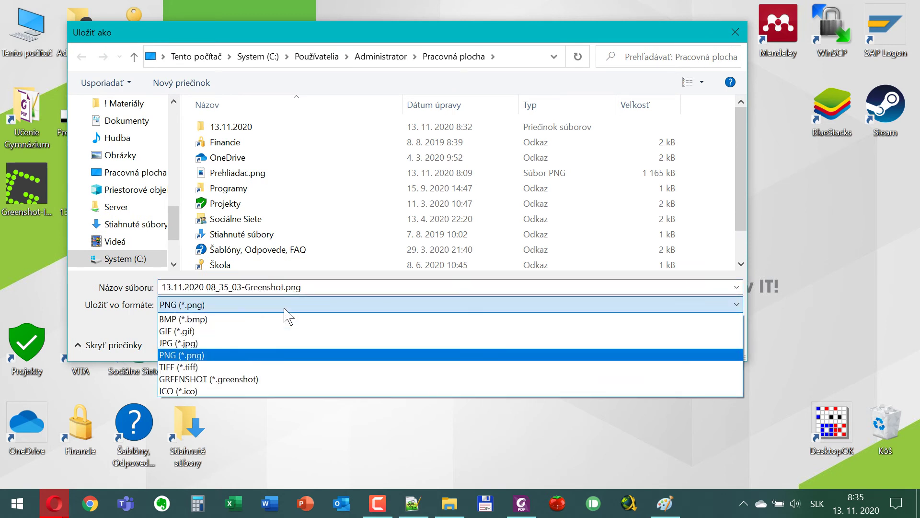
left_click(212, 342)
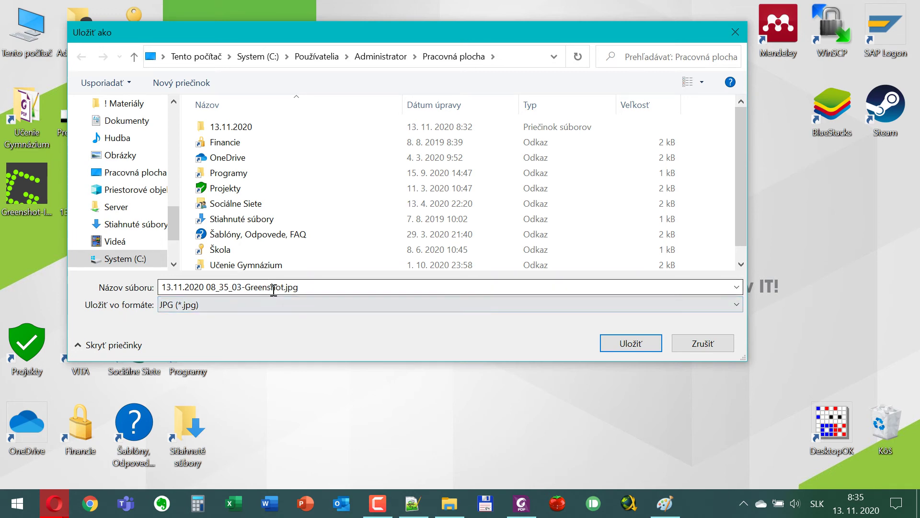
left_click(642, 349)
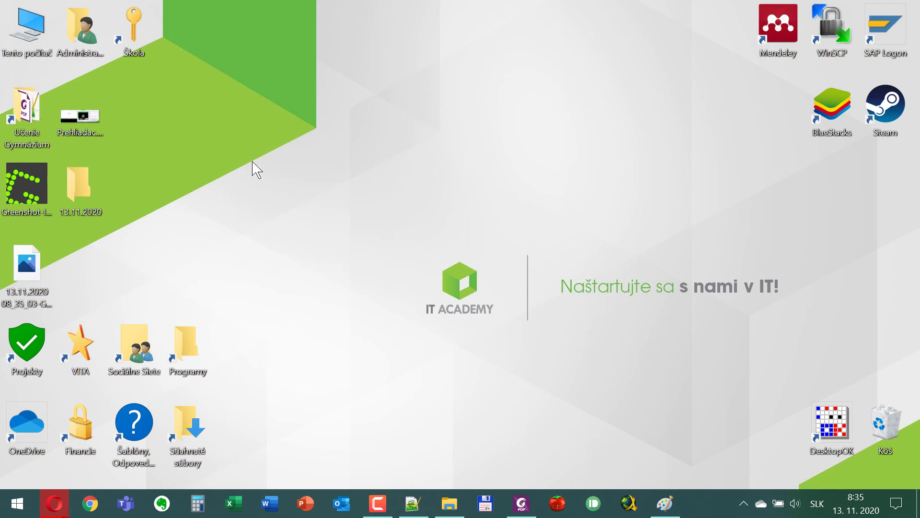
Step: Open the saved Greenshot JPG from the desktop in a maximized Photos window and examine its background colours up close
right_click(253, 169)
left_click(273, 203)
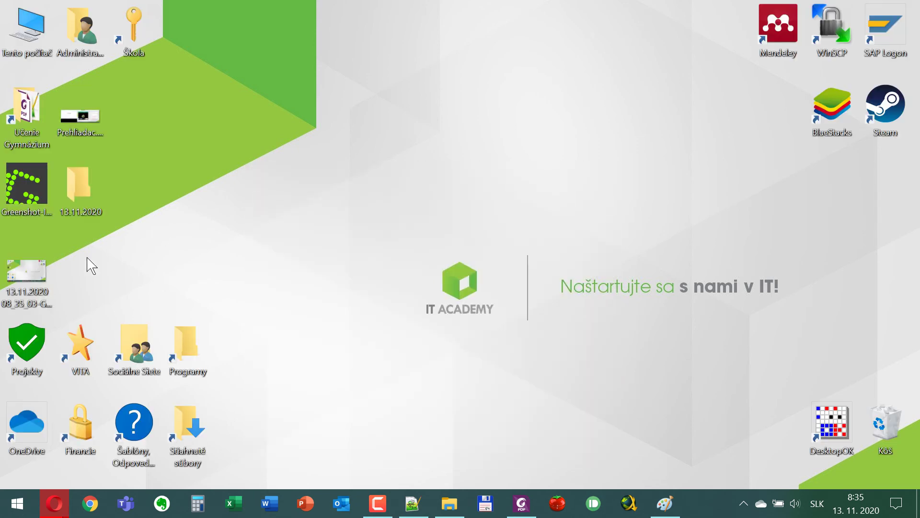
double_click(35, 271)
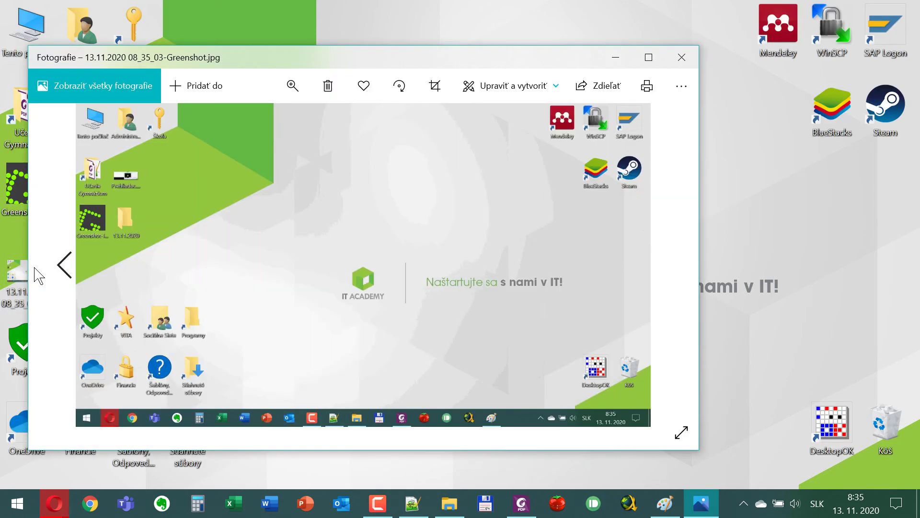
left_click_drag(325, 60, 318, 1)
scroll(380, 103, "up", 3)
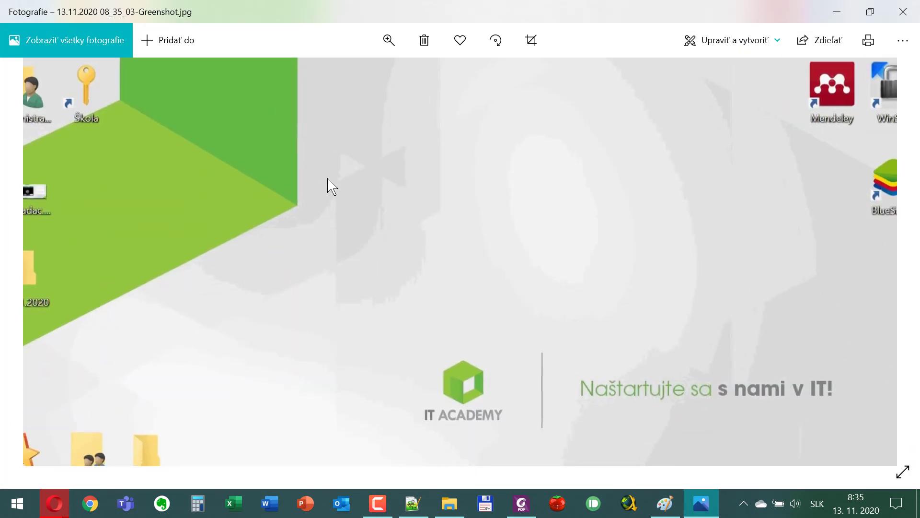
Step: Examine the background shades, logo, slogan and desktop icons of the captured image at different magnifications
scroll(331, 192, "up", 2)
scroll(539, 312, "down", 3)
scroll(538, 248, "up", 2)
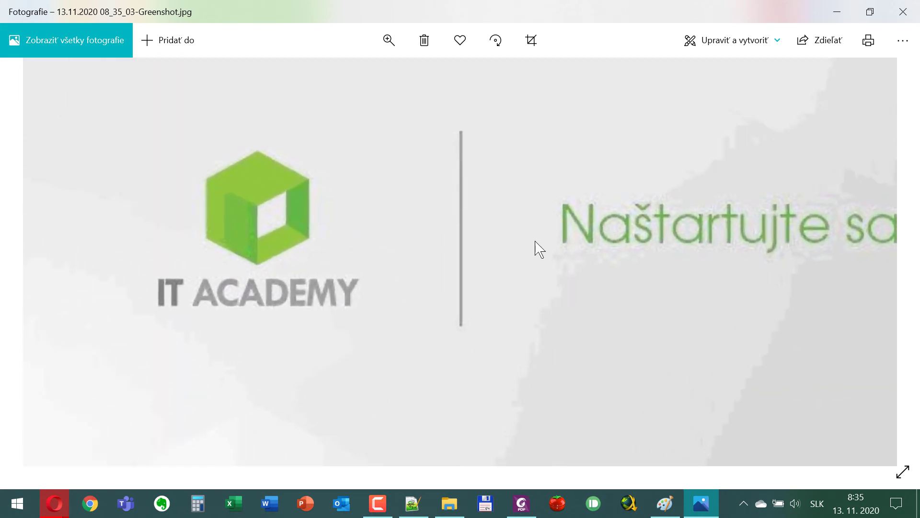
scroll(431, 237, "down", 5)
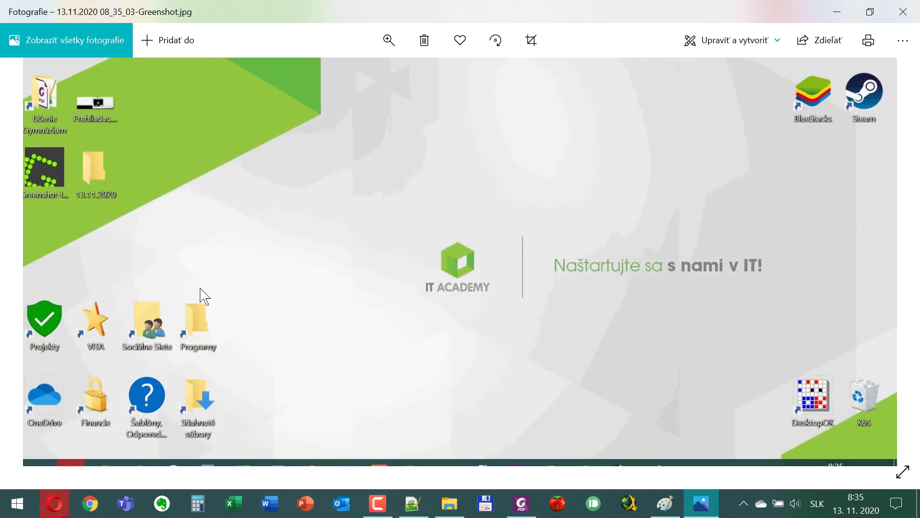
scroll(144, 309, "down", 1)
scroll(165, 349, "up", 5)
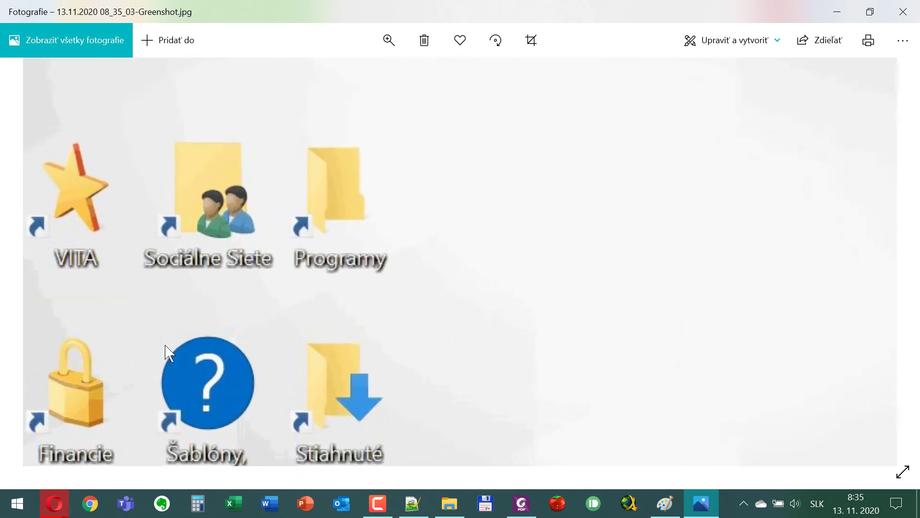
left_click_drag(513, 195, 382, 291)
scroll(390, 312, "up", 5)
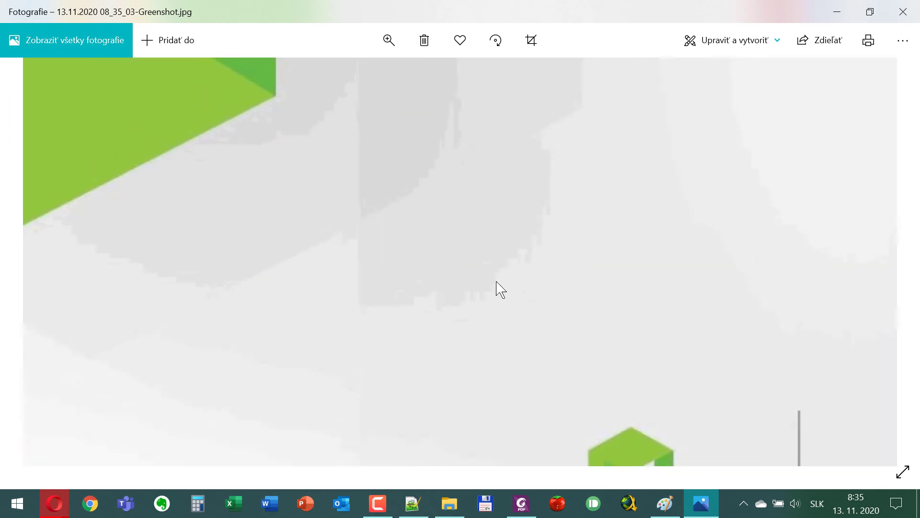
scroll(436, 345, "down", 1)
scroll(355, 253, "down", 4)
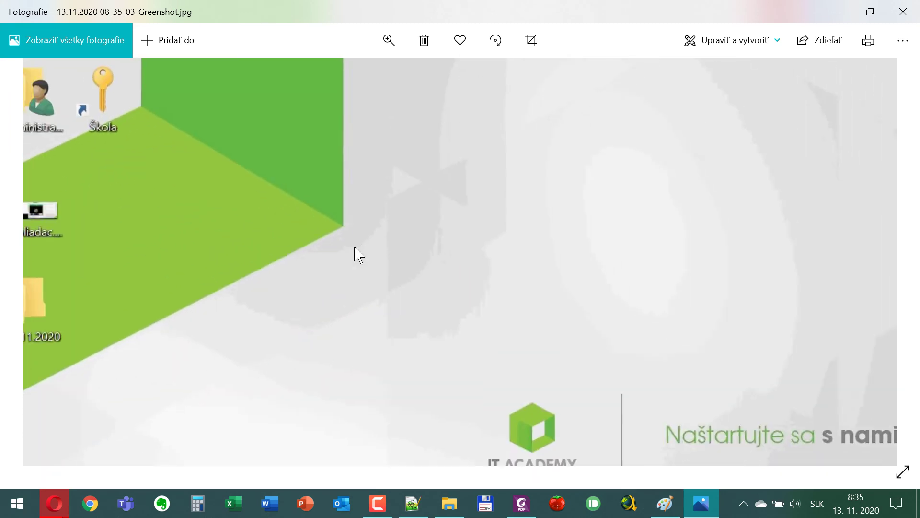
scroll(355, 252, "down", 1)
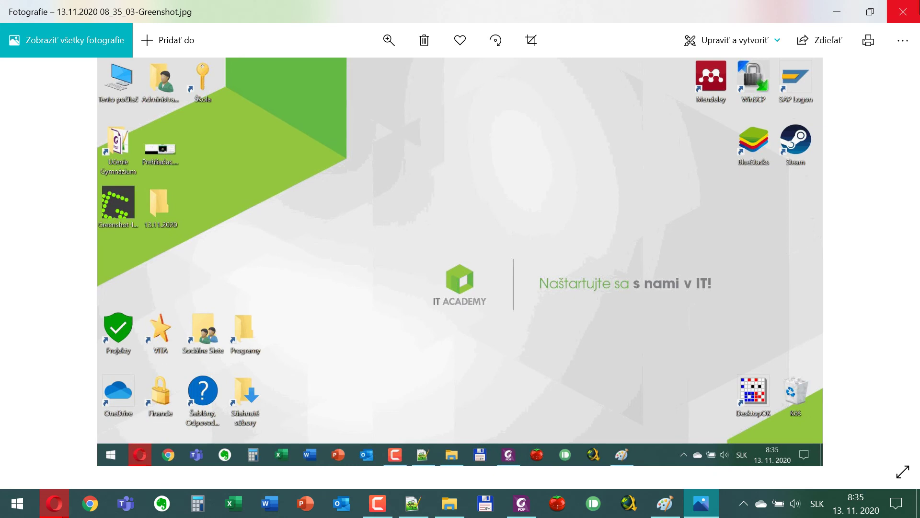
Step: Close the captured image and refresh the desktop
left_click(909, 9)
right_click(430, 94)
left_click(435, 137)
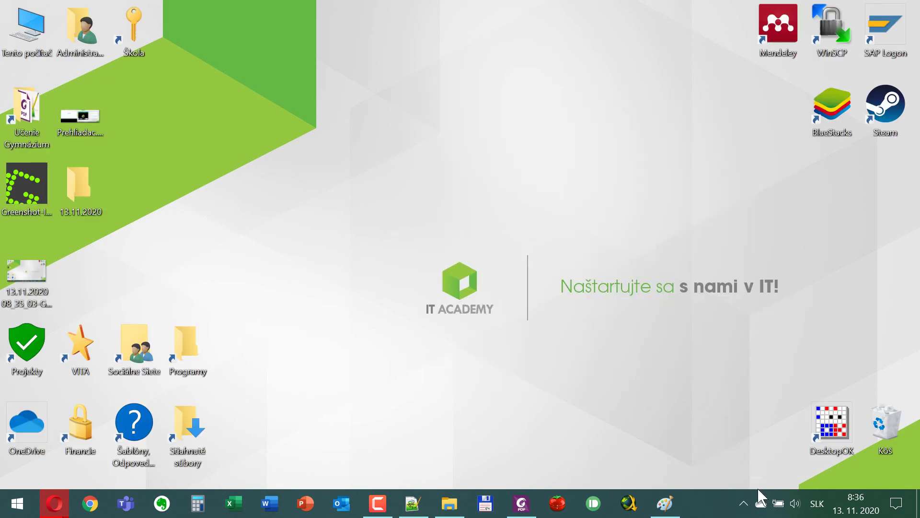
Step: Open Greenshot's preferences and review the output settings, including the available image formats
left_click(744, 503)
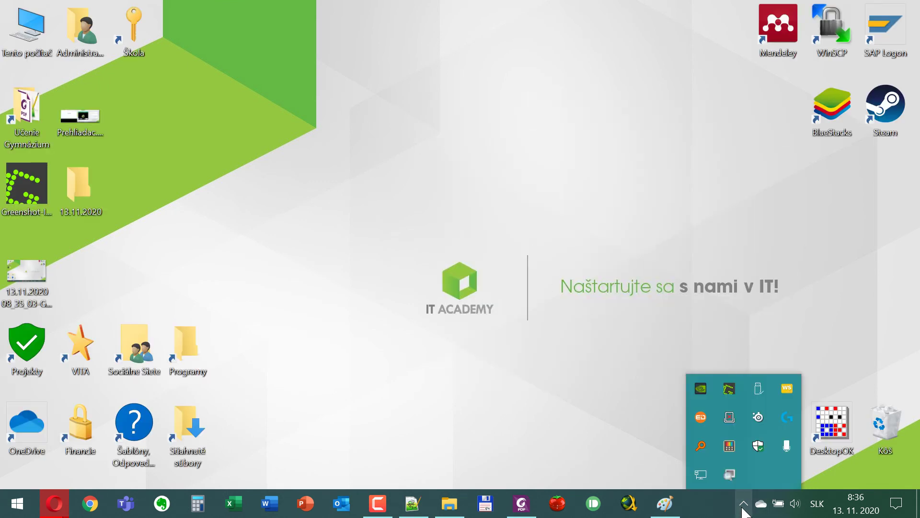
right_click(723, 386)
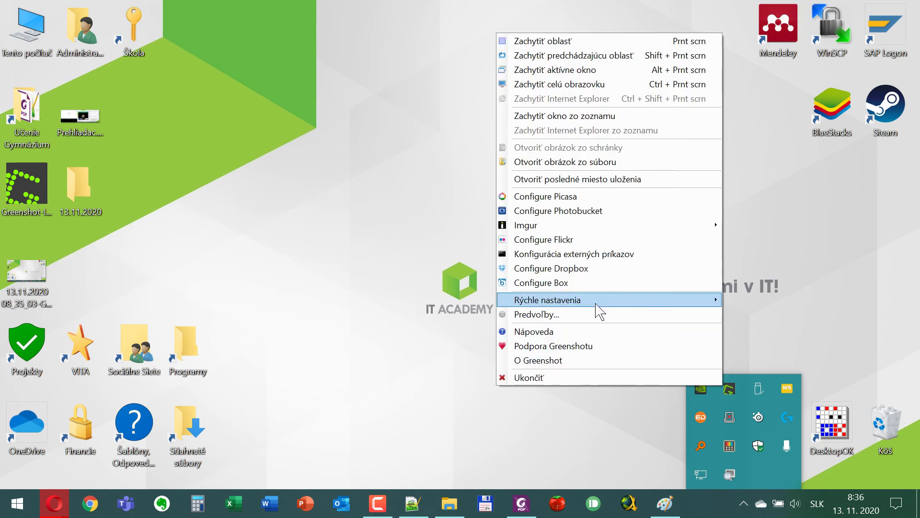
left_click(576, 317)
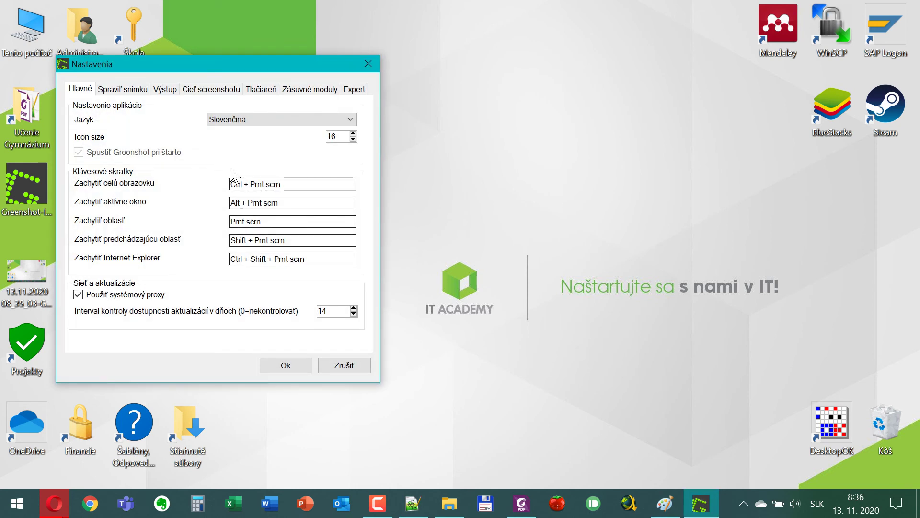
left_click(168, 92)
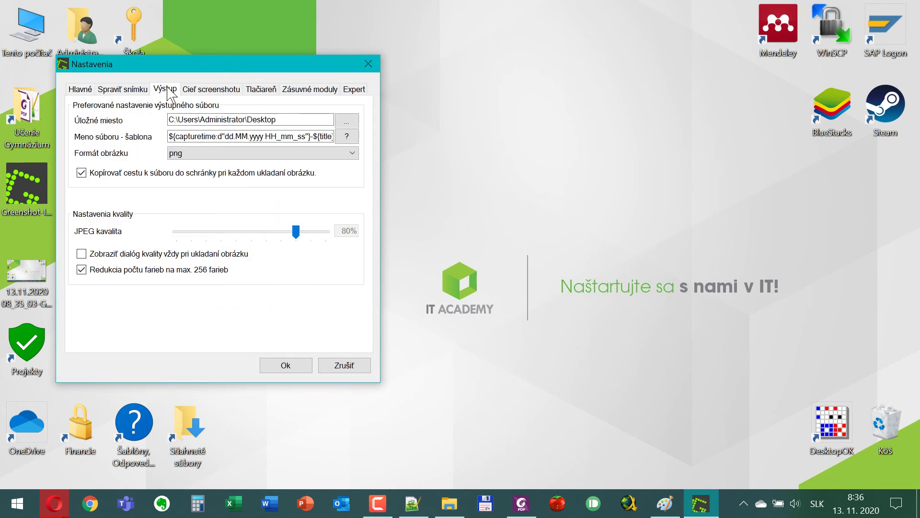
left_click(202, 153)
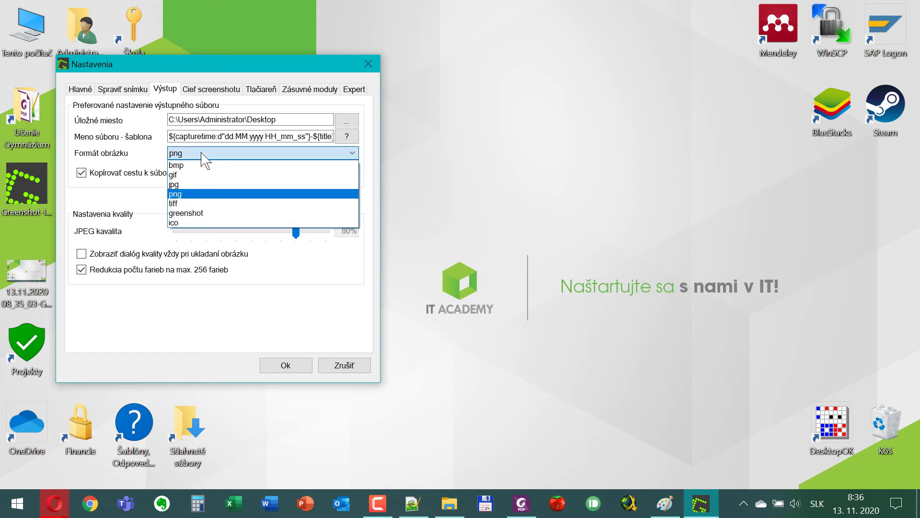
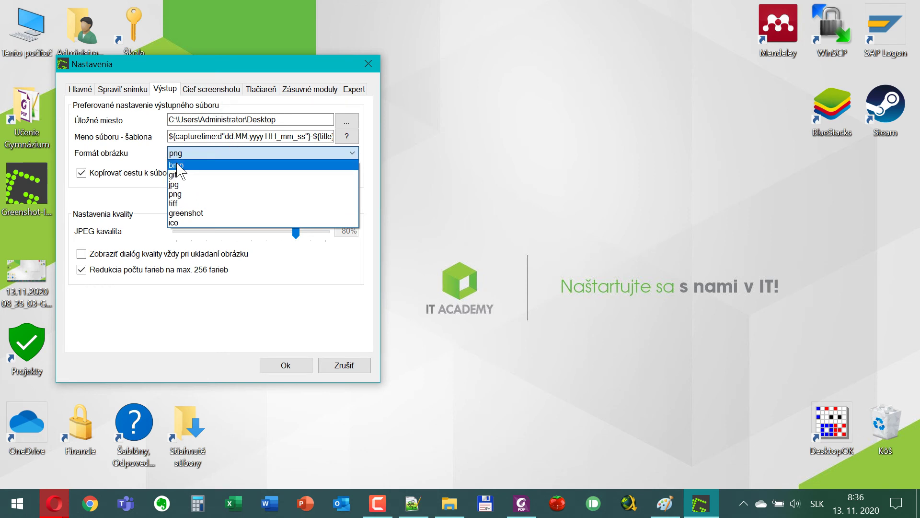
left_click(149, 172)
Step: Review Greenshot's screenshot destination, printer, plug-in and Expert settings, and close the preferences without changes
left_click(212, 90)
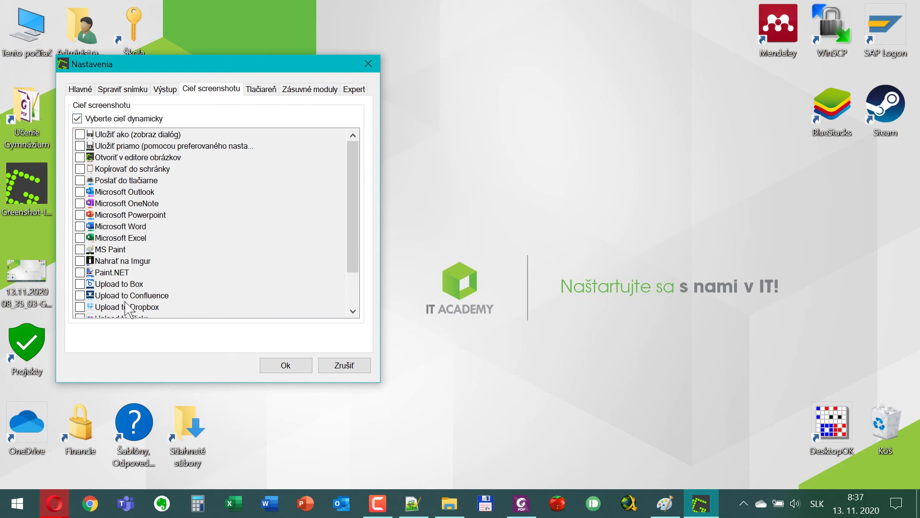
left_click(262, 90)
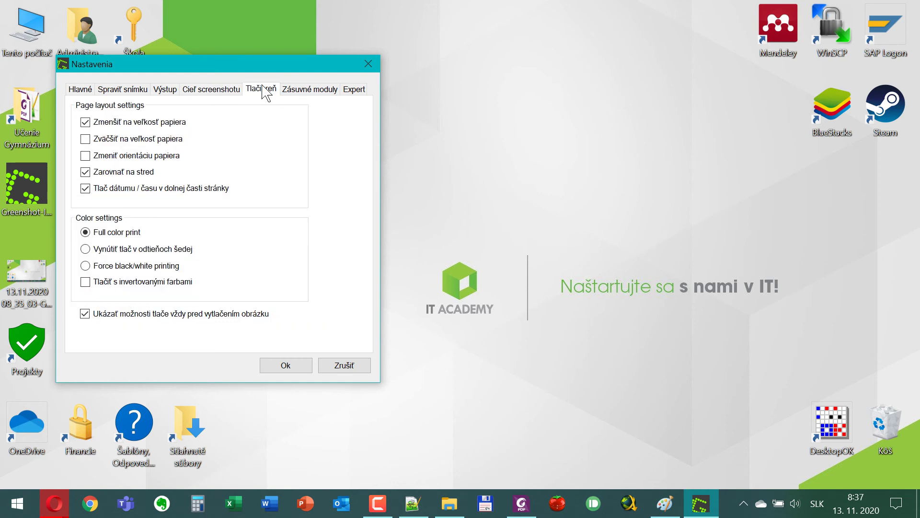
left_click(300, 92)
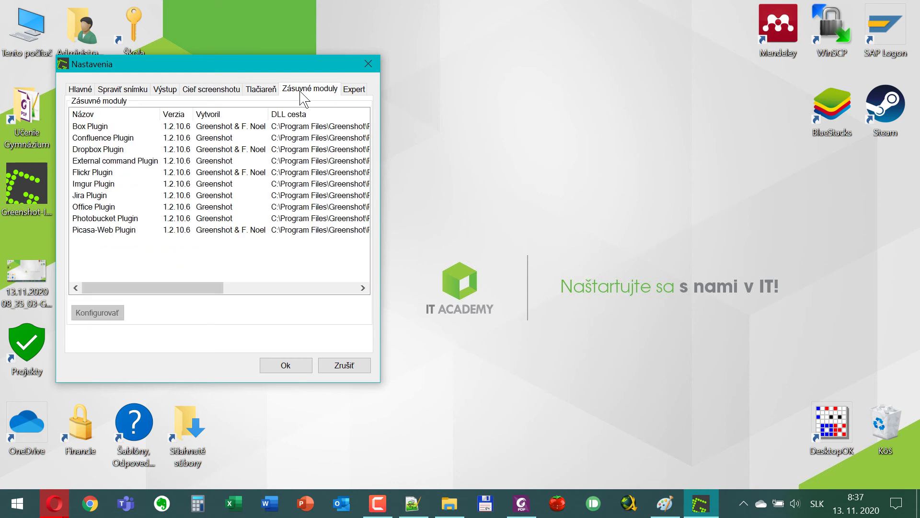
left_click(355, 91)
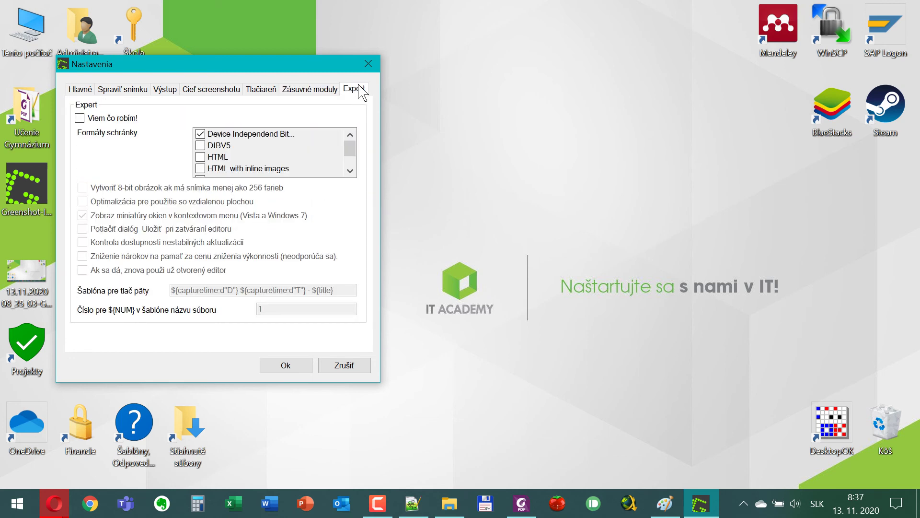
left_click(368, 64)
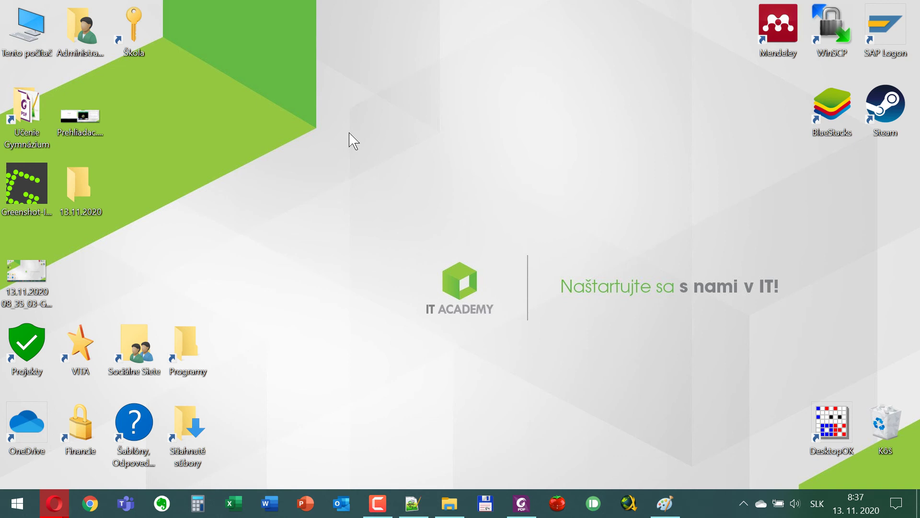
Step: Capture the desktop region around the IT ACADEMY logo and slogan with Greenshot
key("Print")
left_click_drag(416, 231, 804, 337)
Step: Look through the installed apps in the Windows Start menu's alphabetical list, from the beginning to the letter S
left_click(15, 503)
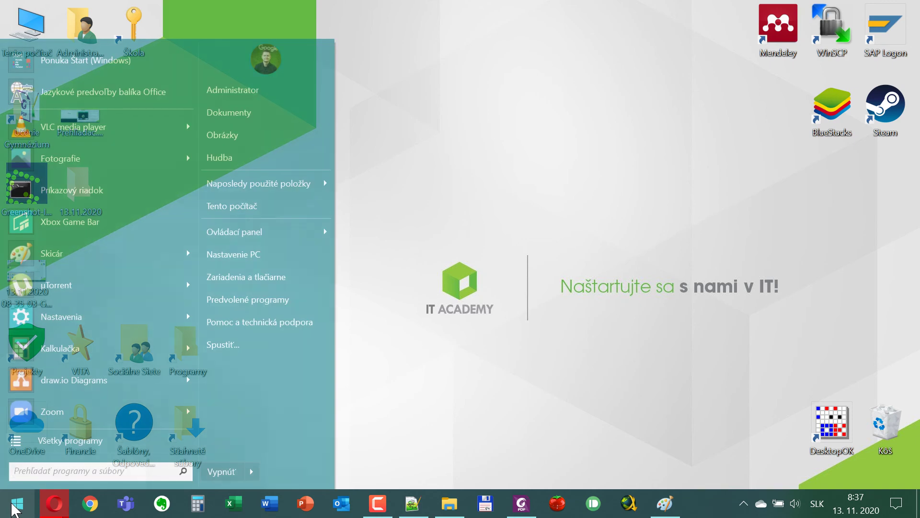
left_click(116, 70)
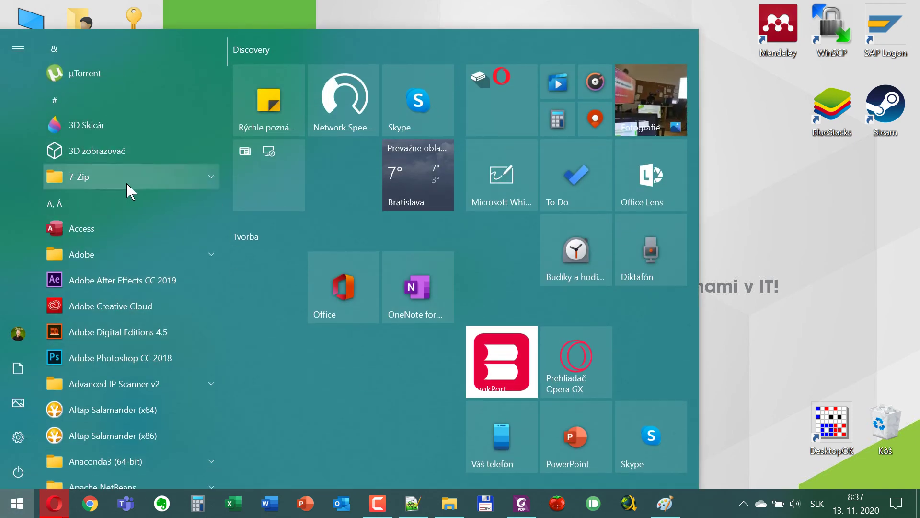
scroll(142, 197, "down", 10)
scroll(141, 198, "down", 10)
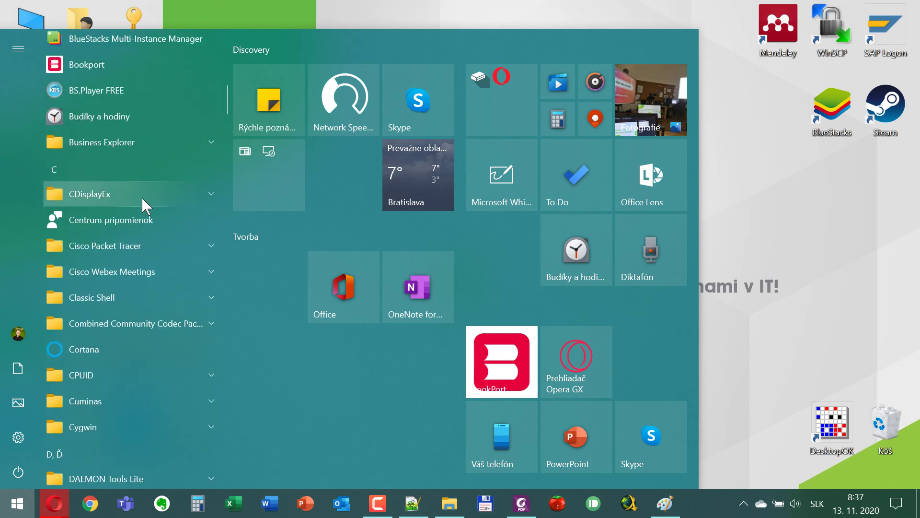
scroll(142, 198, "down", 10)
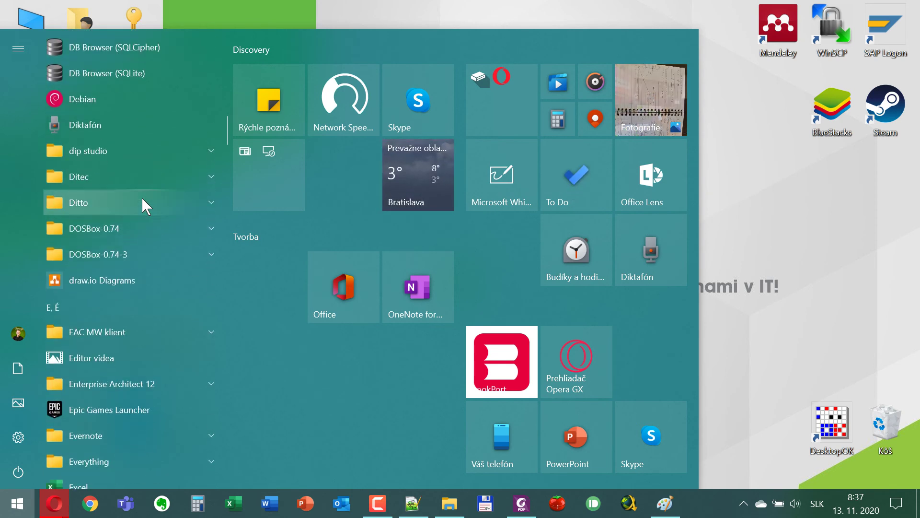
scroll(142, 196, "down", 5)
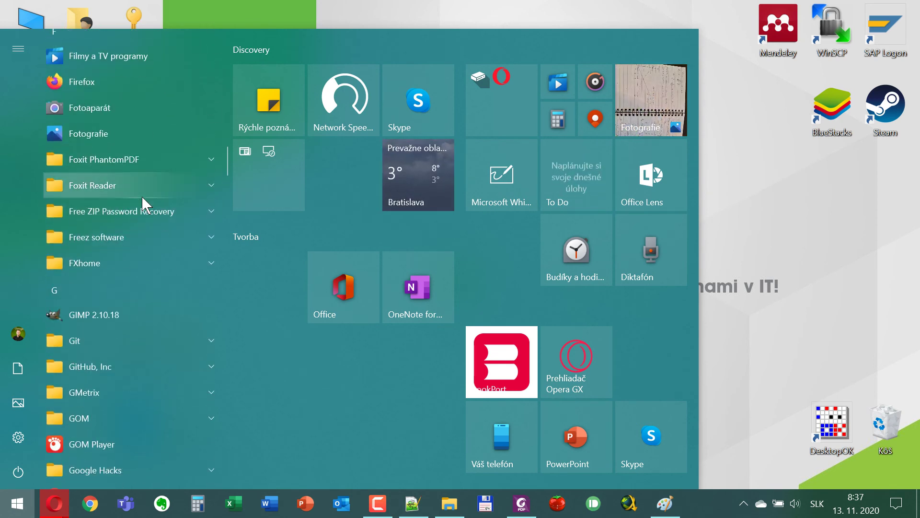
scroll(142, 195, "down", 3)
scroll(140, 188, "down", 3)
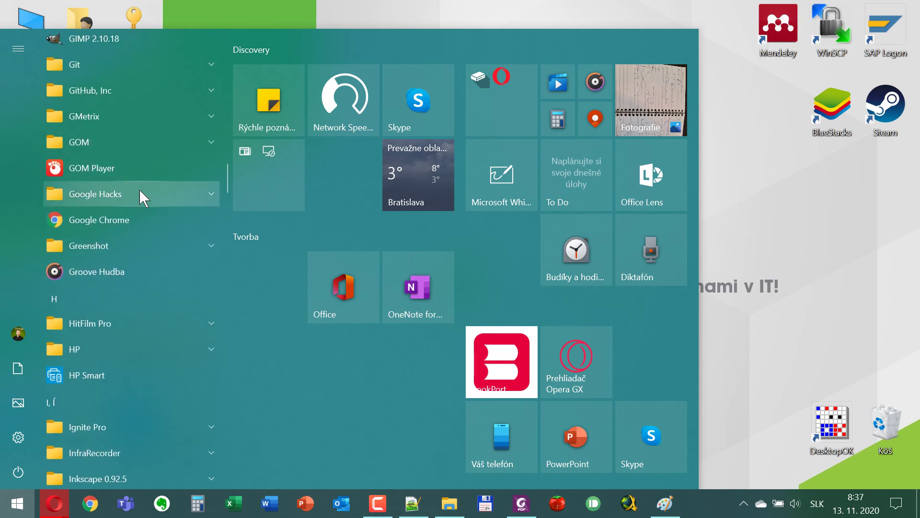
scroll(139, 189, "down", 10)
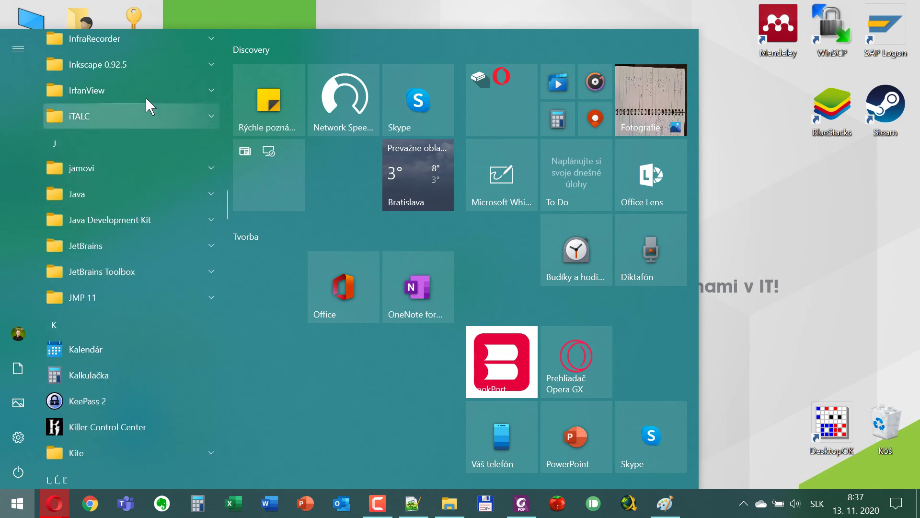
scroll(116, 277, "down", 12)
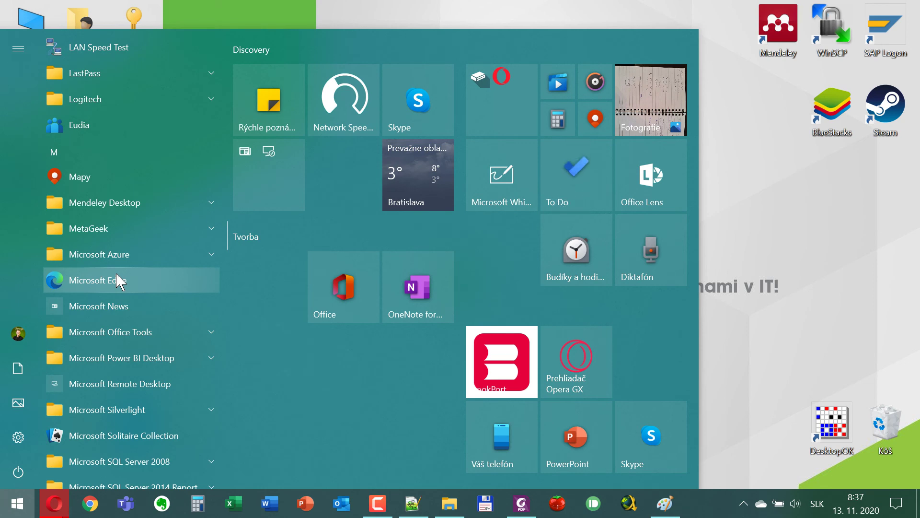
scroll(116, 270, "down", 8)
scroll(110, 260, "down", 5)
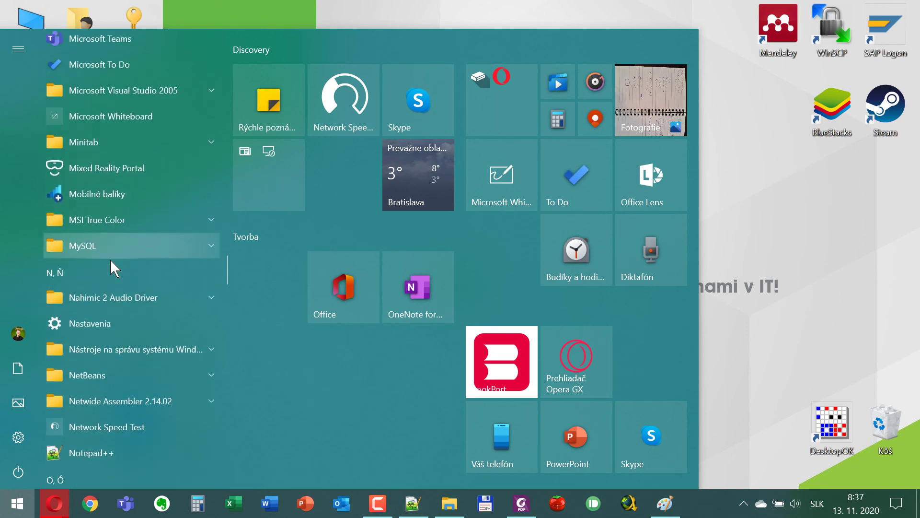
scroll(110, 260, "down", 13)
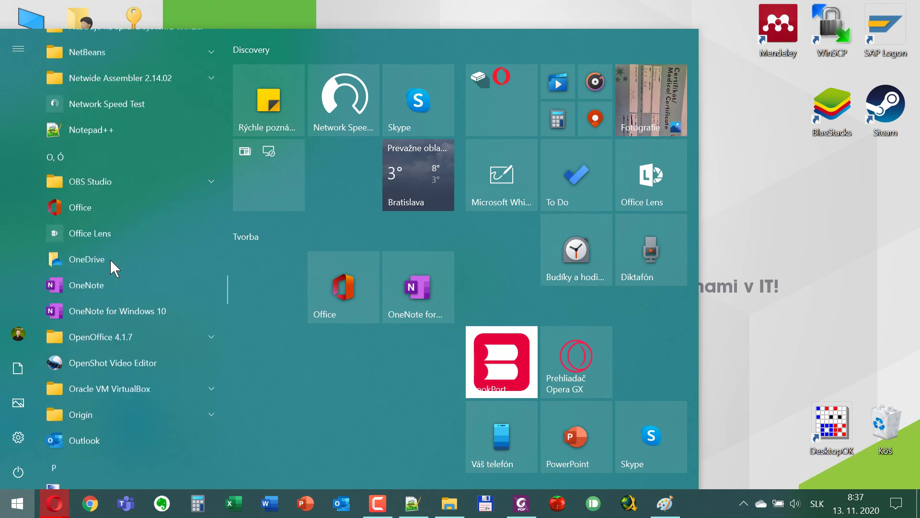
scroll(110, 260, "down", 5)
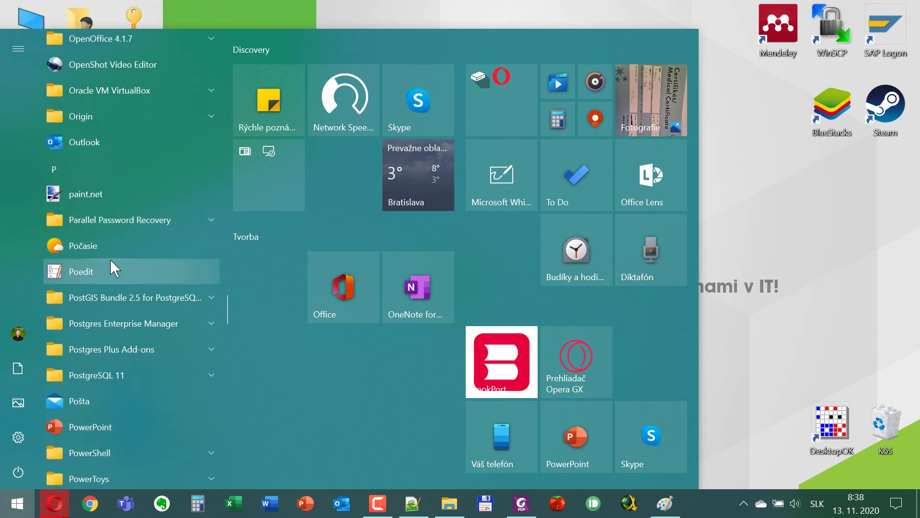
scroll(111, 260, "down", 8)
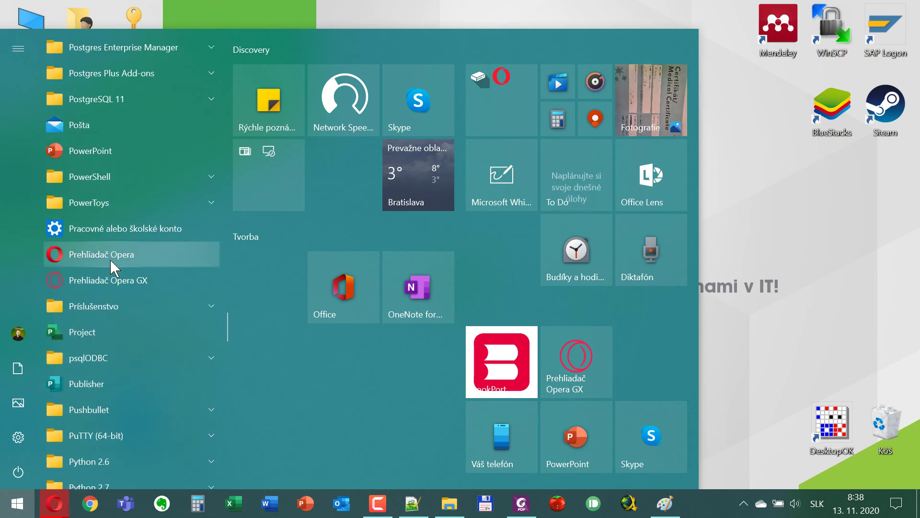
scroll(110, 260, "down", 2)
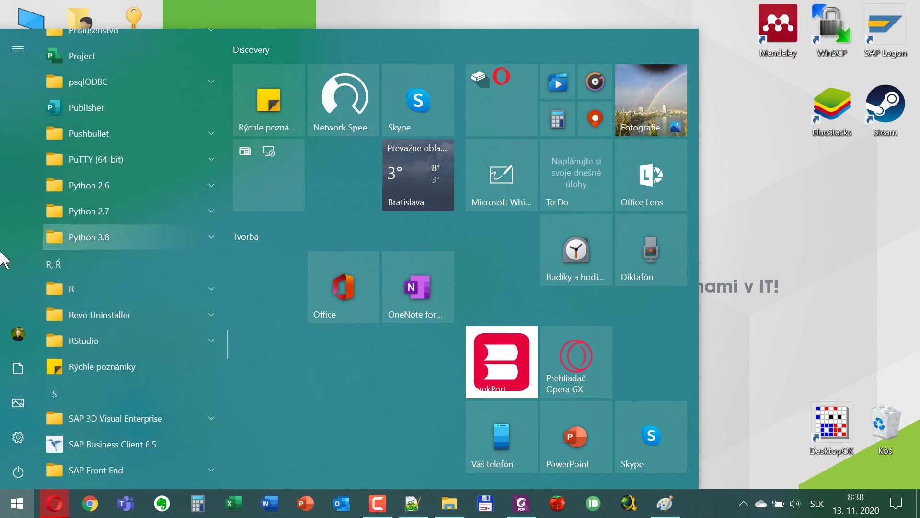
Step: Look through the full program list in the classic Start menu, from the first entries down to SteelSeries
left_click(17, 503)
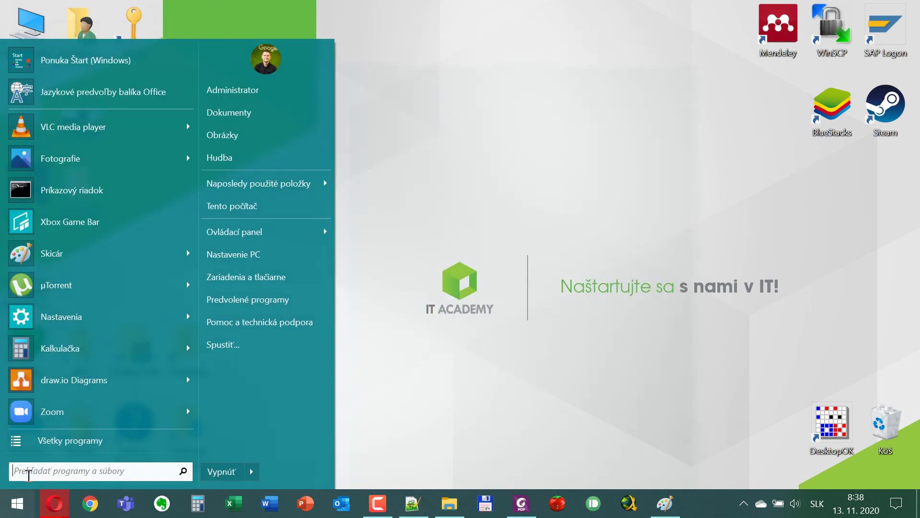
left_click(34, 444)
scroll(134, 230, "down", 4)
scroll(140, 207, "down", 15)
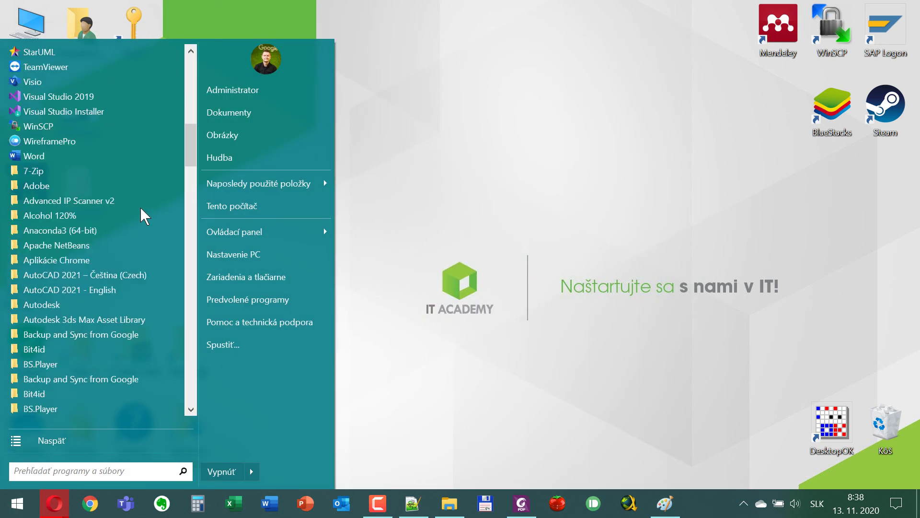
scroll(140, 207, "down", 10)
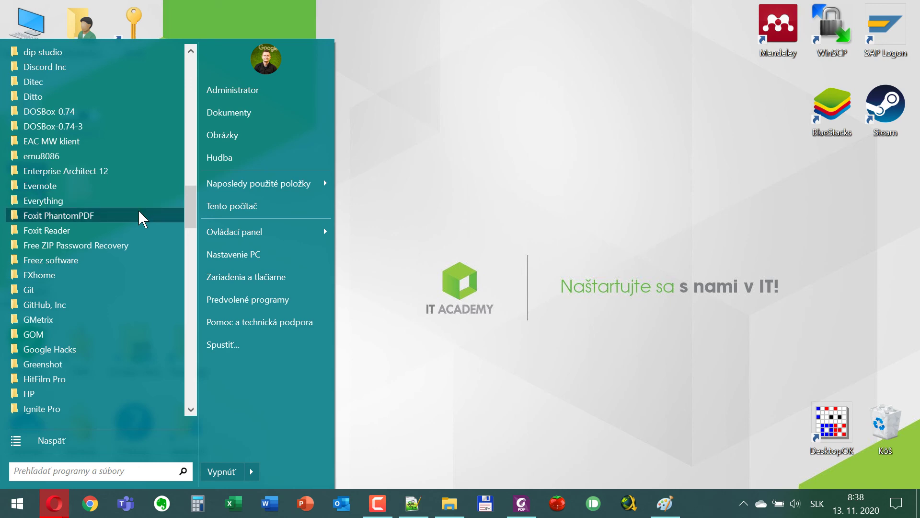
scroll(137, 214, "down", 5)
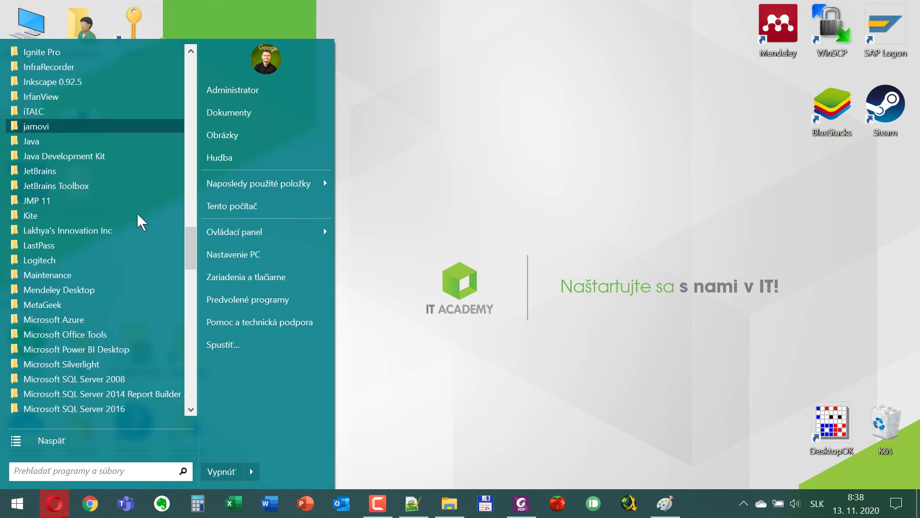
scroll(122, 177, "down", 2)
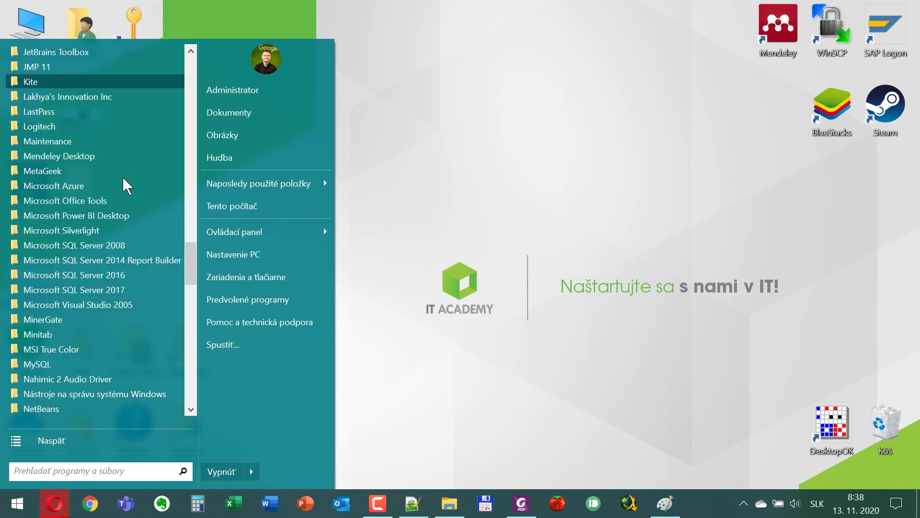
scroll(123, 176, "down", 2)
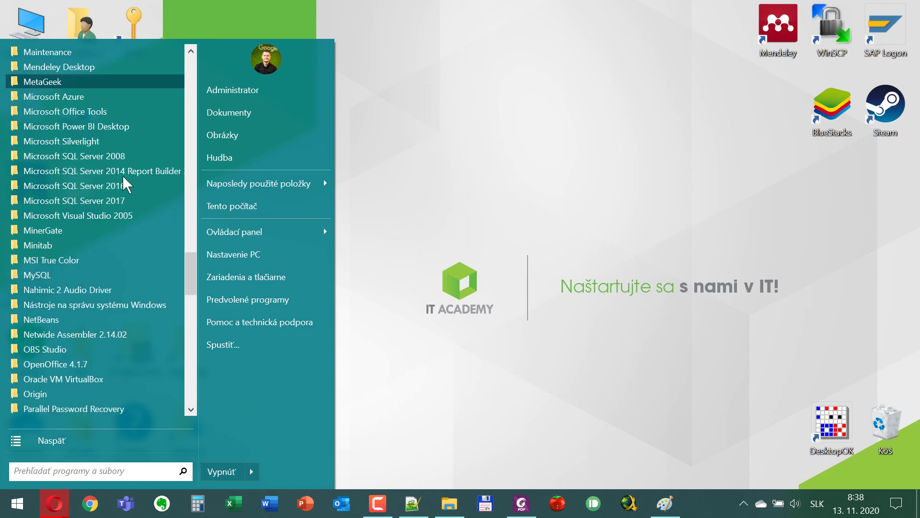
scroll(98, 104, "down", 6)
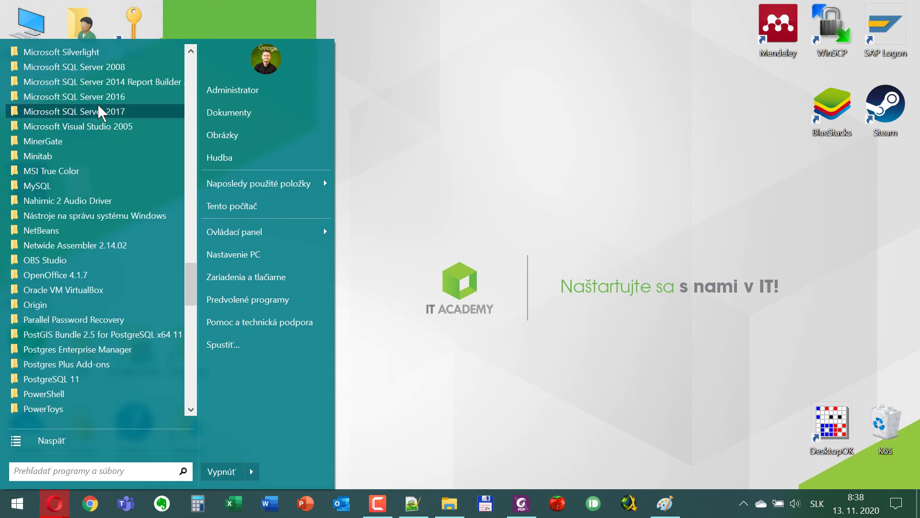
scroll(98, 105, "down", 5)
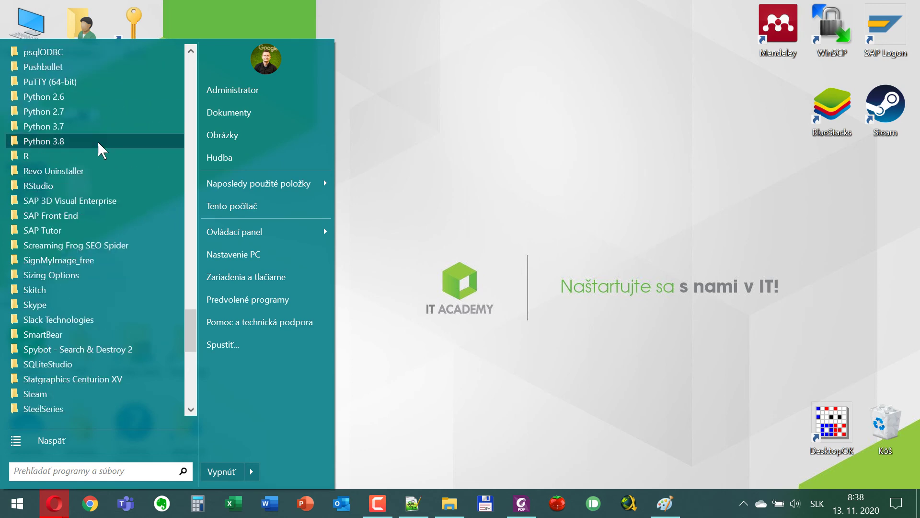
Step: Search the Start menu's programs and files for "ore" and clear the search text
left_click(70, 473)
type("ore")
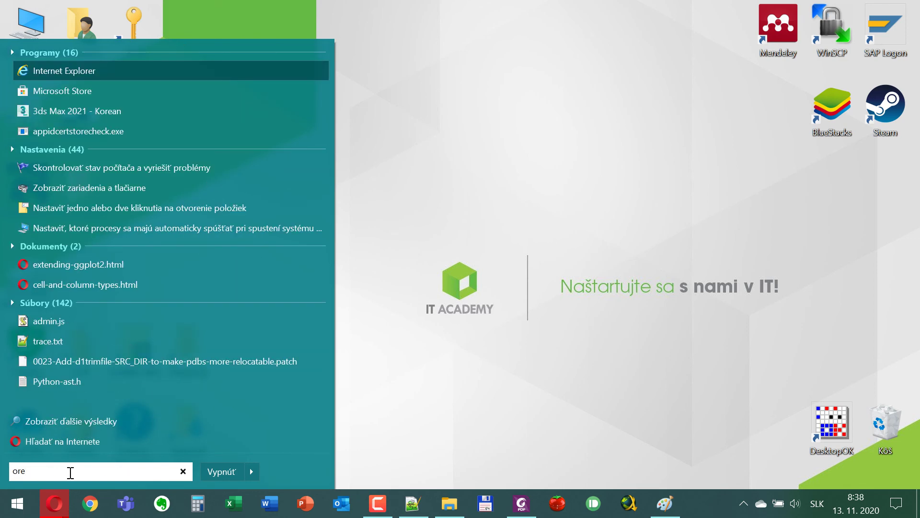
key("BackSpace")
key("BackSpace")
key("BackSpace")
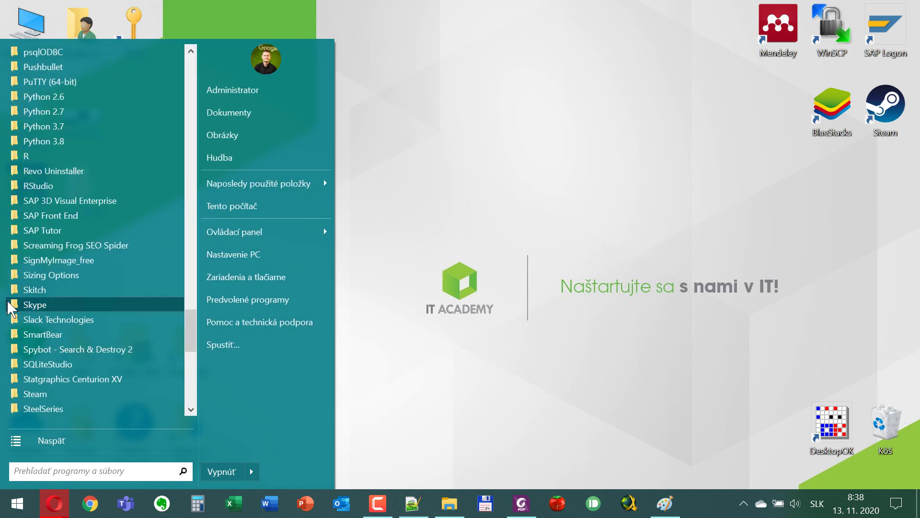
Step: Check the program list again from the S folders back up to the Microsoft Teams entry, and close the Start menu
scroll(14, 287, "up", 4)
scroll(24, 241, "up", 4)
scroll(61, 234, "up", 5)
scroll(77, 143, "up", 5)
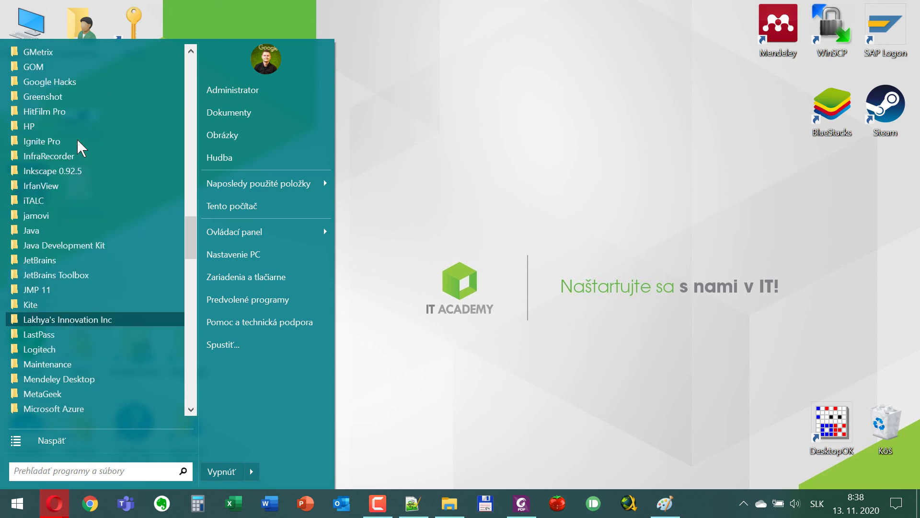
scroll(77, 139, "up", 8)
scroll(76, 139, "up", 8)
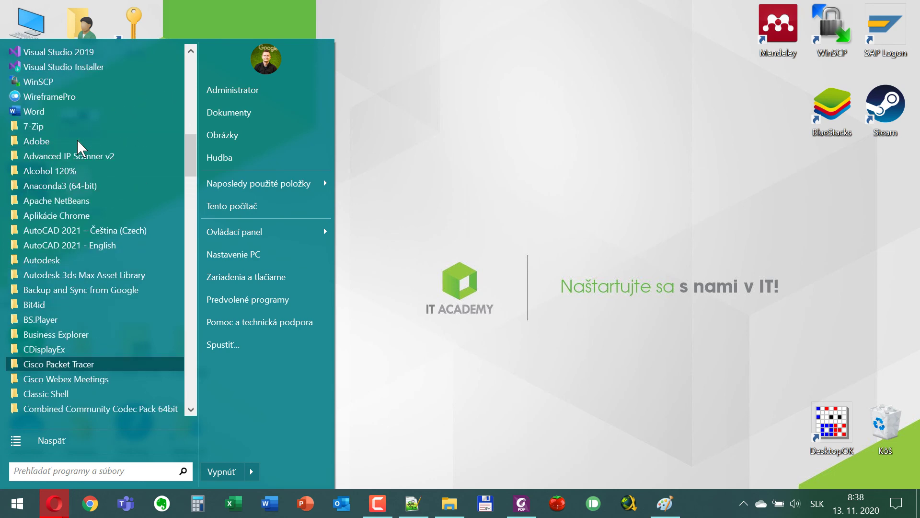
scroll(77, 139, "up", 5)
scroll(77, 140, "up", 2)
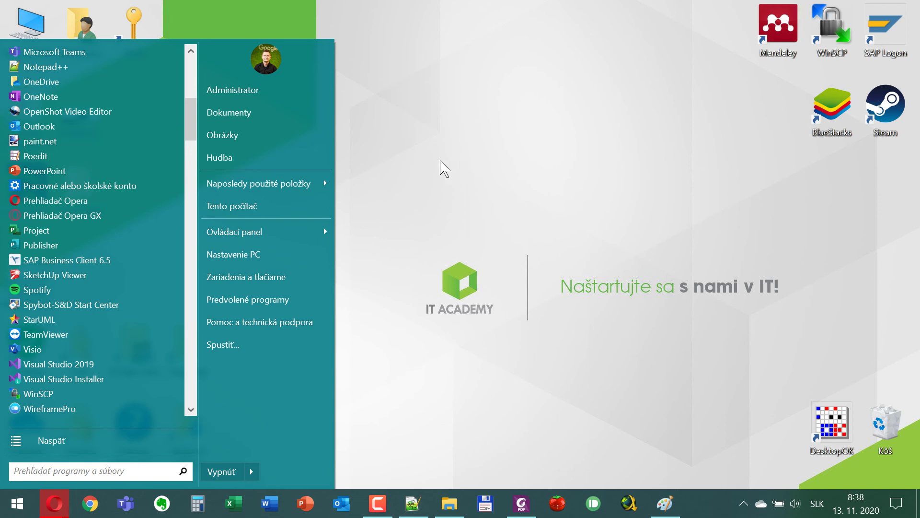
left_click(360, 198)
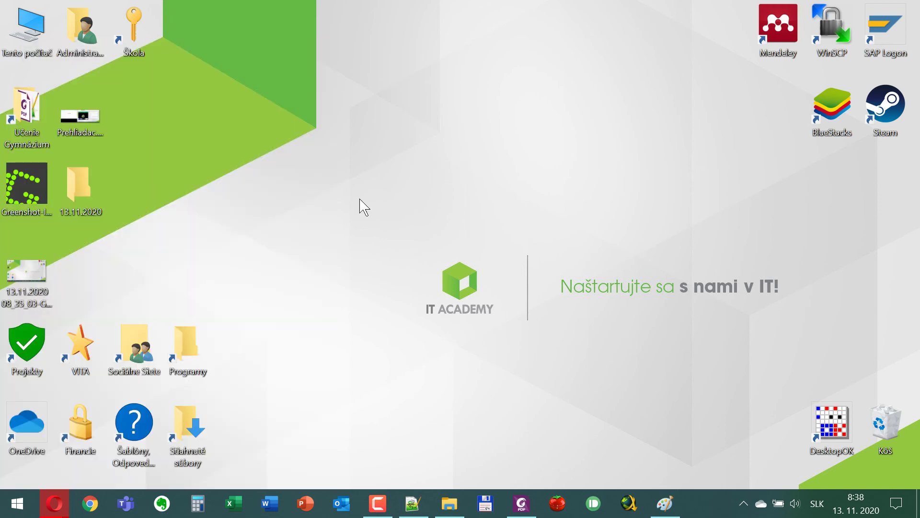
Step: Switch to Excel and create a blank workbook
left_click(240, 504)
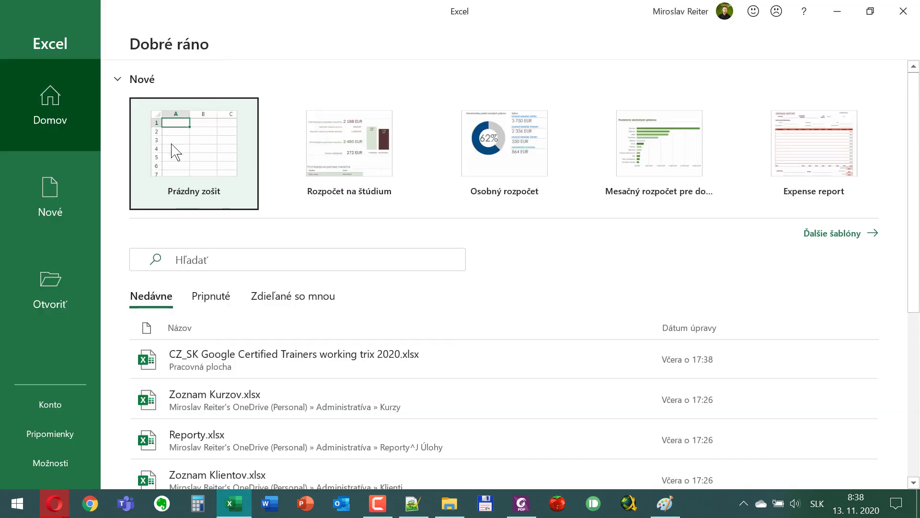
left_click(176, 125)
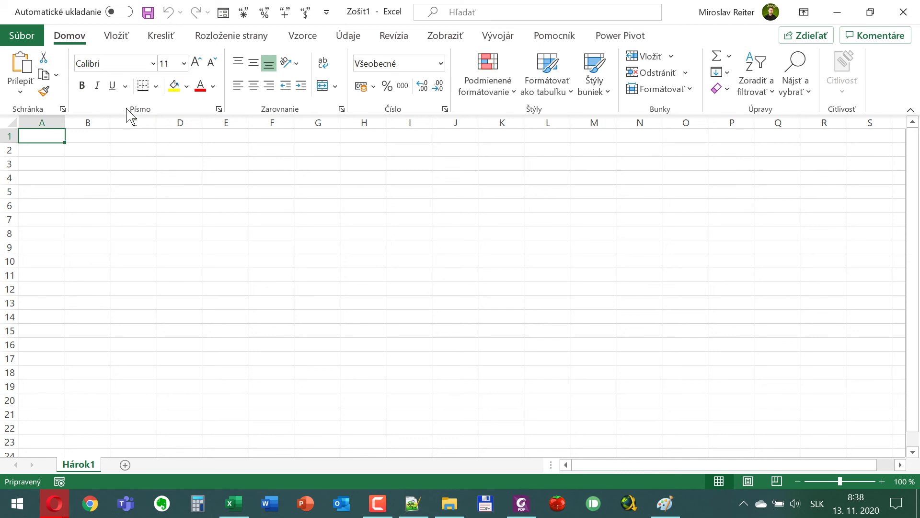
Step: Insert a screen clipping of the desktop's upper-left corner, about 7.7 cm wide and 8.6 cm high, and move it to cell B4
left_click(117, 35)
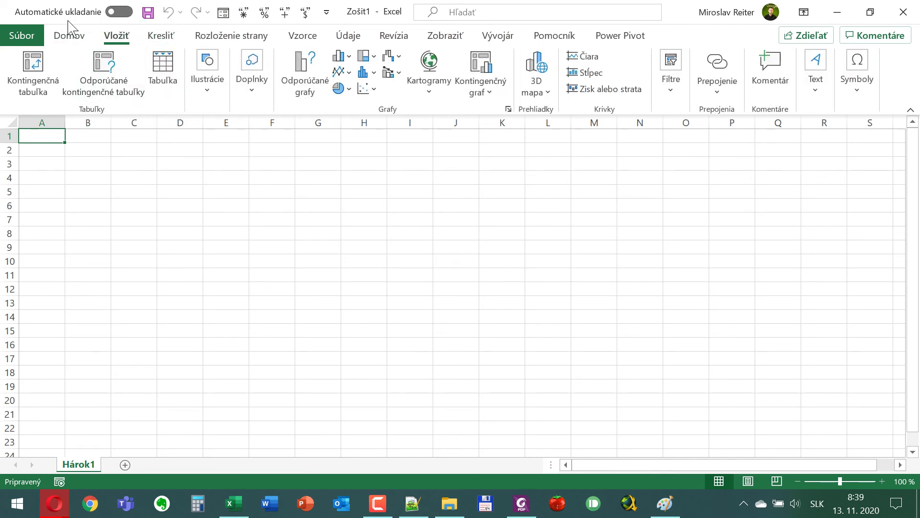
left_click(203, 91)
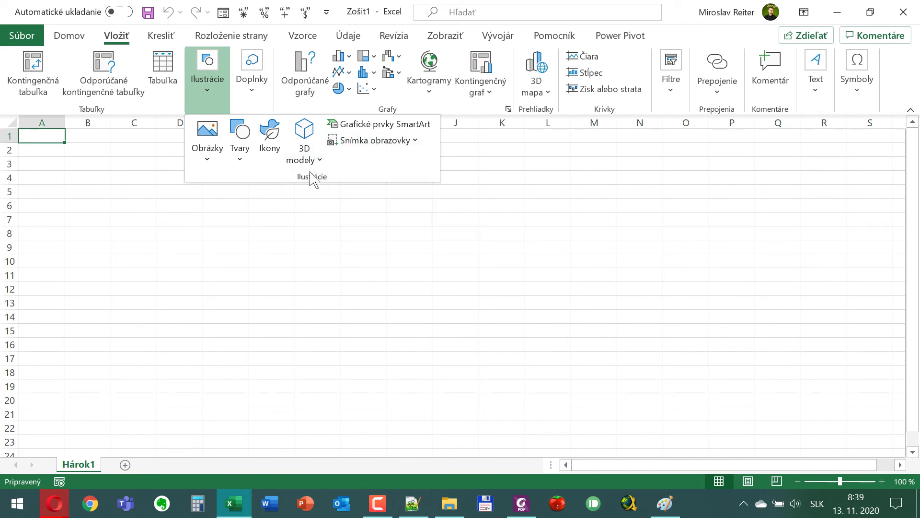
left_click(400, 143)
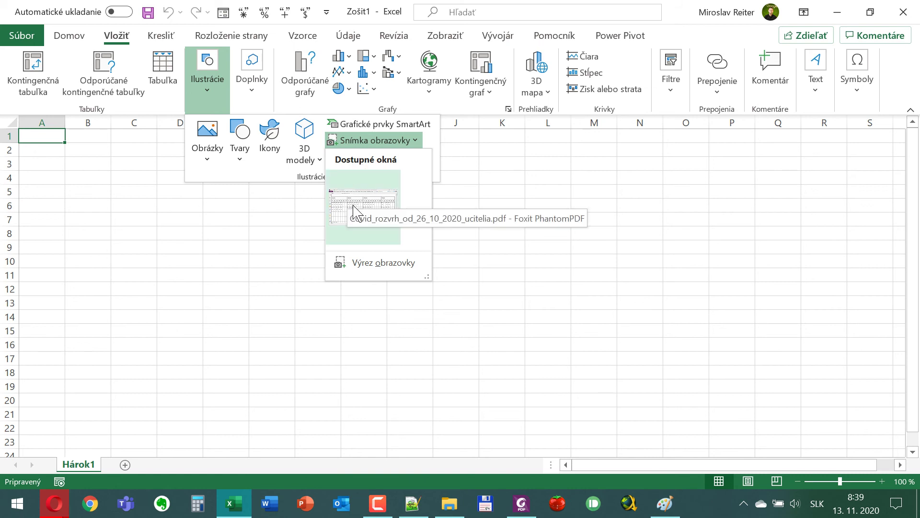
left_click(377, 265)
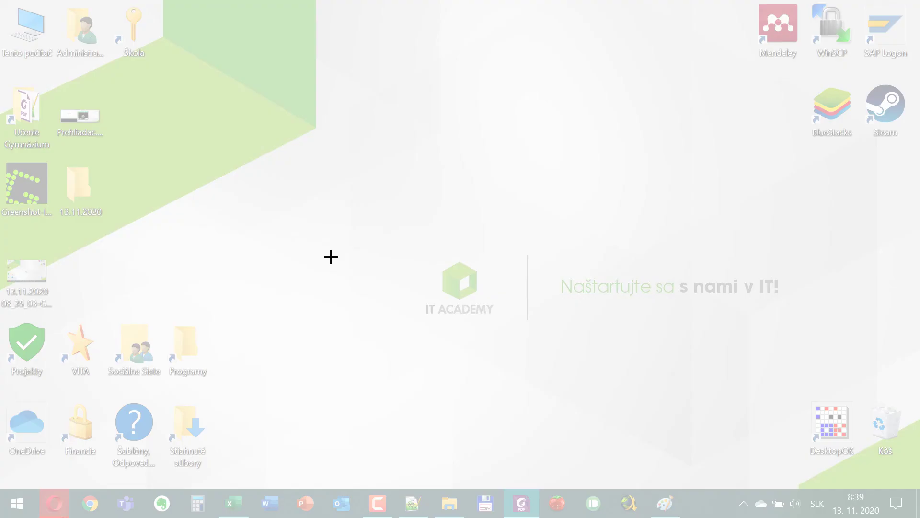
left_click_drag(1, 2, 210, 234)
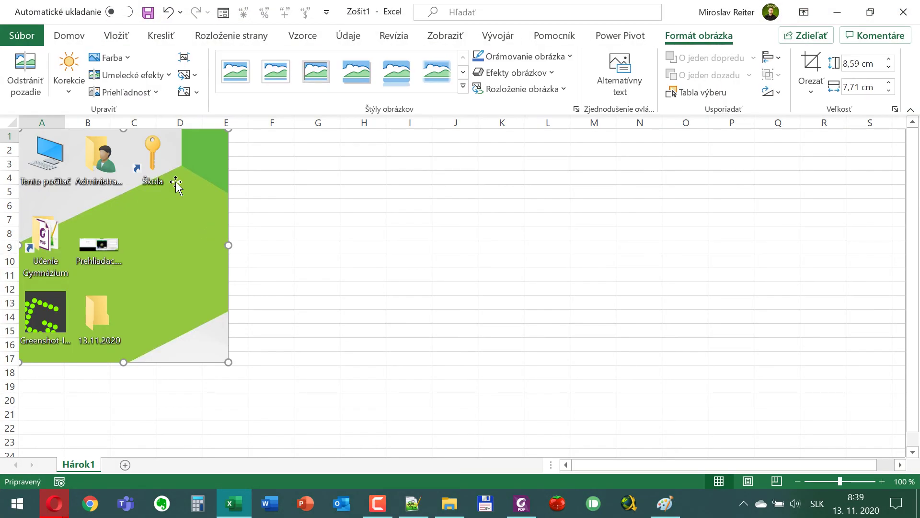
left_click_drag(106, 208, 147, 251)
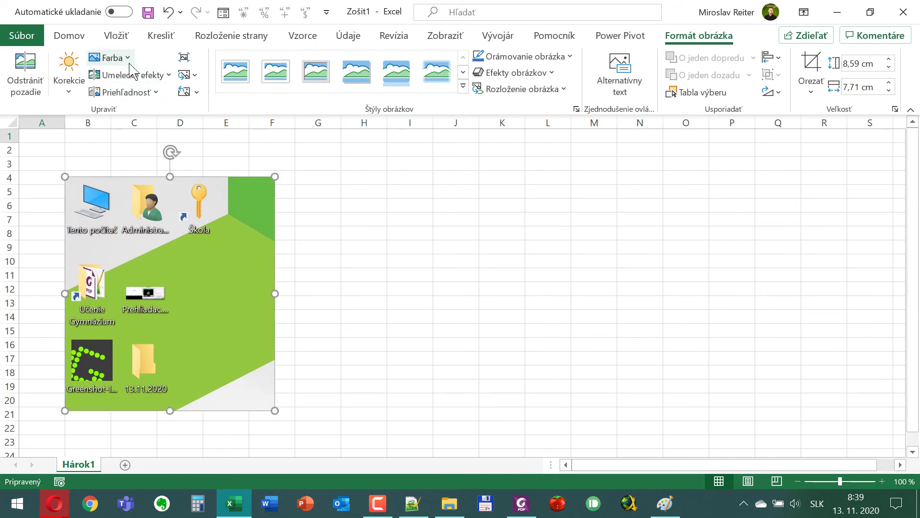
Step: Insert a screenshot of the open Foxit PhantomPDF window and arrange it beside the desktop clipping
left_click(116, 36)
left_click(214, 94)
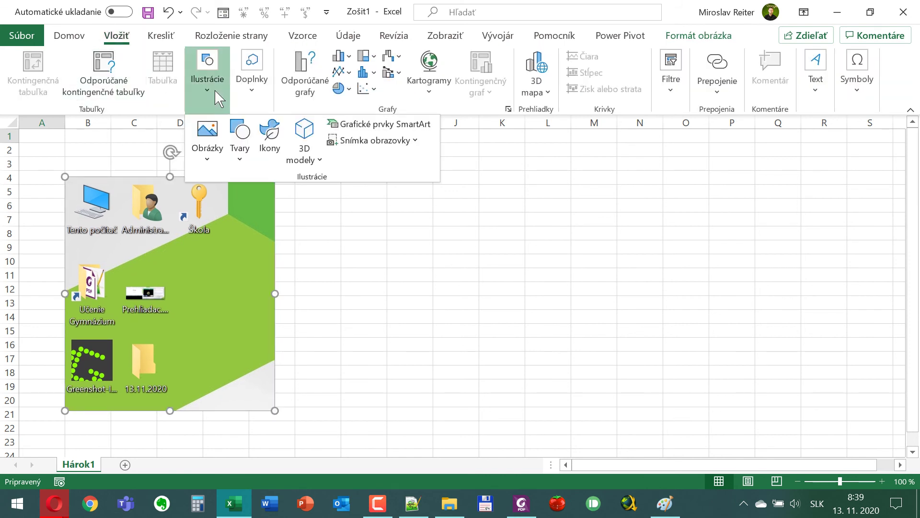
left_click(416, 141)
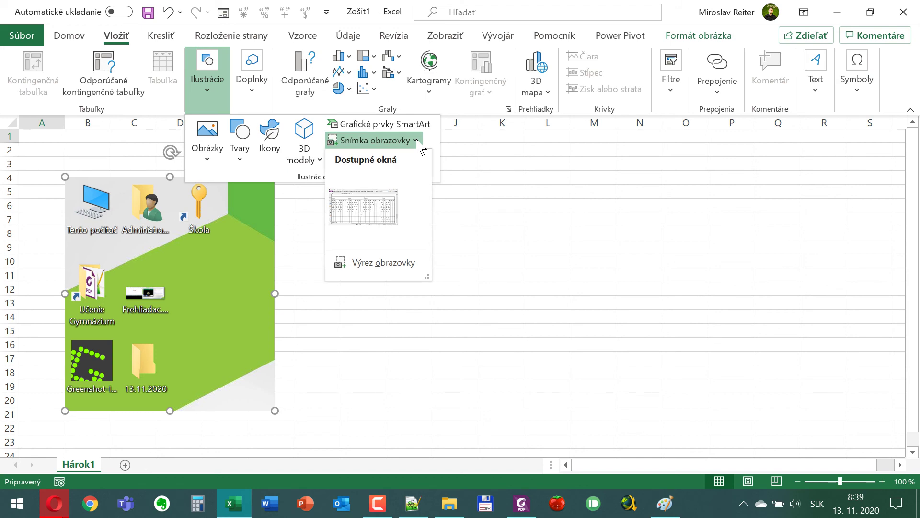
left_click(362, 211)
left_click_drag(246, 148, 509, 177)
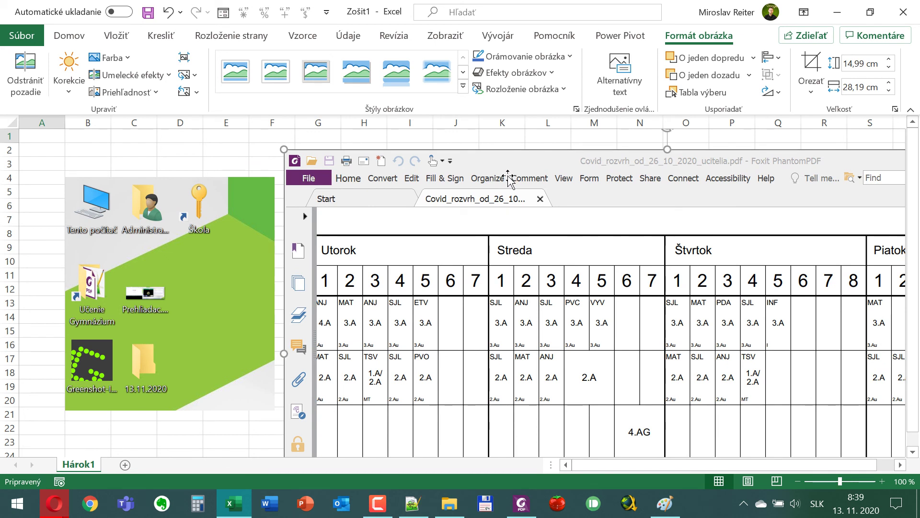
left_click_drag(221, 236, 219, 205)
left_click_drag(483, 170, 491, 161)
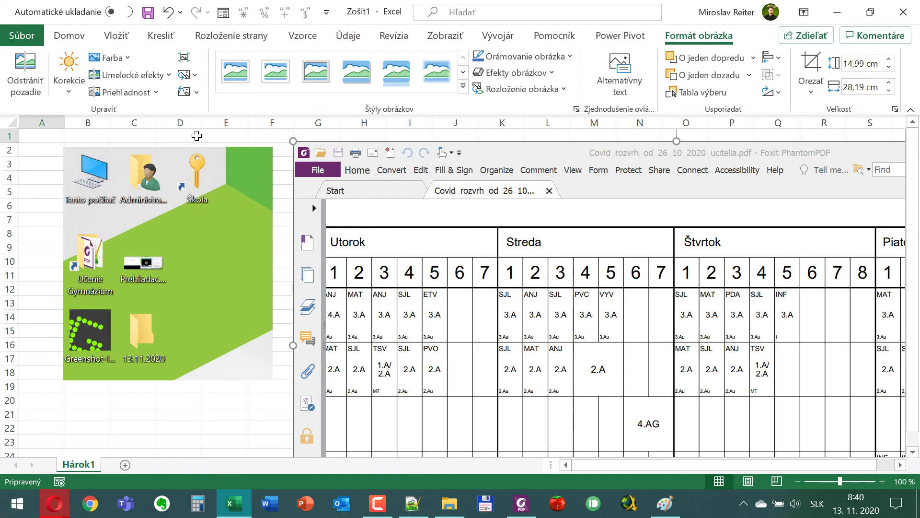
Step: Search the Start menu for the snipping tool using "snímk" and "sni", and close the results
left_click(17, 503)
type("sn")
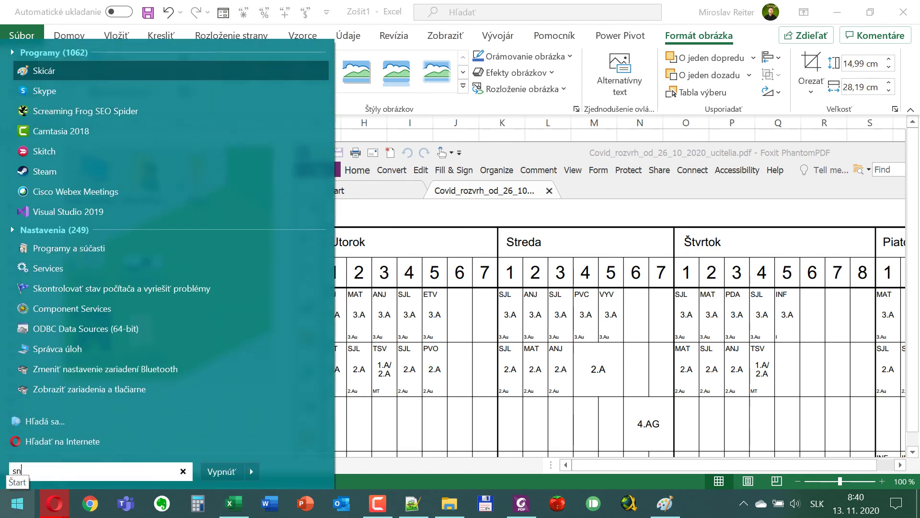
type("ímk")
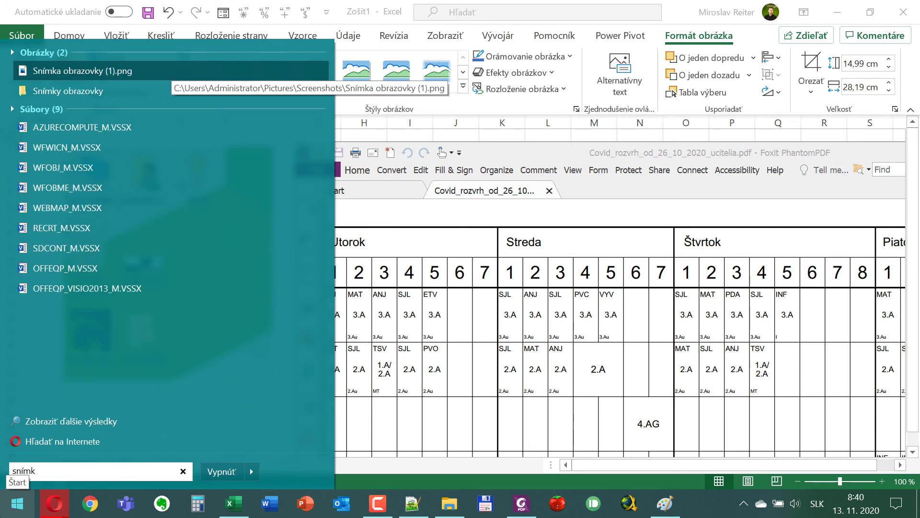
key("BackSpace")
key("BackSpace")
key("BackSpace")
type("i")
key("BackSpace")
key("BackSpace")
key("BackSpace")
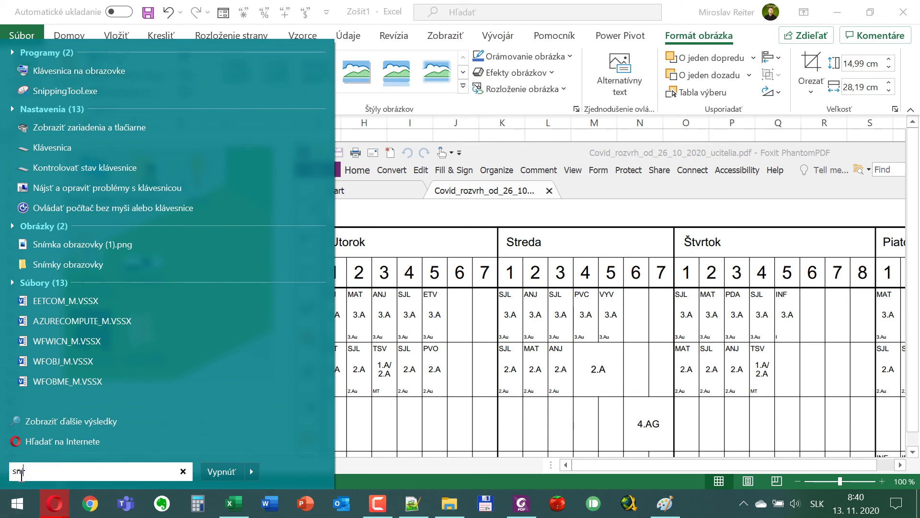
left_click(11, 510)
Step: Browse all installed programs down to the Príslušenstvo folder and open Nástroj na vystrihovanie from it
left_click(10, 510)
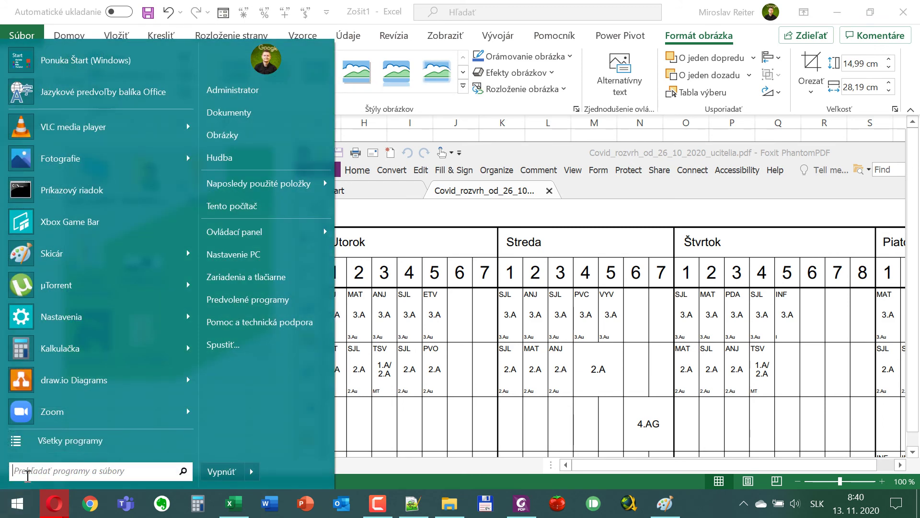
left_click(43, 439)
scroll(108, 225, "up", 6)
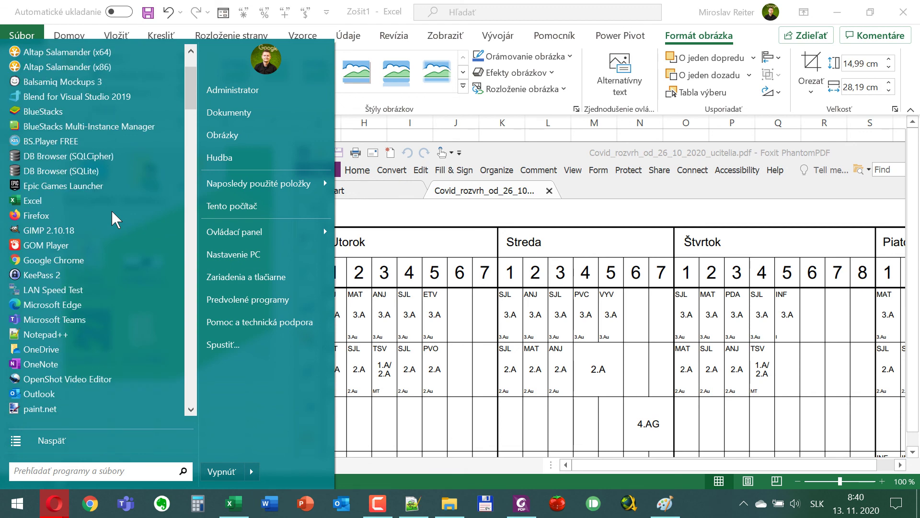
scroll(113, 212, "down", 6)
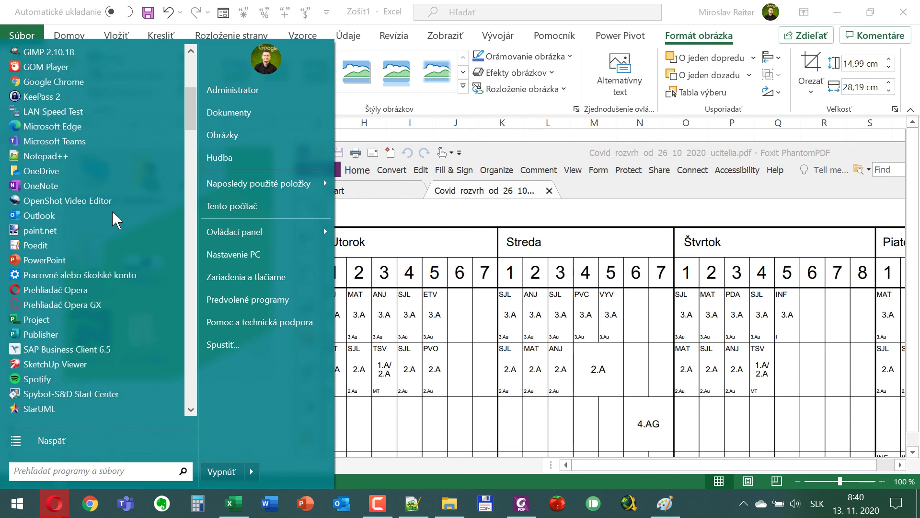
scroll(112, 213, "down", 8)
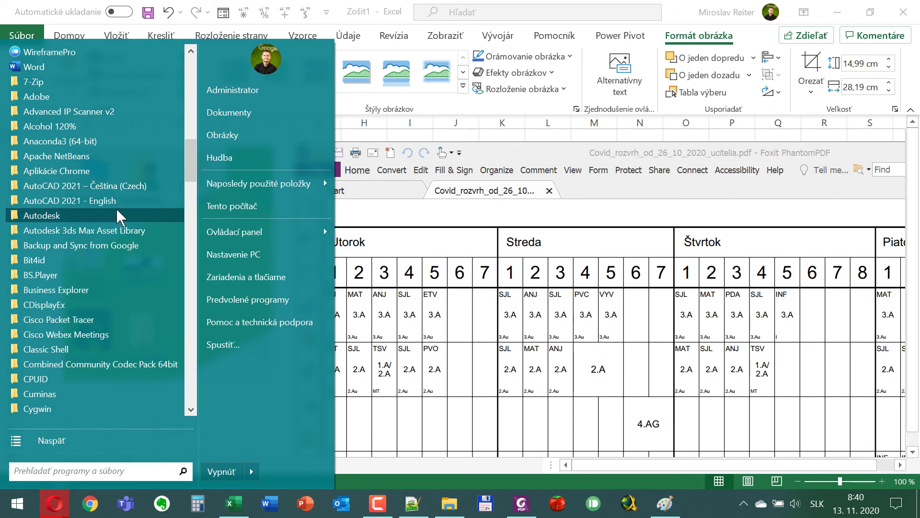
scroll(116, 211, "down", 6)
scroll(114, 206, "down", 5)
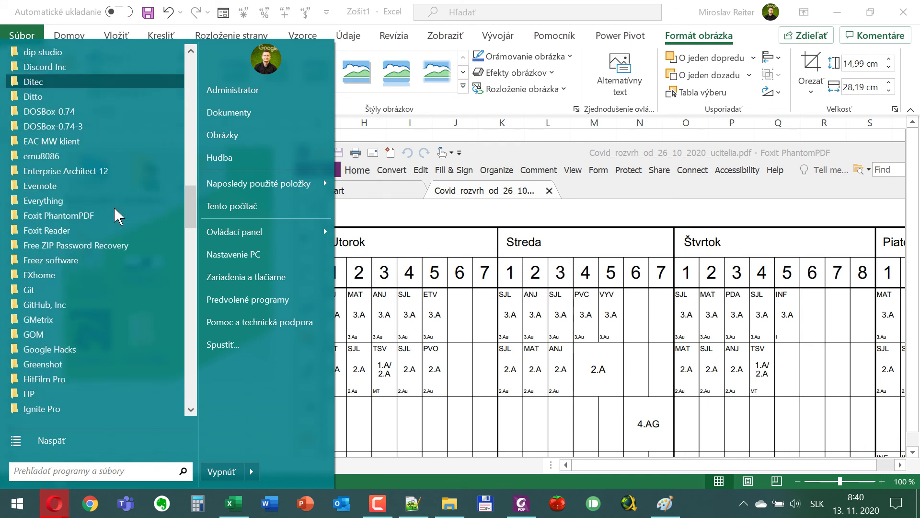
scroll(113, 207, "down", 5)
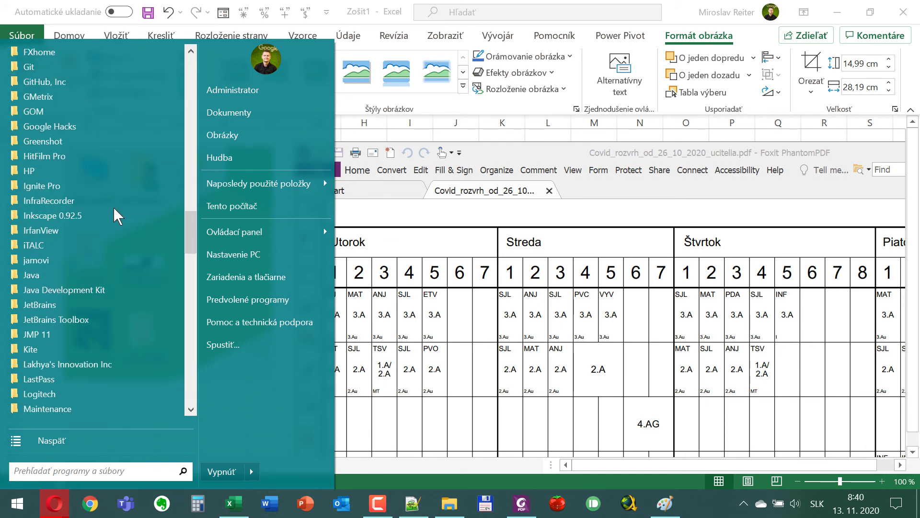
scroll(107, 214, "down", 5)
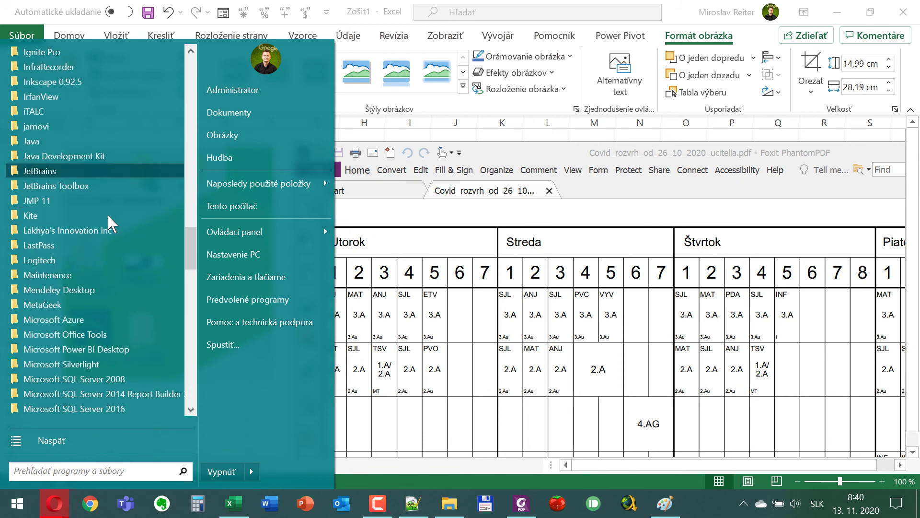
scroll(108, 214, "down", 6)
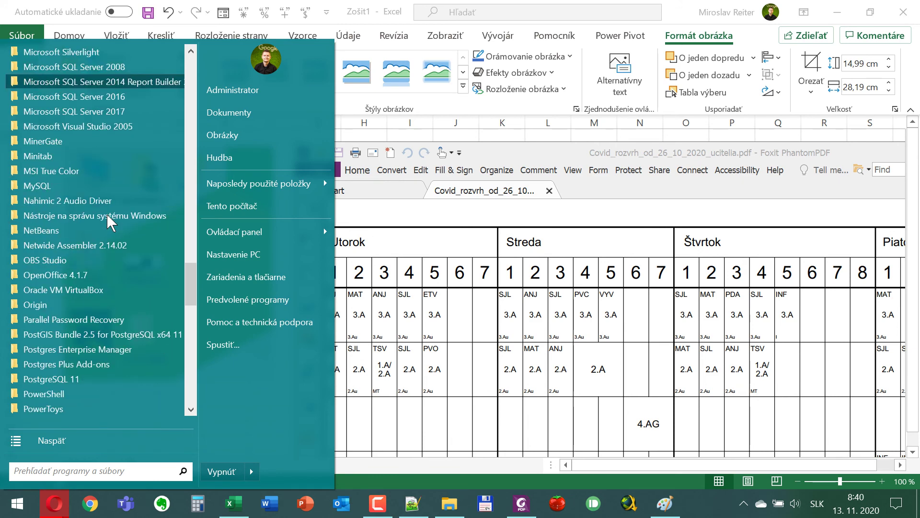
scroll(107, 214, "down", 1)
left_click(66, 260)
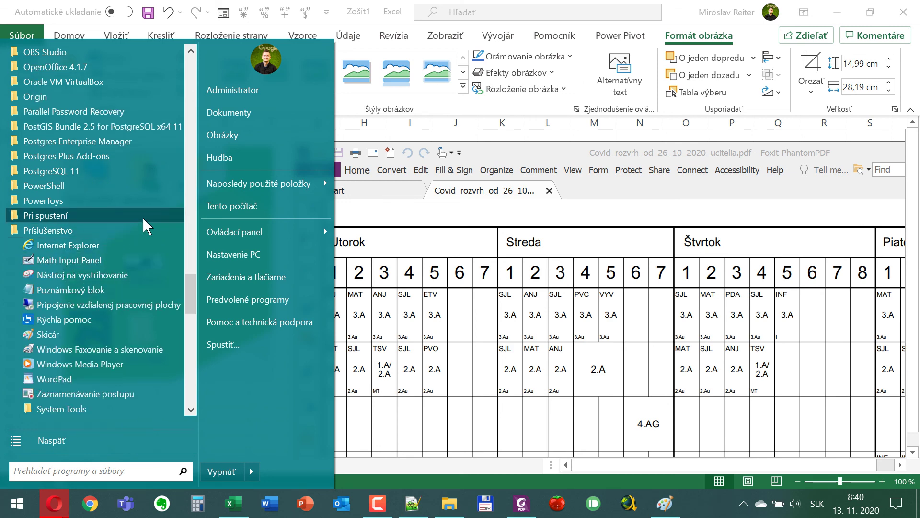
scroll(135, 220, "down", 1)
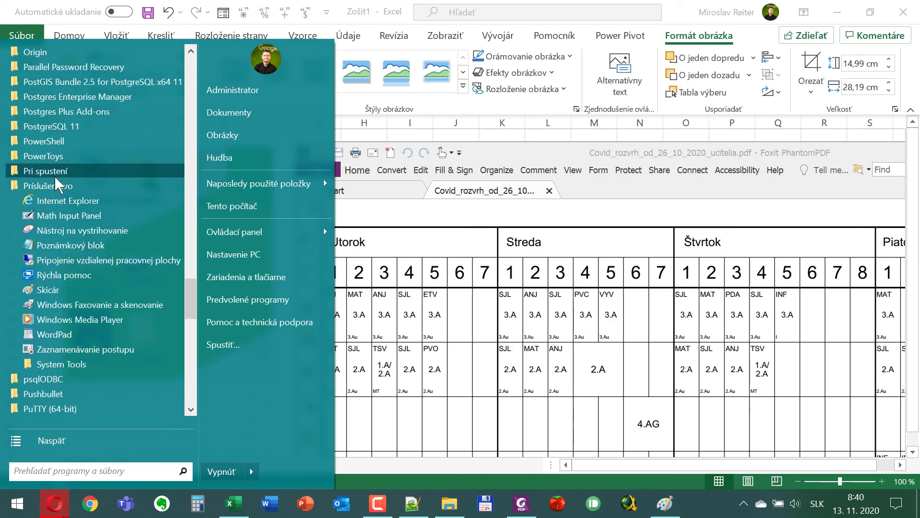
left_click(99, 231)
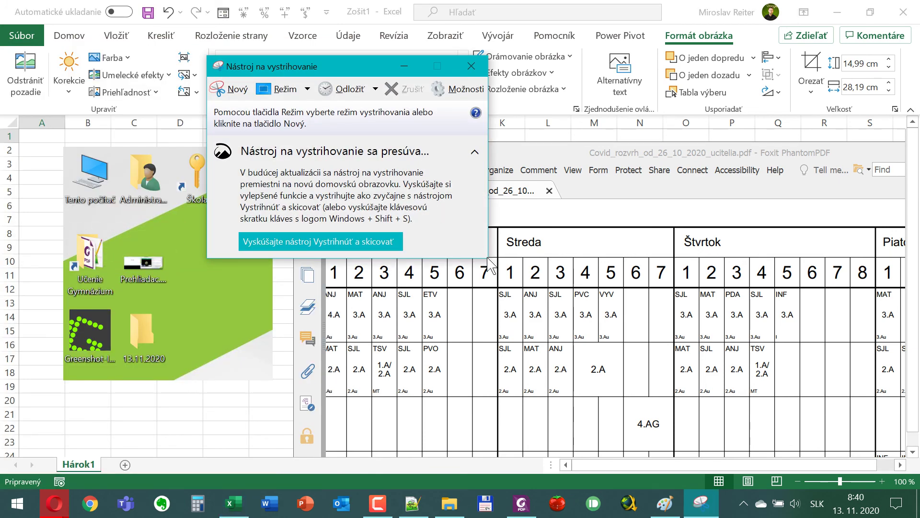
left_click_drag(391, 63, 430, 66)
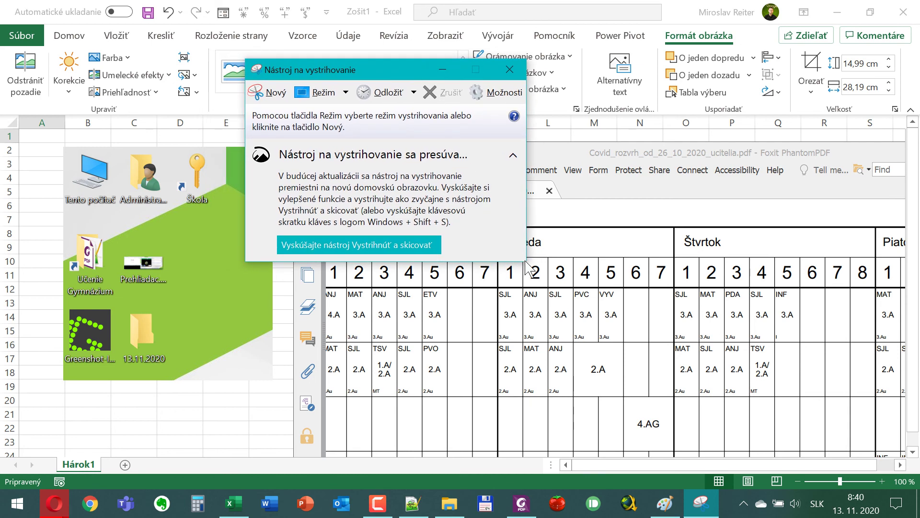
Step: Search the original Windows Start menu for "vystr", open Nástroj na vystrihovanie from the results, and reposition its window
left_click(18, 503)
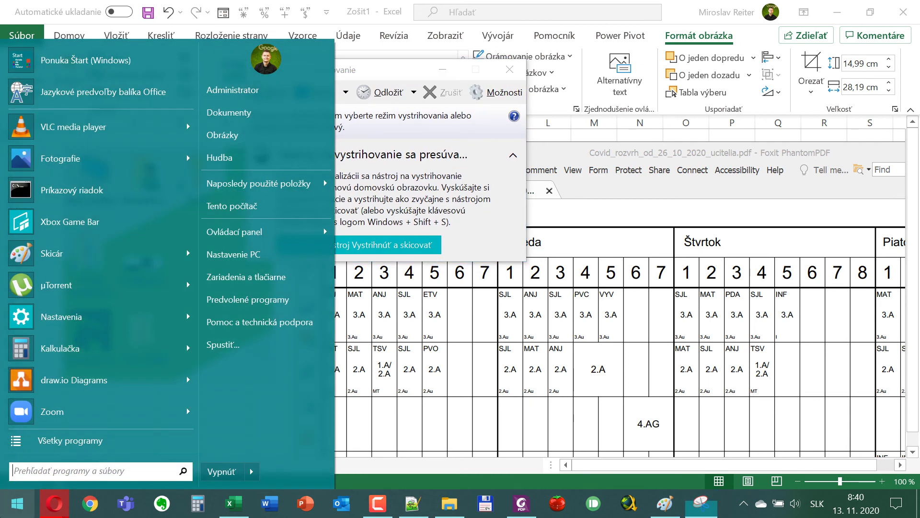
left_click(67, 55)
key("super")
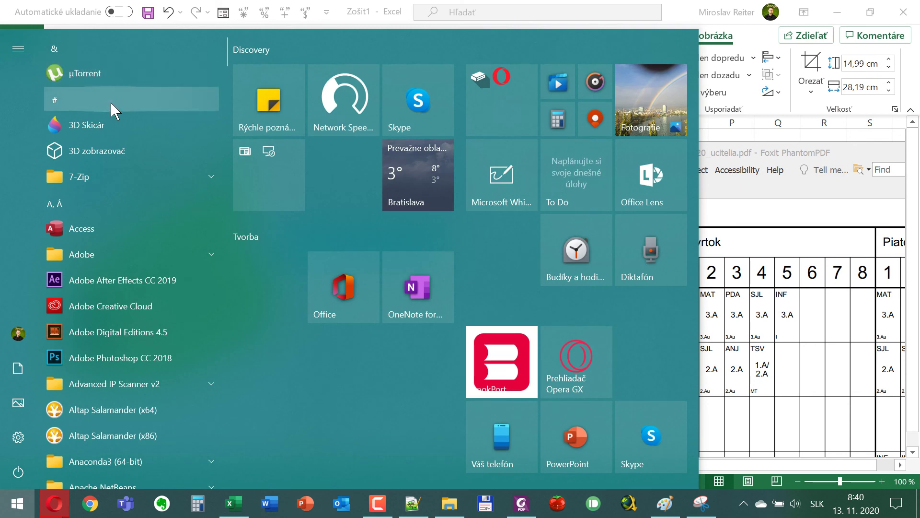
type("vystr")
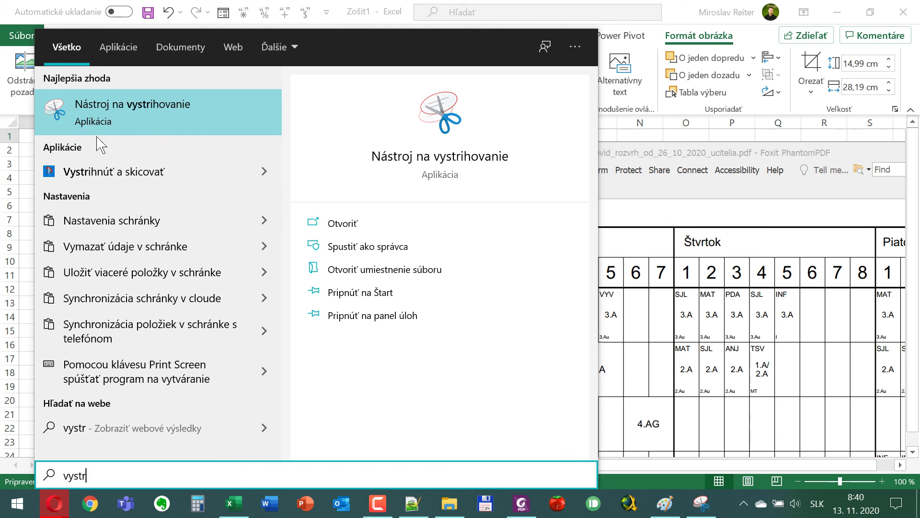
left_click(128, 125)
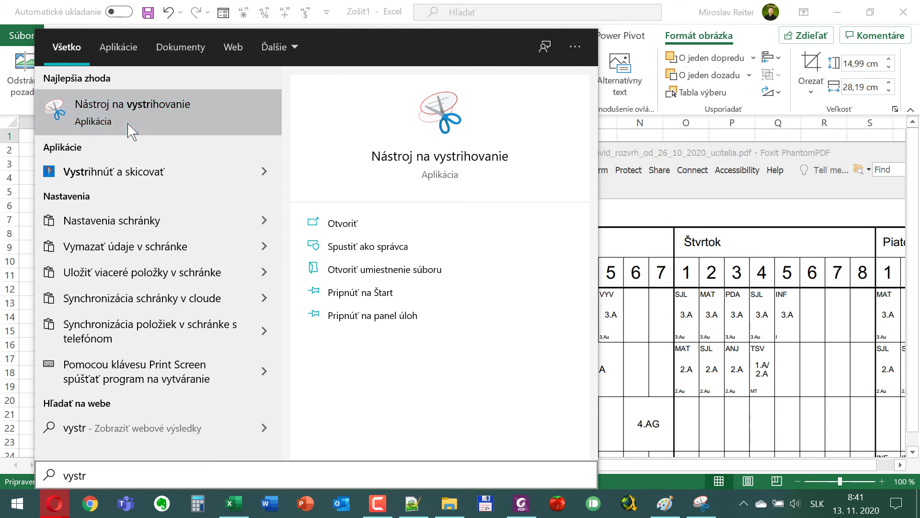
left_click_drag(395, 103, 348, 127)
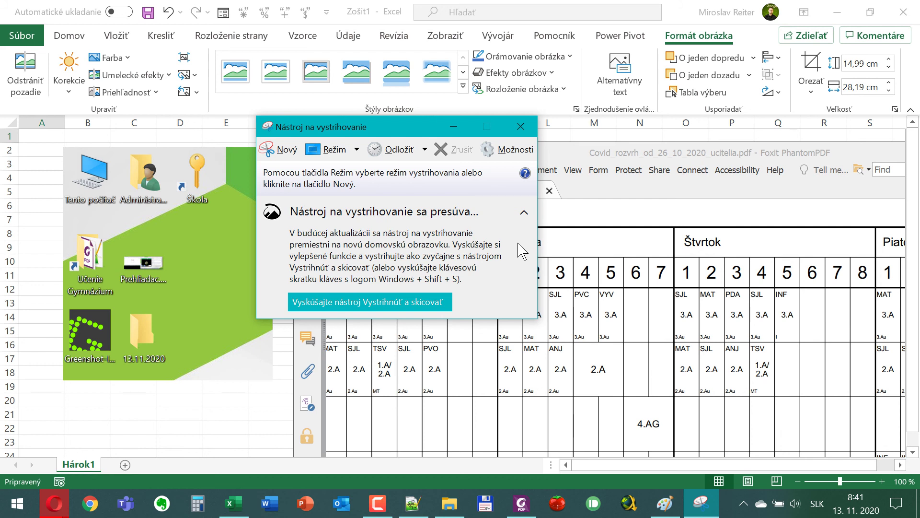
left_click(283, 153)
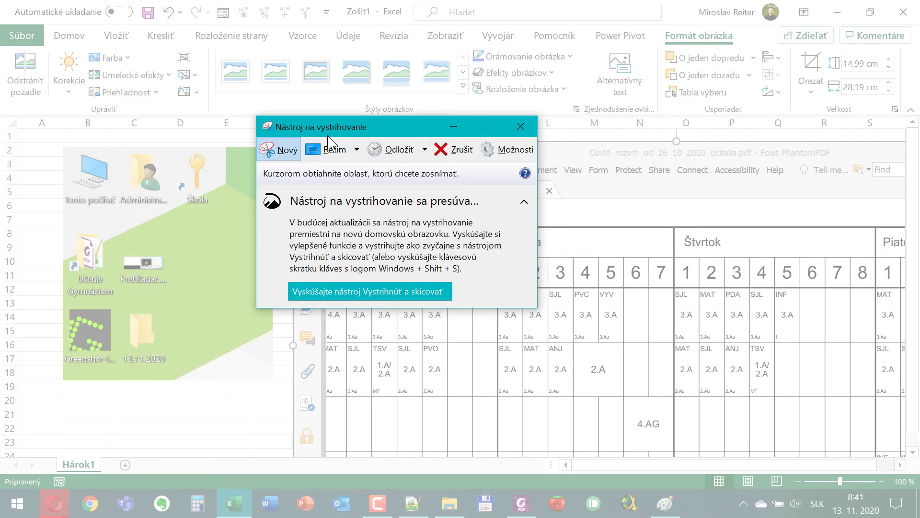
left_click(284, 152)
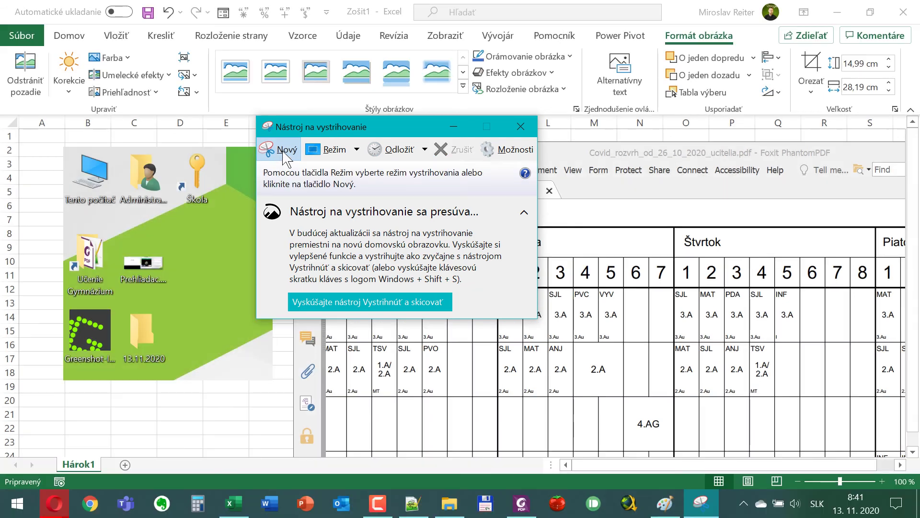
left_click(356, 150)
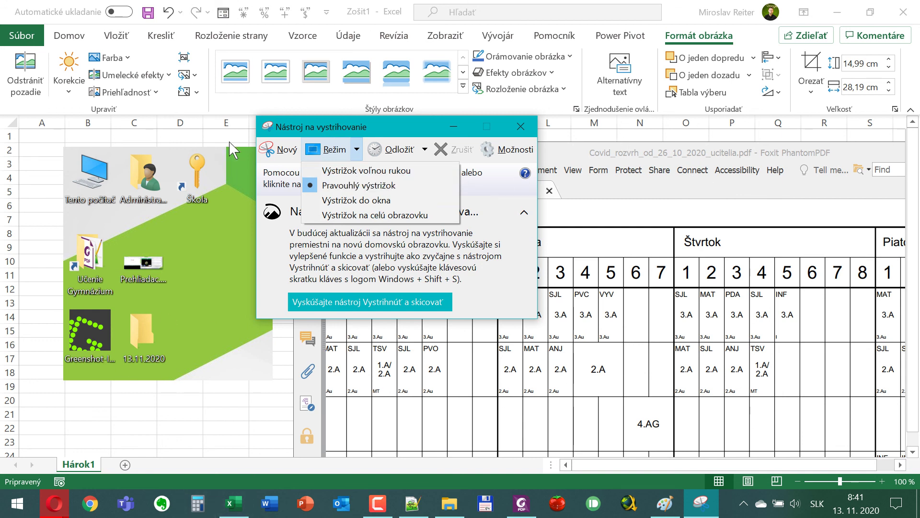
Step: Capture the entire screen with the mode Výstrižok na celú obrazovku
left_click_drag(397, 121, 426, 150)
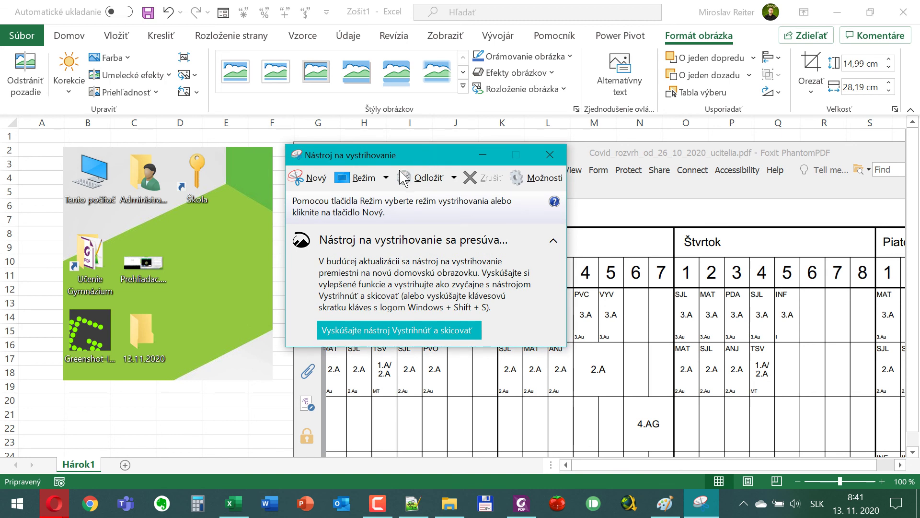
left_click(387, 178)
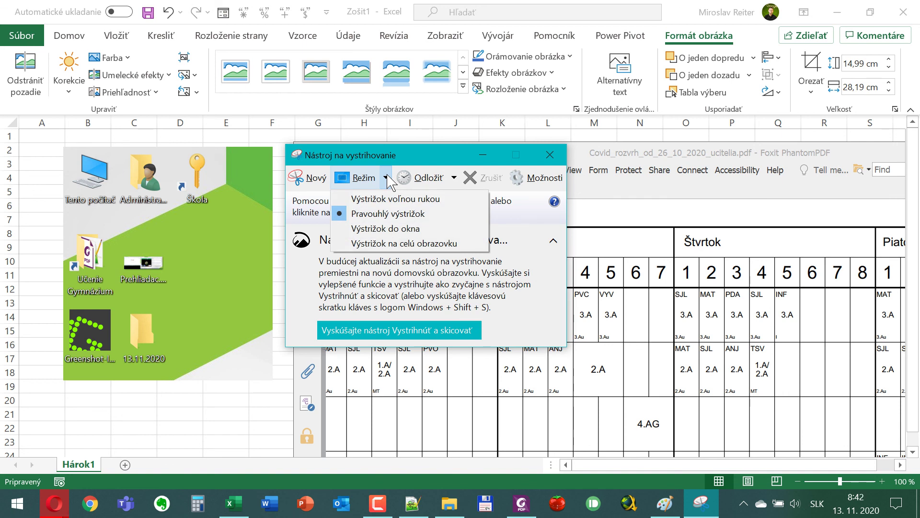
left_click(388, 245)
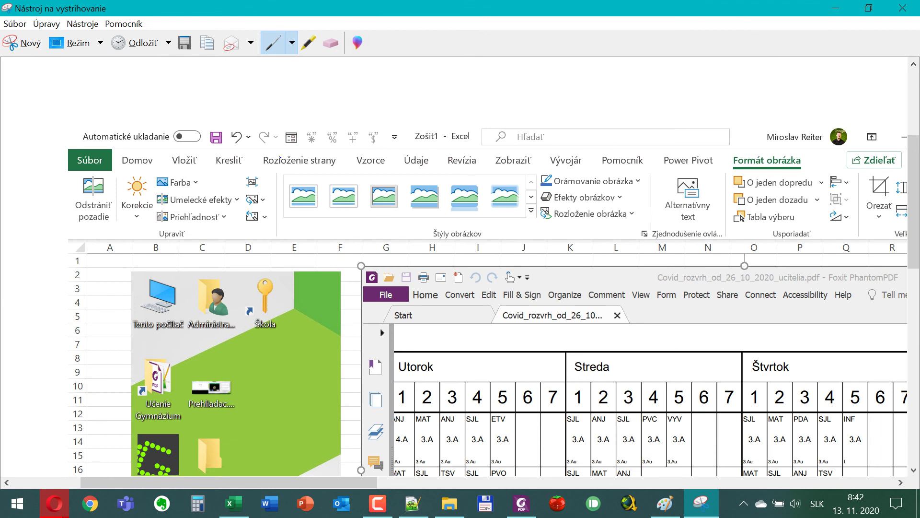
Step: Circle the picture styles gallery with the blue pen and highlight Orámovanie obrázka and Efekty obrázkov in yellow
mouse_move(269, 207)
left_mouse_down()
mouse_move(482, 258)
mouse_move(493, 166)
mouse_move(287, 179)
left_mouse_up()
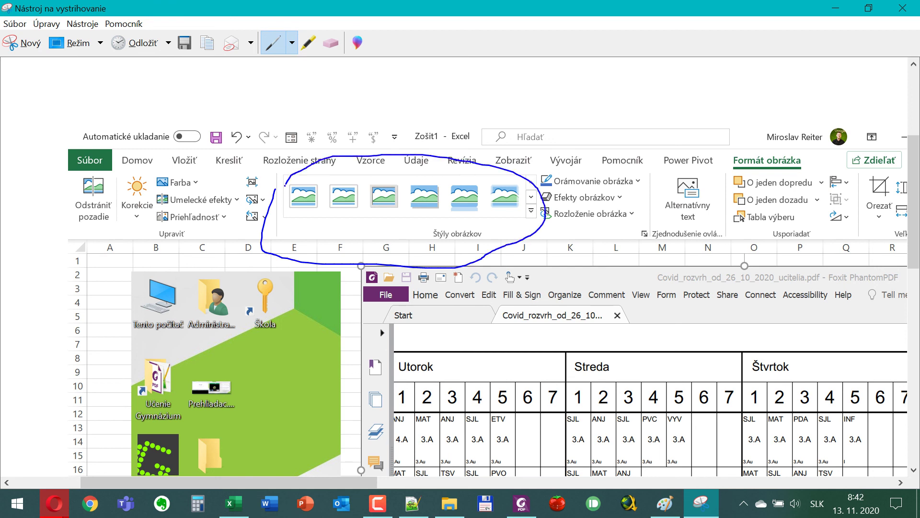
left_click(309, 43)
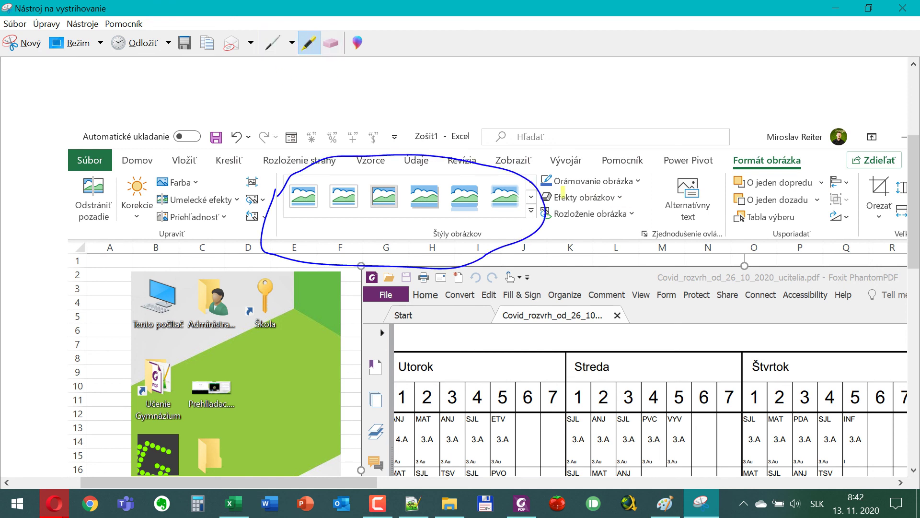
left_click_drag(558, 185, 624, 184)
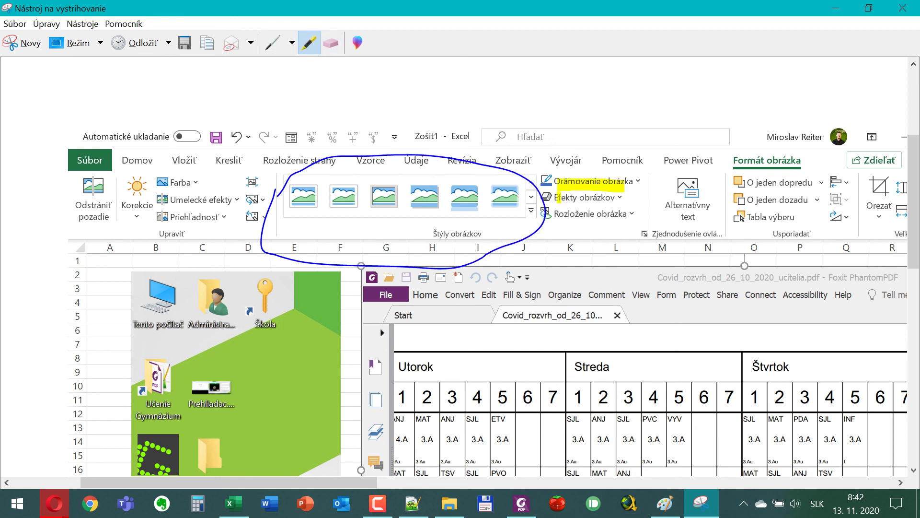
left_click_drag(558, 198, 619, 199)
Step: Erase the blue circle and both yellow highlights from the snip
left_click(330, 43)
left_click(388, 157)
left_click(575, 185)
left_click(580, 197)
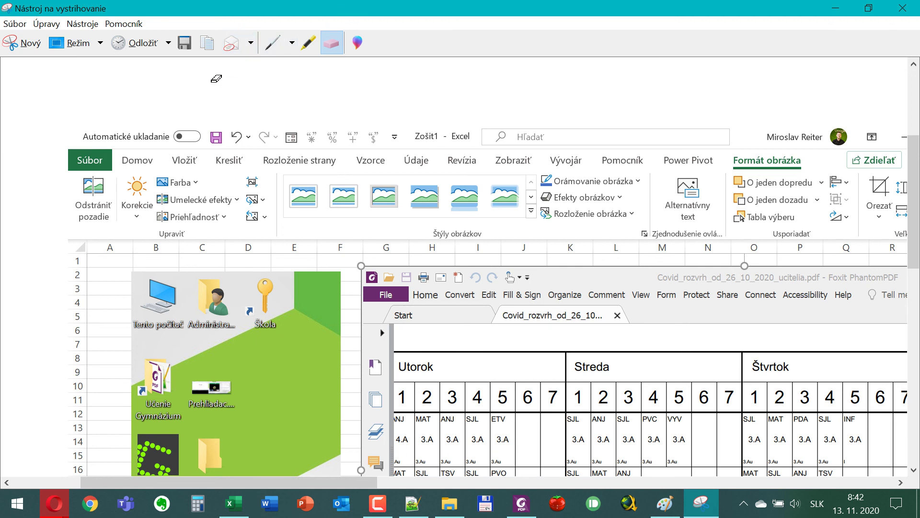
Step: With the red pen, circle the Tento počítač icon, underline the Administrator folder's label, and frame the Škola icon
left_click(291, 43)
left_click(306, 63)
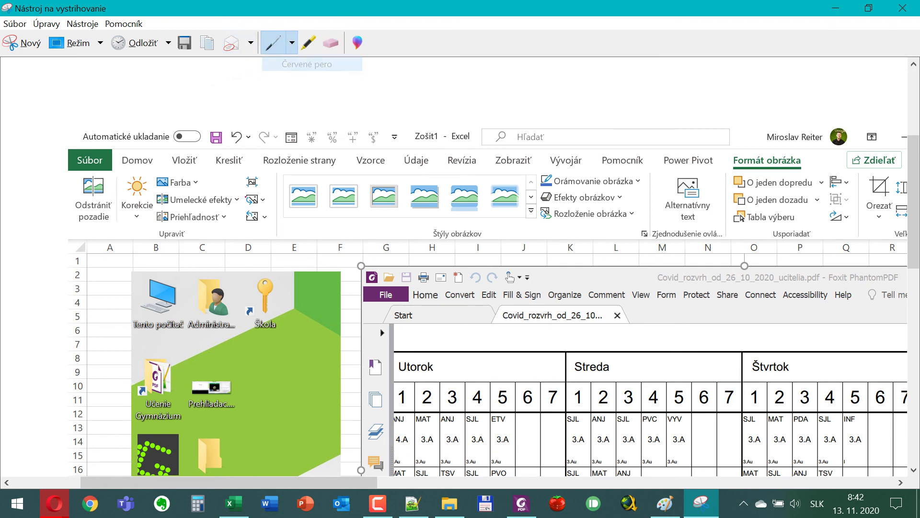
mouse_move(136, 276)
left_mouse_down()
mouse_move(126, 310)
mouse_move(180, 304)
mouse_move(114, 264)
left_mouse_up()
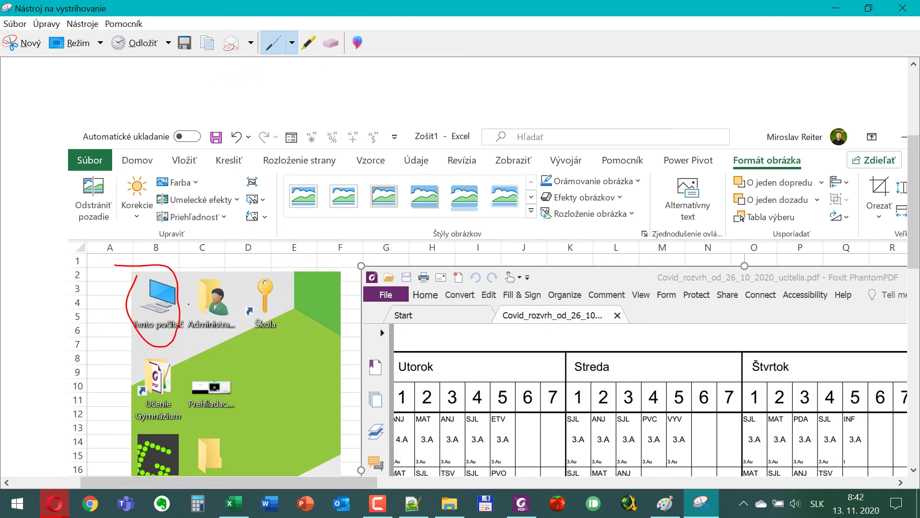
left_click_drag(188, 334, 247, 334)
mouse_move(248, 275)
left_mouse_down()
mouse_move(311, 342)
mouse_move(232, 264)
left_mouse_up()
Step: Circle the first thumbnail of the picture styles gallery with the black pen
left_click(292, 43)
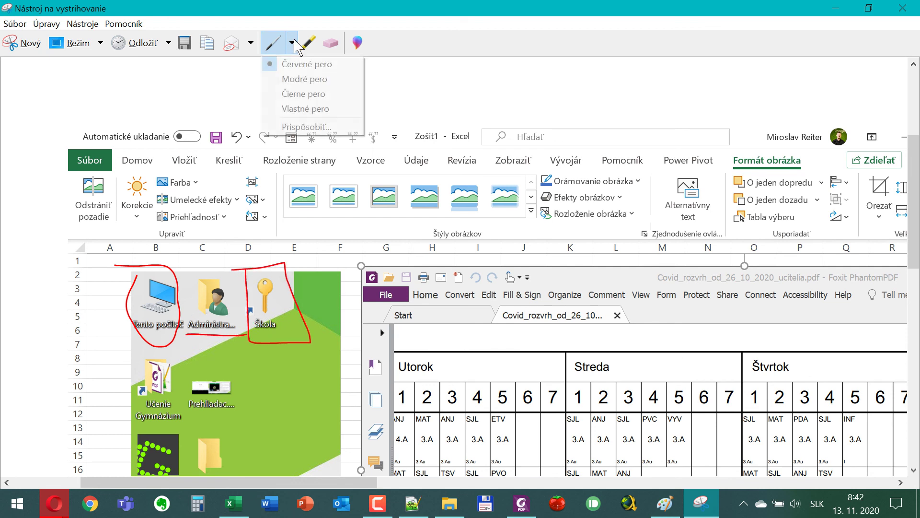
left_click(320, 95)
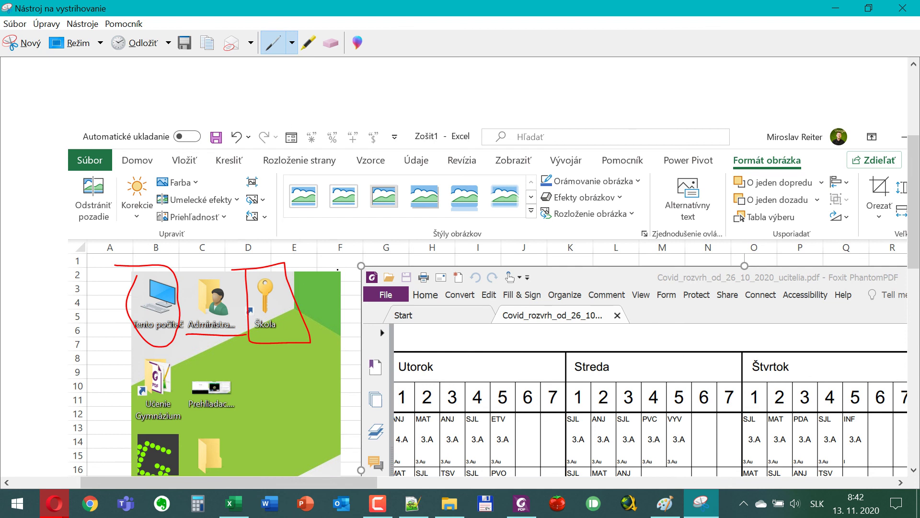
mouse_move(299, 170)
left_mouse_down()
mouse_move(326, 218)
mouse_move(290, 171)
left_mouse_up()
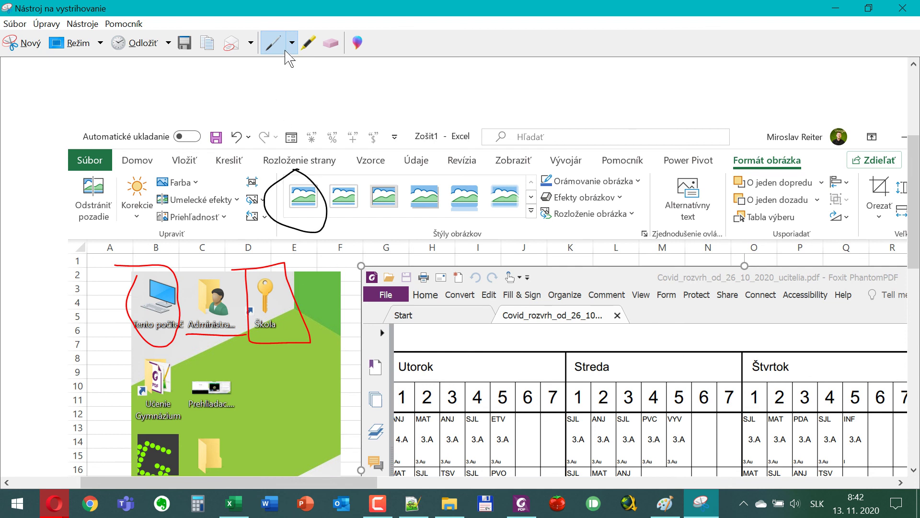
Step: Set the custom pen's thickness to Pero s hrubým hrotom, choose its tip shape, and draw a large oval around the Foxit screenshot's upper-left corner
left_click(293, 43)
left_click(307, 126)
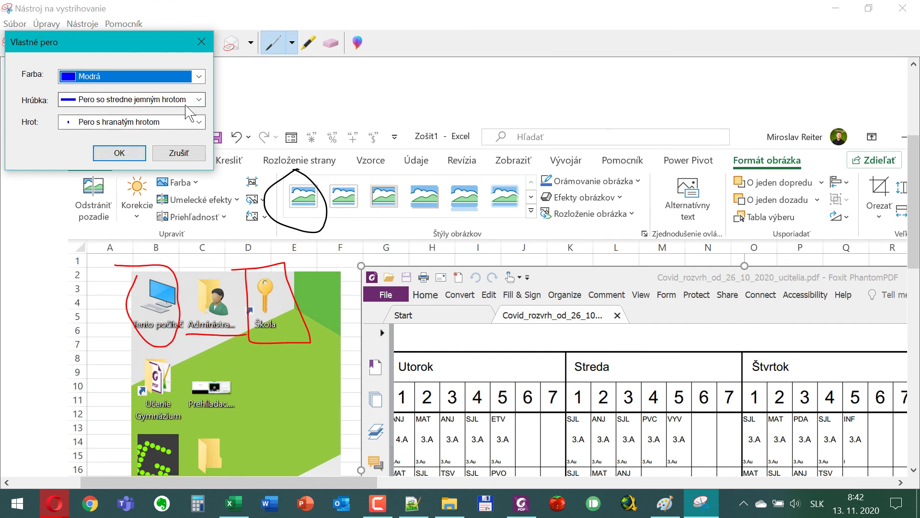
left_click(199, 99)
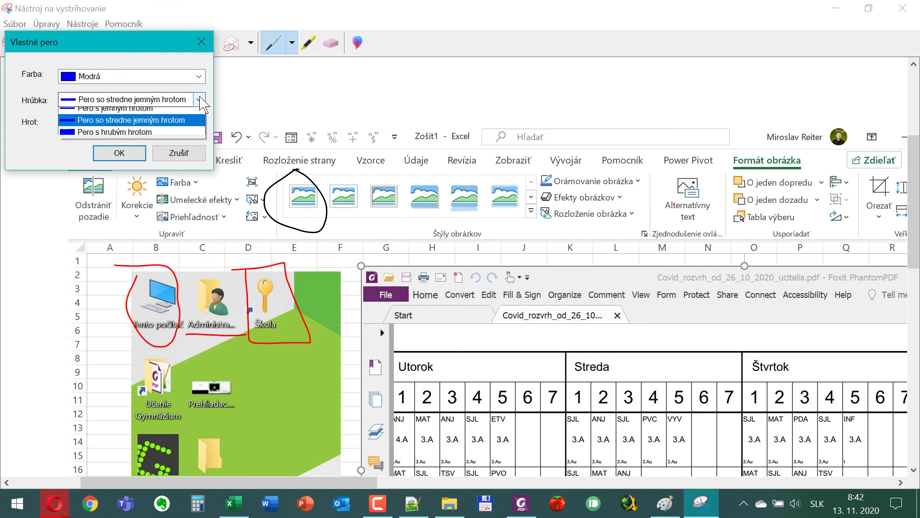
left_click(163, 137)
left_click(163, 122)
left_click(145, 148)
left_click(120, 154)
mouse_move(311, 256)
left_mouse_down()
mouse_move(418, 352)
mouse_move(296, 221)
mouse_move(303, 269)
left_mouse_up()
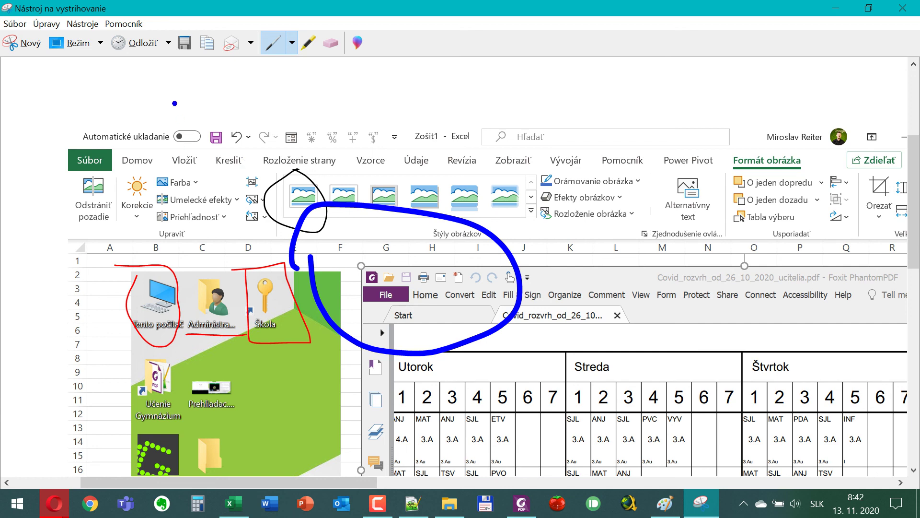
Step: Open the Save As dialog for the annotated snip, cancel it, and return to the snip window
left_click(185, 43)
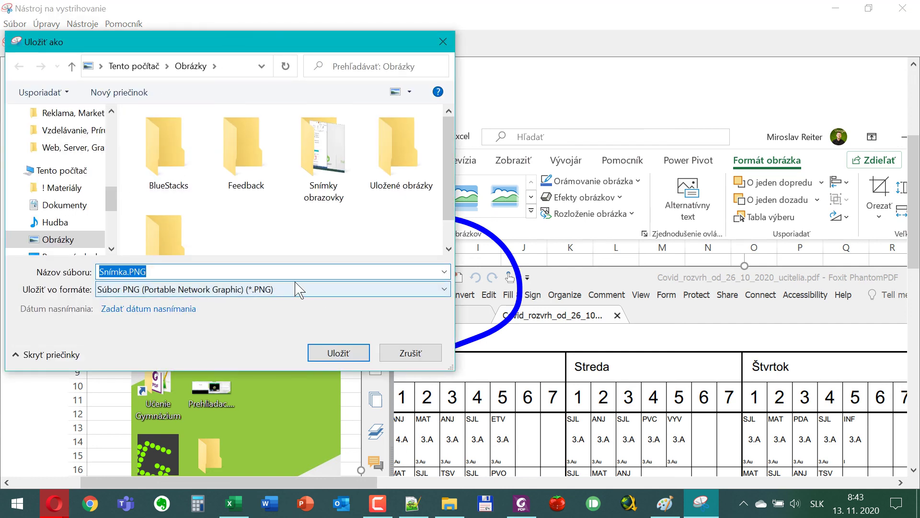
left_click(420, 357)
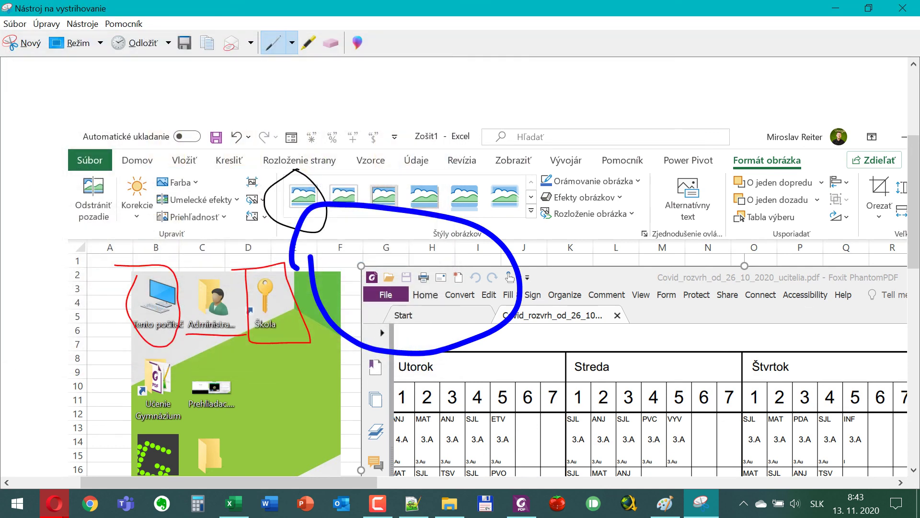
key("alt+Tab")
key("alt+Tab")
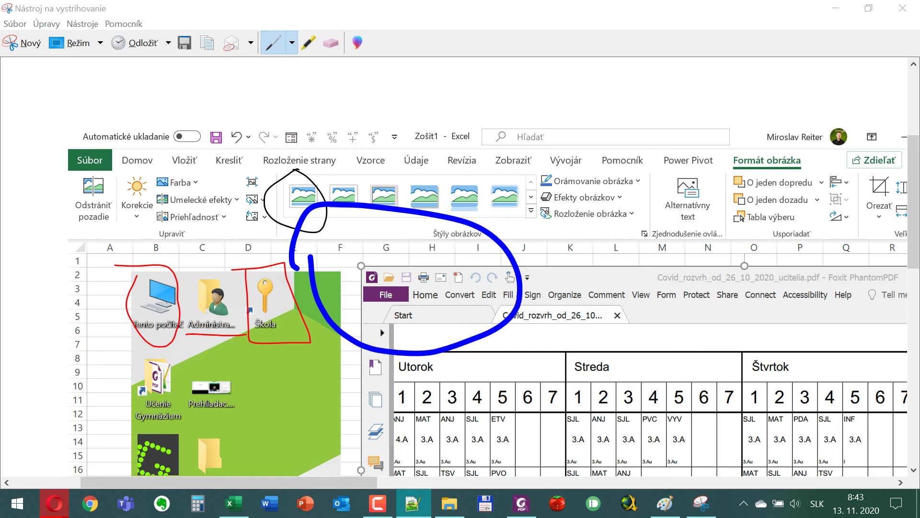
left_click(404, 8)
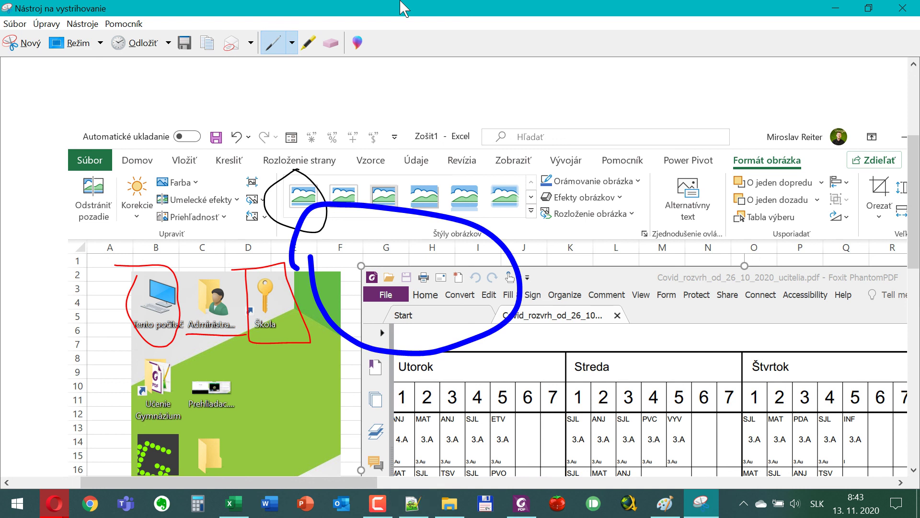
Step: Close the snipping tool and the Excel workbook Zošit1 without saving either one
left_click(902, 8)
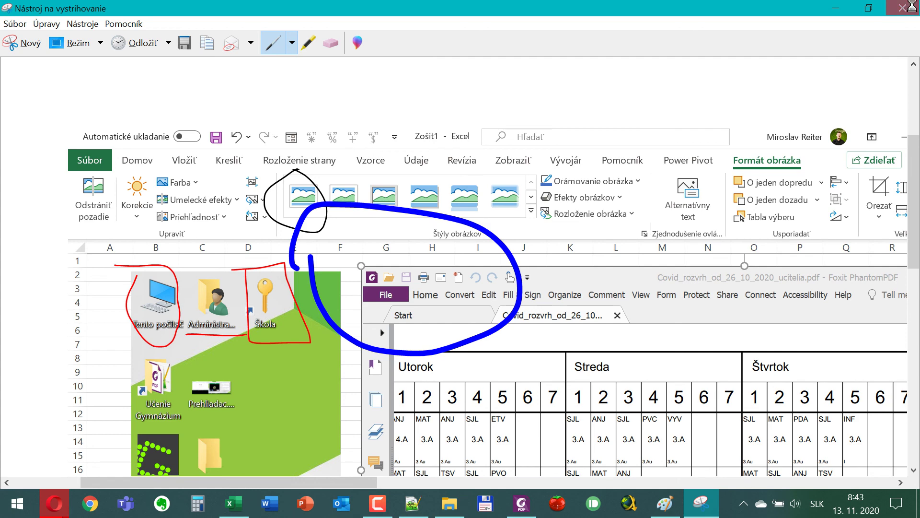
left_click(559, 259)
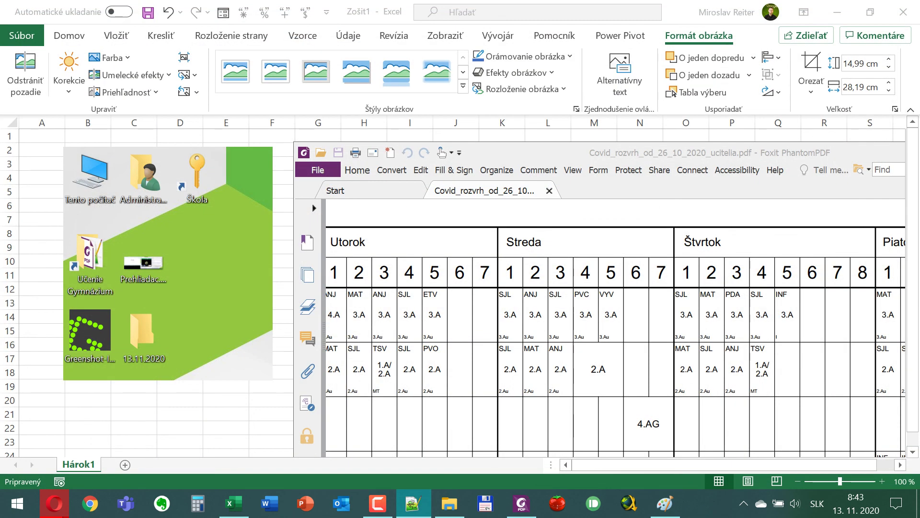
left_click(907, 13)
left_click(522, 329)
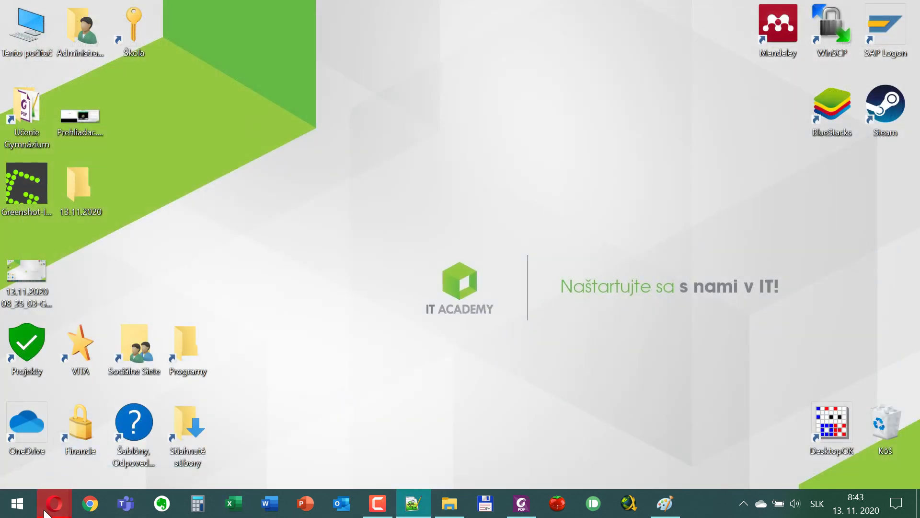
Step: Switch to the Opera browser, search Google for loom, and open the result Loom: Video Messaging for Work
mouse_move(44, 511)
left_click(194, 448)
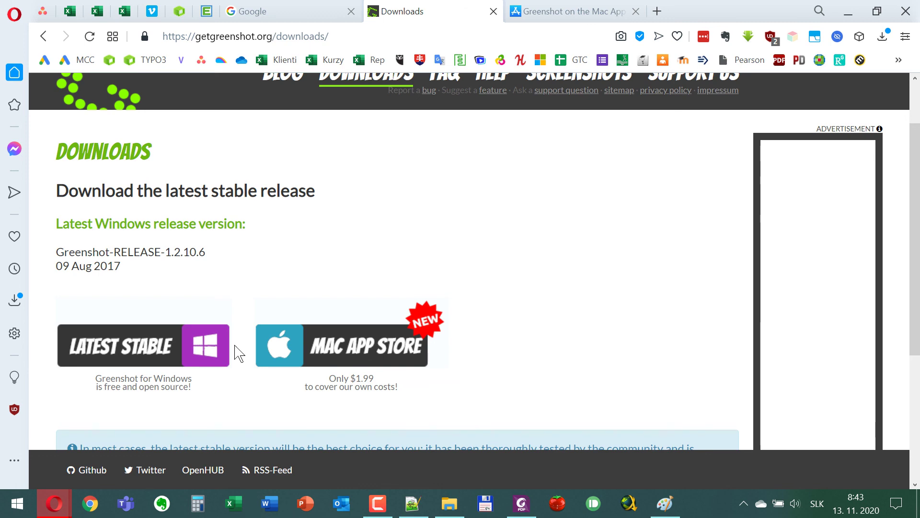
left_click(350, 34)
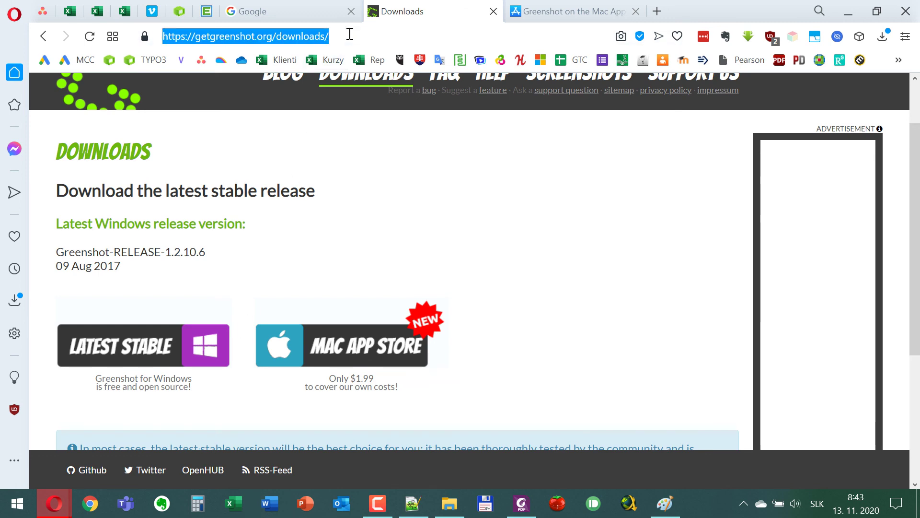
type("loom")
key("Return")
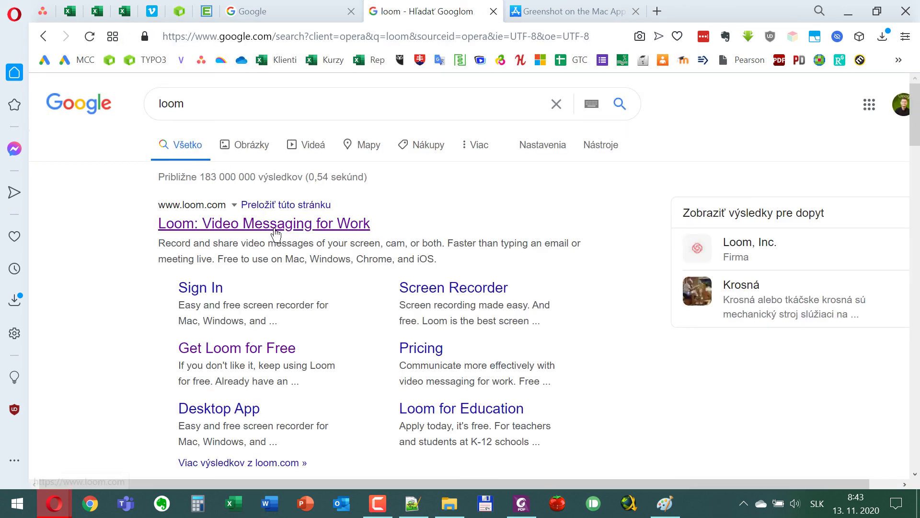
left_click(276, 231)
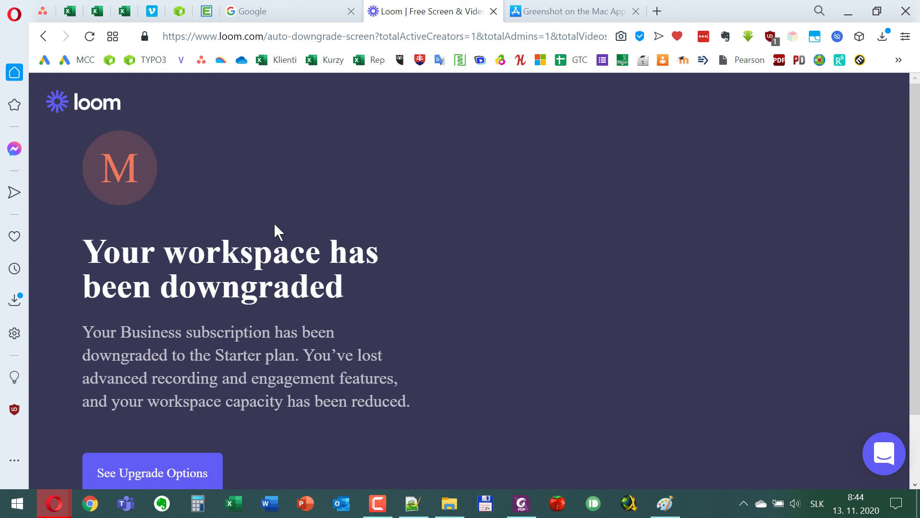
Step: Go back to the search results, reopen the main Loom result, and dismiss the announcement about the new look
scroll(274, 223, "down", 2)
scroll(33, 98, "up", 2)
left_click(44, 36)
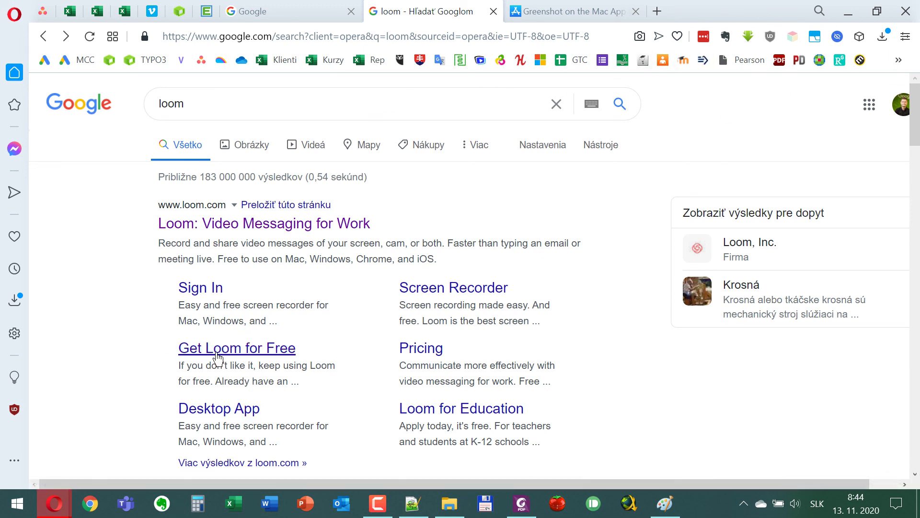
left_click(269, 223)
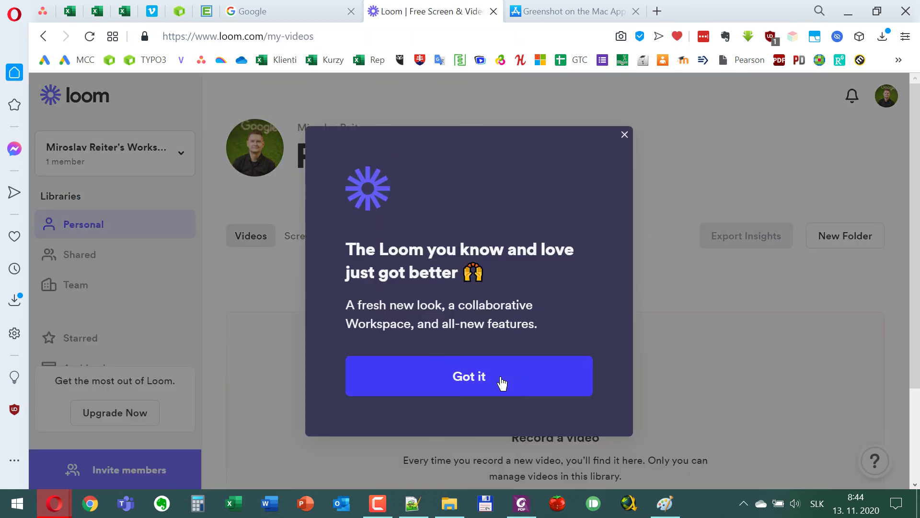
left_click(499, 379)
left_click_drag(264, 36, 164, 15)
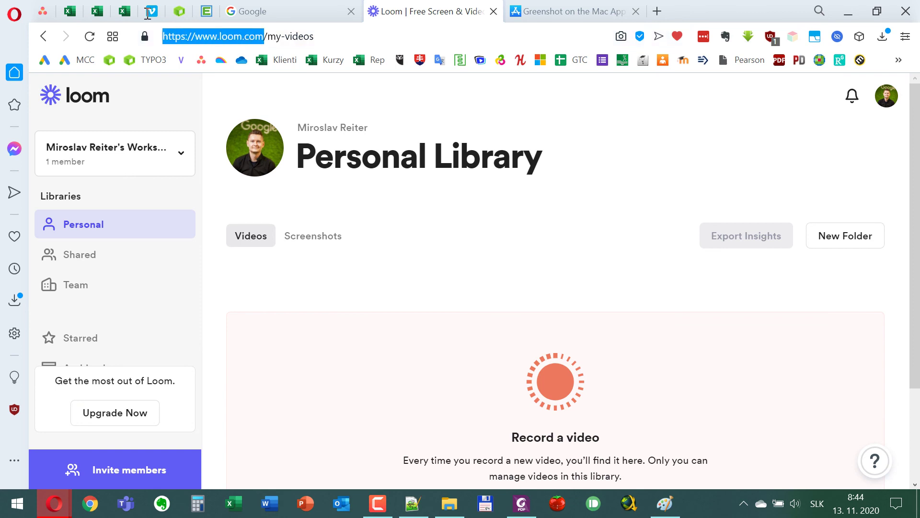
key("ctrl+c")
key("ctrl+shift+n")
key("ctrl+v")
key("Return")
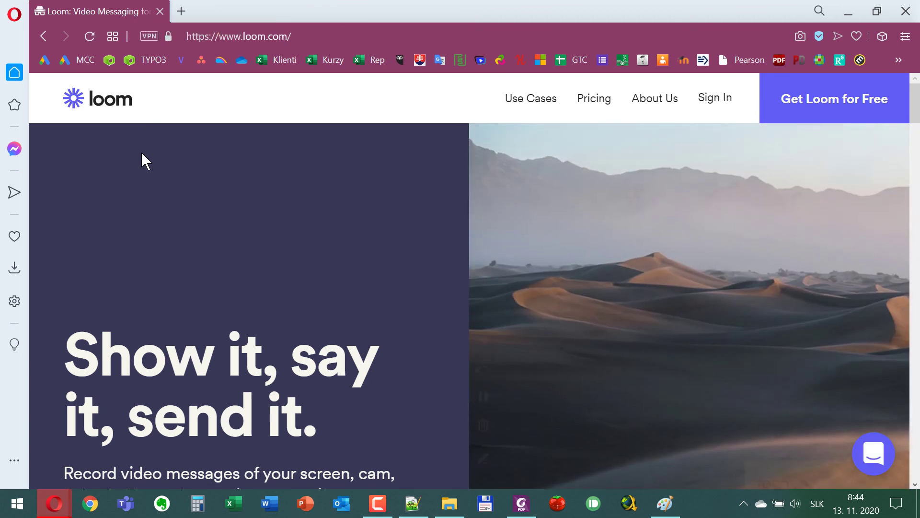
scroll(454, 240, "down", 2)
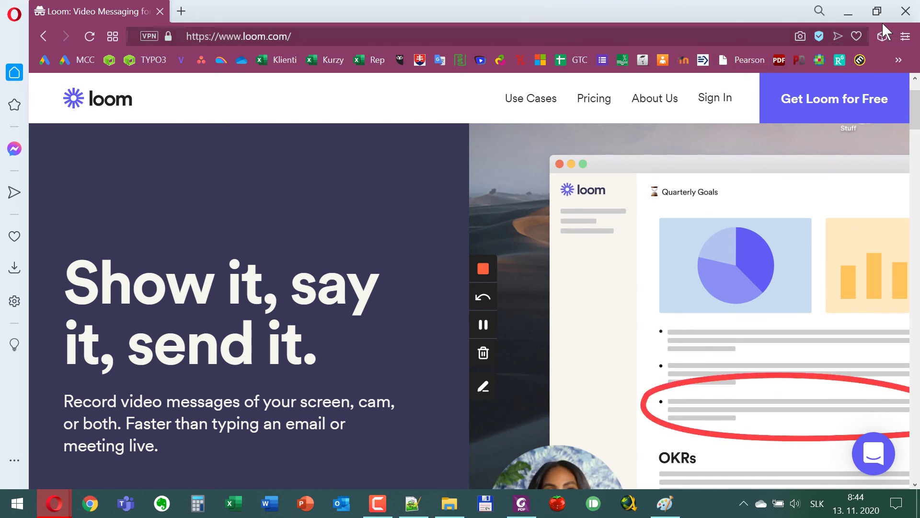
Step: Close the private window, show the Greenshot Mac App Store page, and minimize the browser to reveal the desktop
left_click(896, 14)
left_click(560, 19)
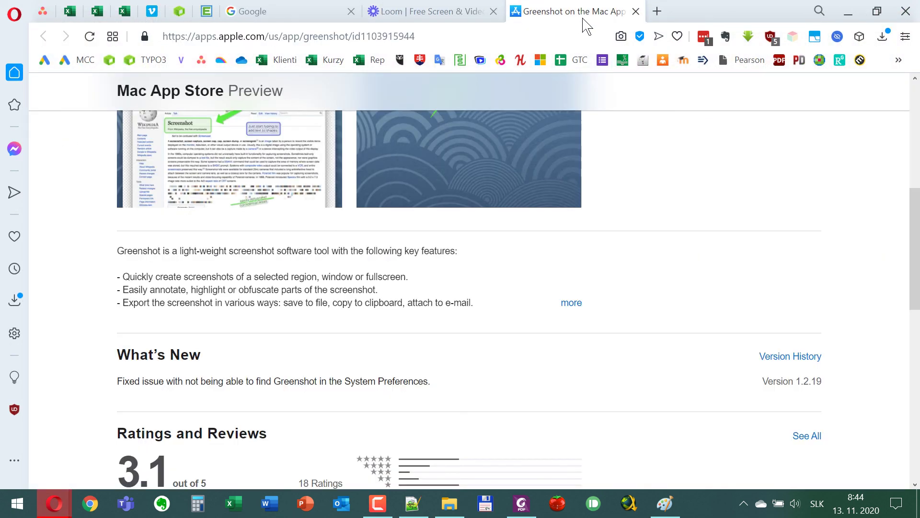
left_click(847, 11)
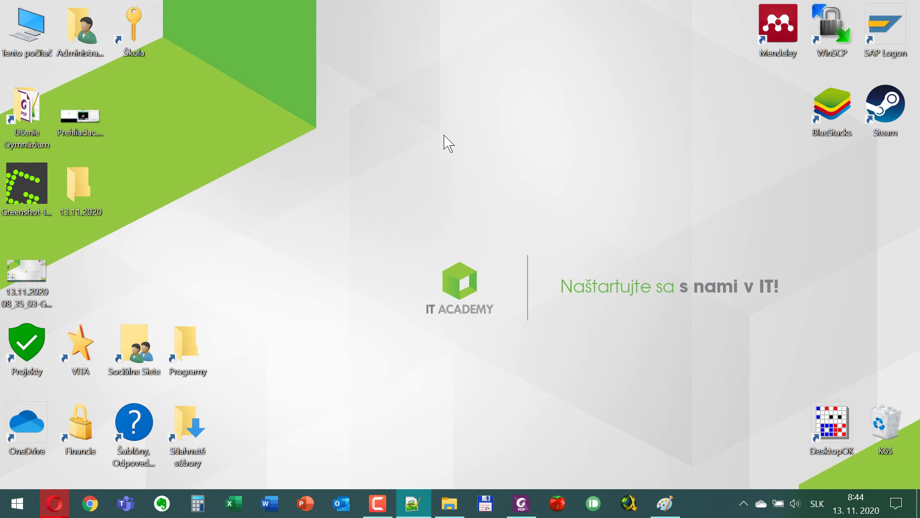